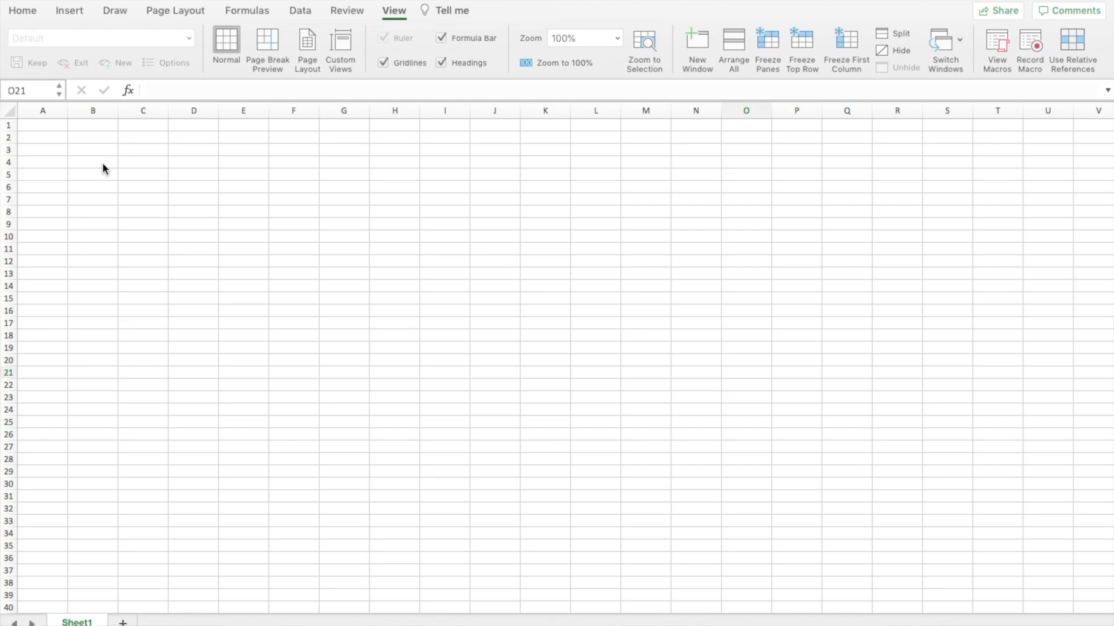
- Apply All Borders to B4:M10 so it forms an empty table grid
{"action": "mouse_move", "coordinate": [85, 164]}
{"action": "left_mouse_down"}
{"action": "mouse_move", "coordinate": [439, 246]}
{"action": "mouse_move", "coordinate": [697, 237]}
{"action": "mouse_move", "coordinate": [665, 233]}
{"action": "left_mouse_up"}
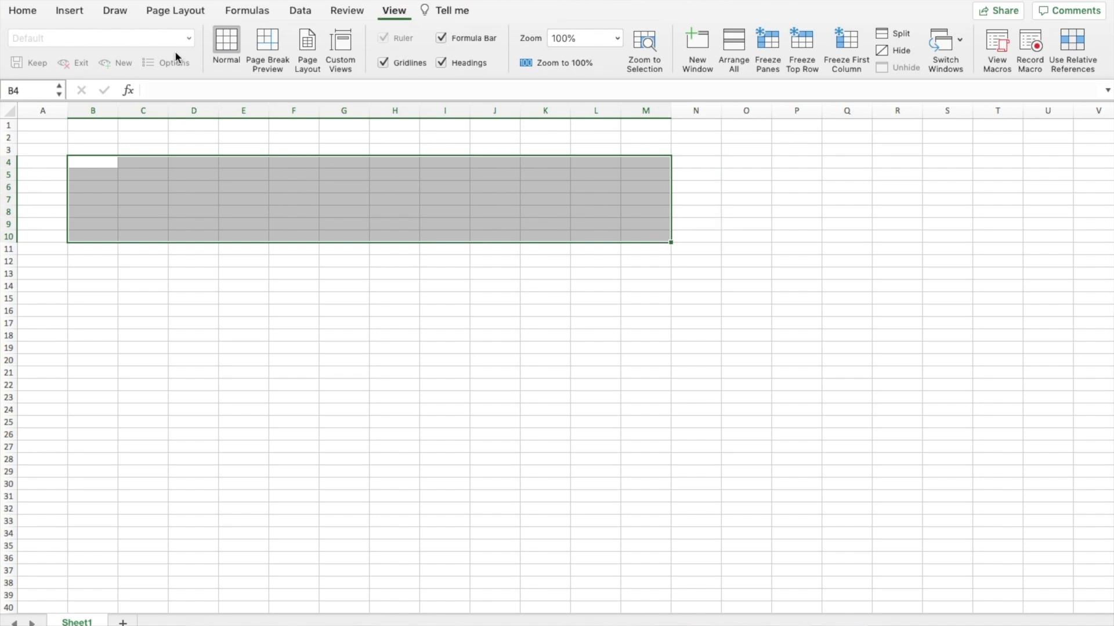
{"action": "left_click", "coordinate": [24, 11]}
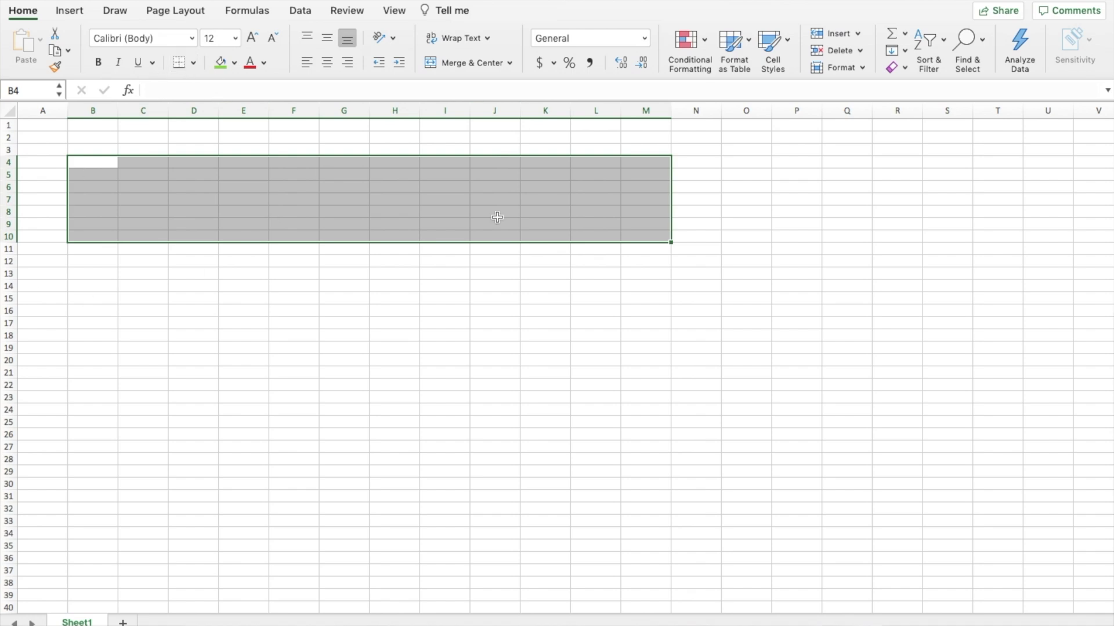
{"action": "left_click", "coordinate": [193, 62]}
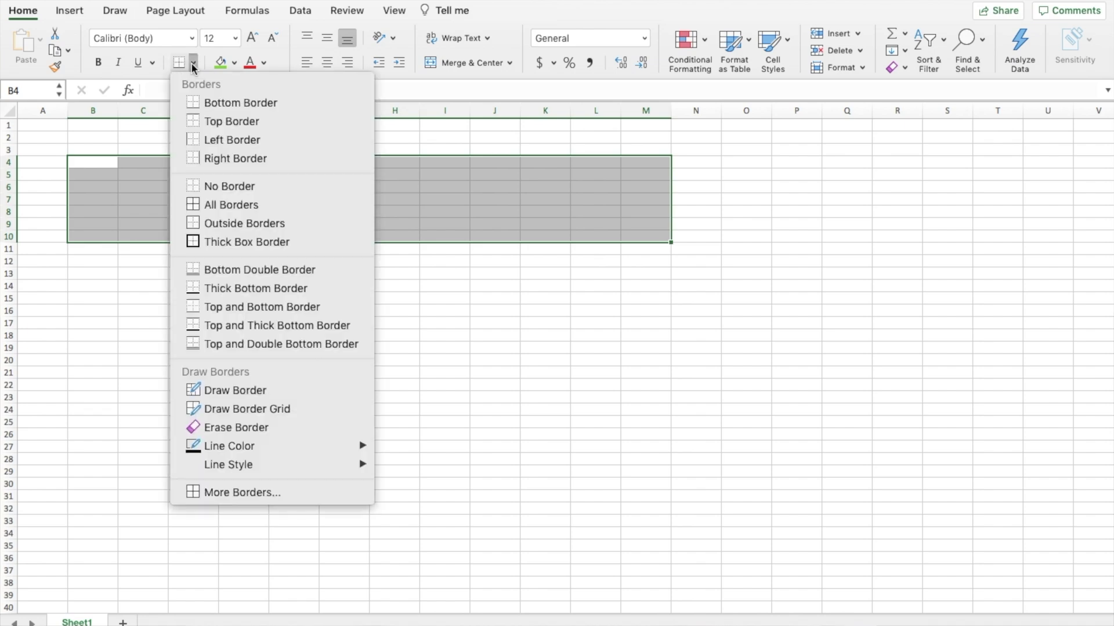
{"action": "left_click", "coordinate": [212, 205]}
{"action": "left_click_drag", "start_coordinate": [344, 261], "coordinate": [505, 286]}
{"action": "left_click", "coordinate": [444, 298]}
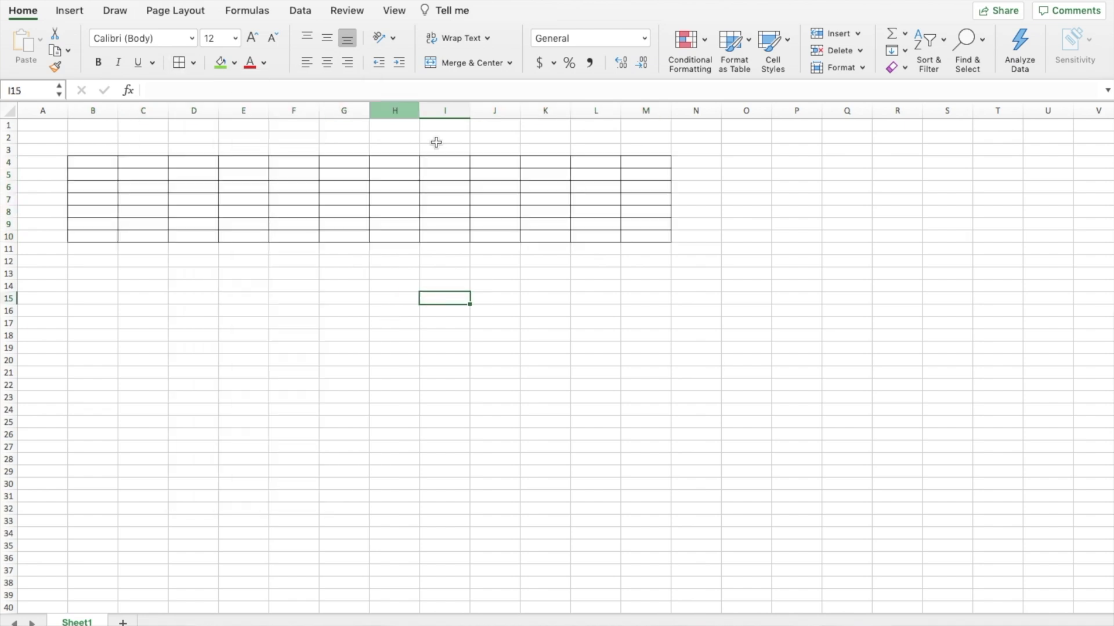
{"action": "left_click", "coordinate": [91, 166]}
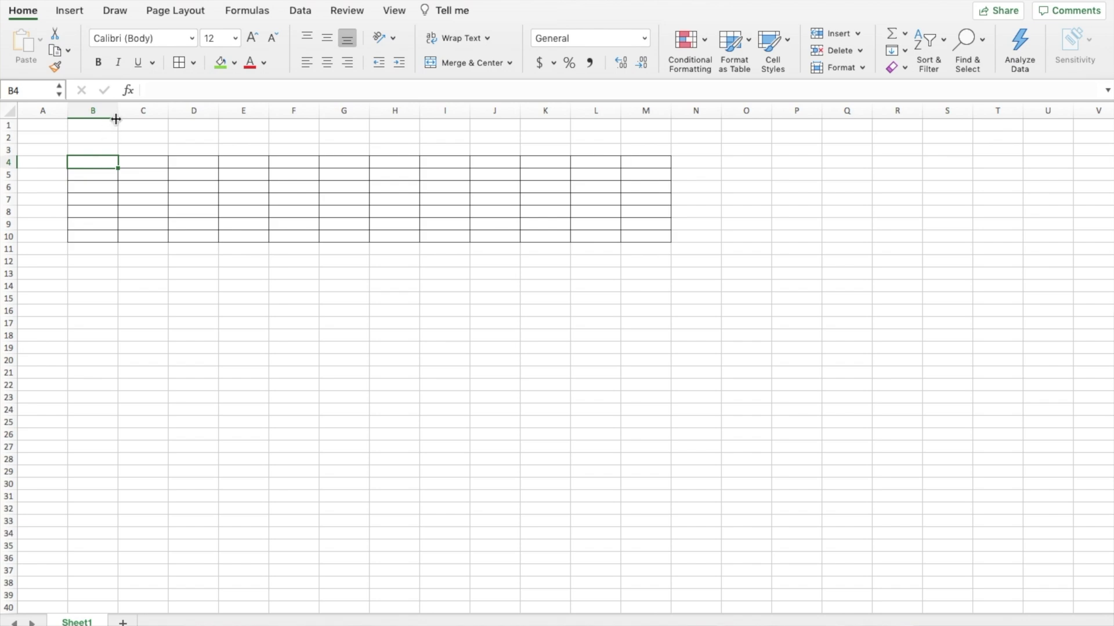
- Enter the bold header 'Purchase Date' in B4 and widen column B to fit it
{"action": "type", "text": "urchase Date"}
{"action": "left_click", "coordinate": [116, 115]}
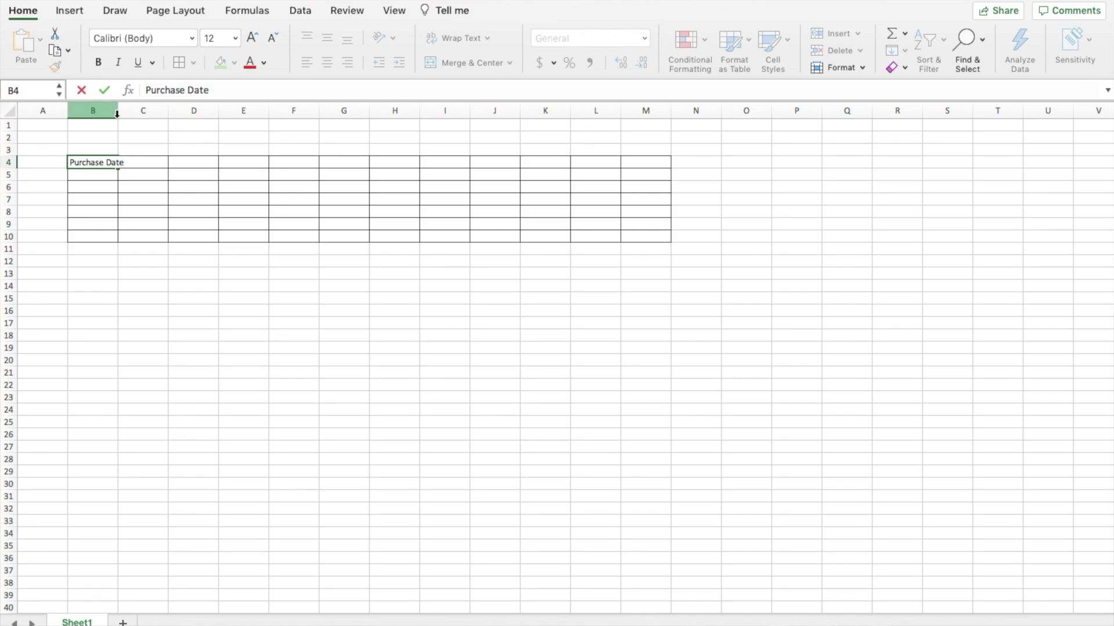
{"action": "left_click_drag", "start_coordinate": [116, 114], "coordinate": [137, 115]}
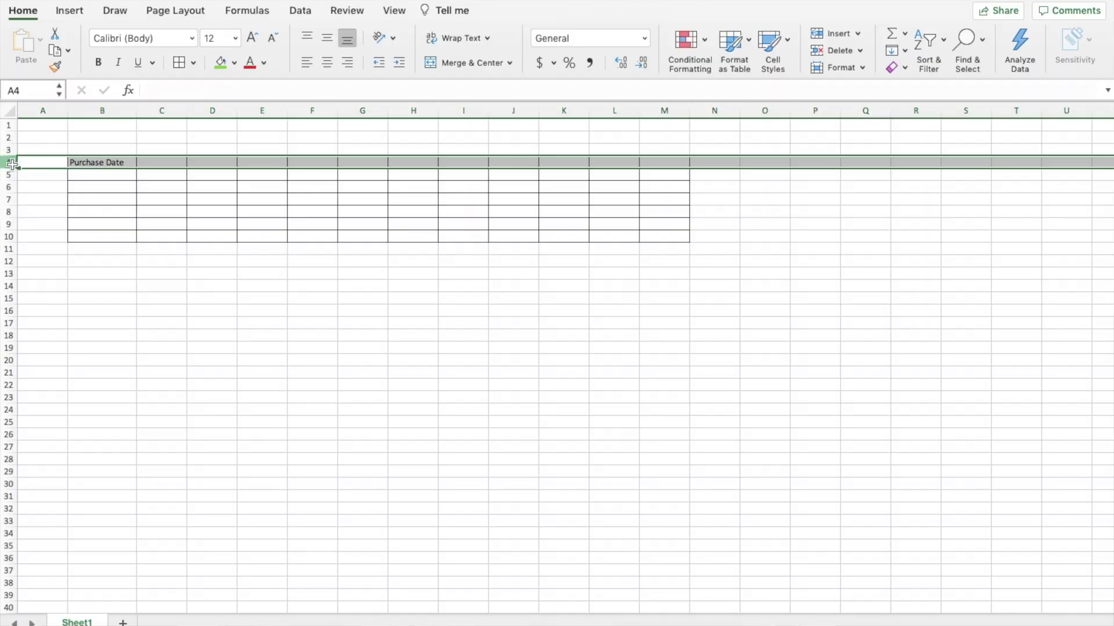
{"action": "left_click", "coordinate": [99, 64]}
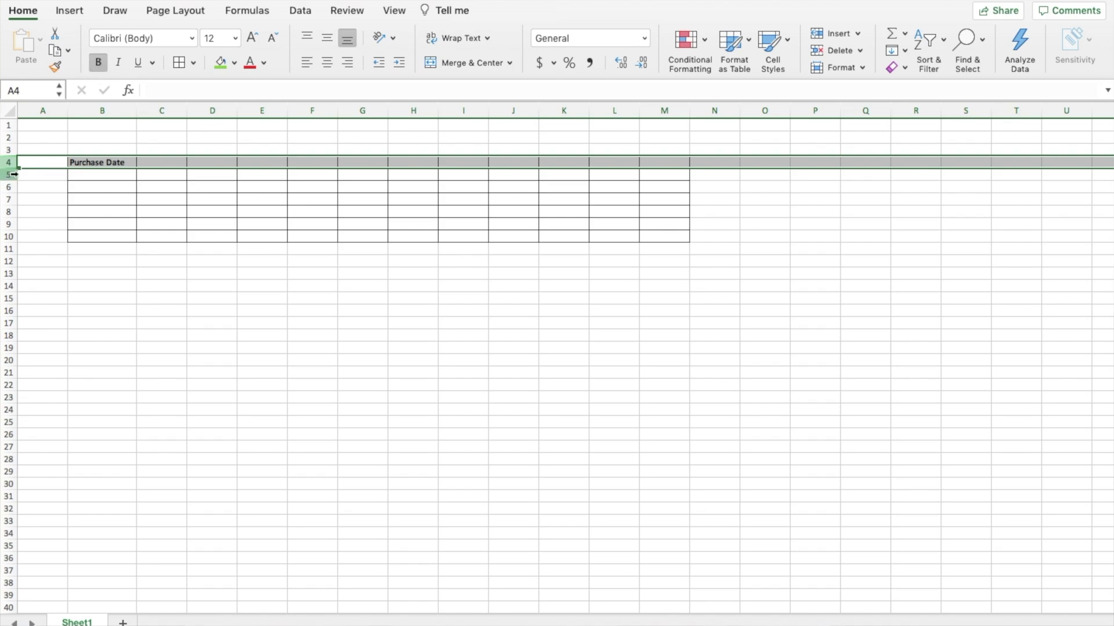
{"action": "left_click", "coordinate": [163, 163]}
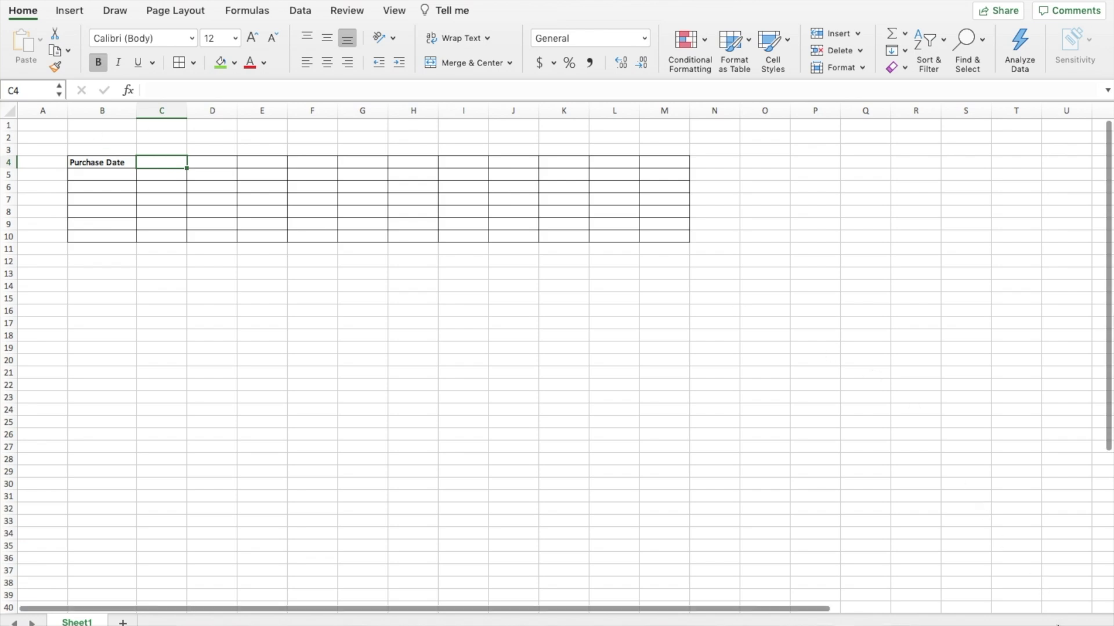
- Enter the header 'Product' in C4
{"action": "scroll", "coordinate": [1044, 580], "scroll_direction": "up", "scroll_amount": 2}
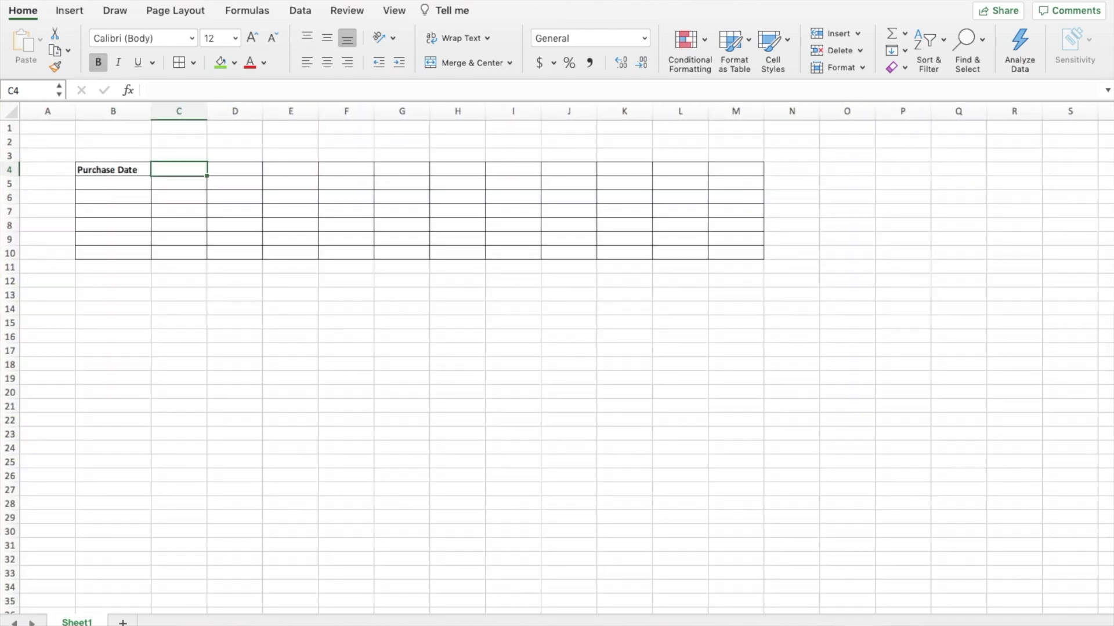
{"action": "scroll", "coordinate": [1044, 580], "scroll_direction": "up", "scroll_amount": 1}
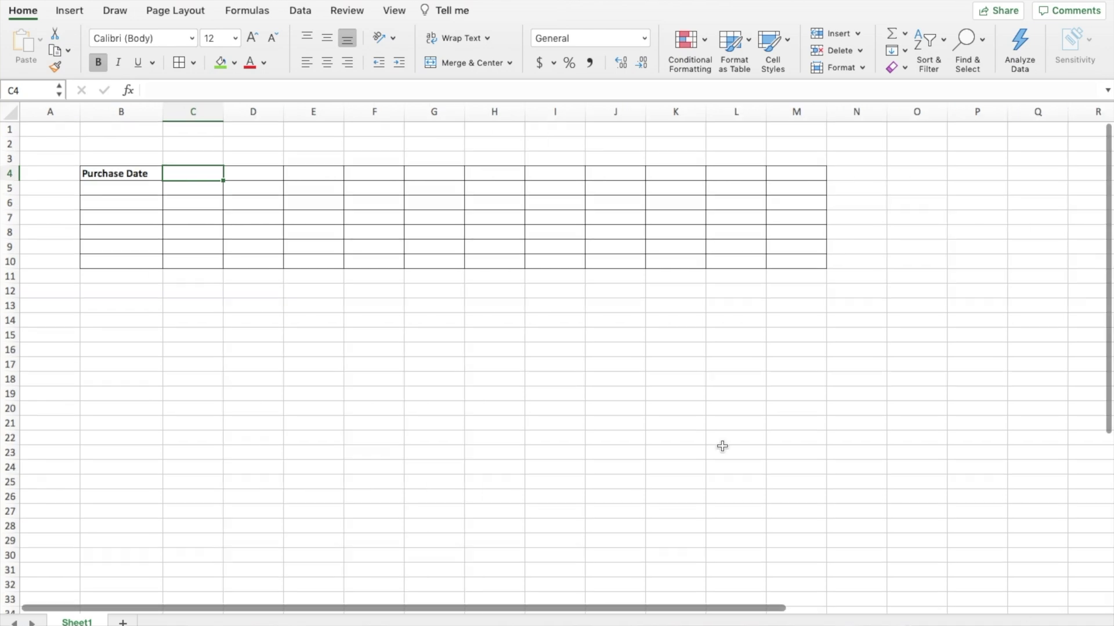
{"action": "double_click", "coordinate": [208, 173]}
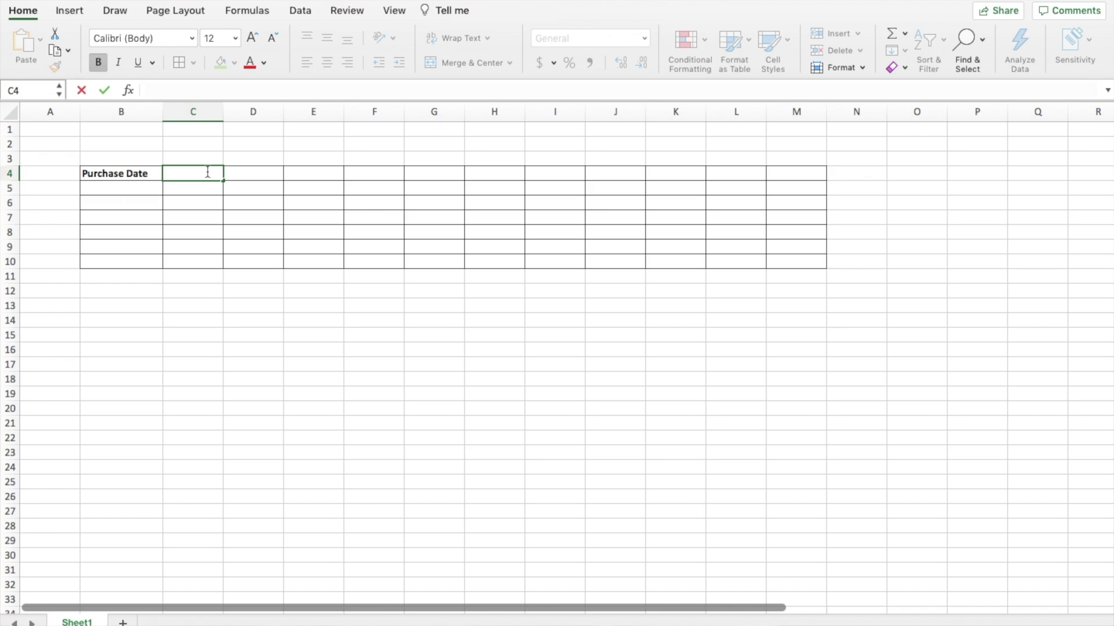
{"action": "type", "text": "Product"}
- Widen column C considerably and type 'COG' in D4
{"action": "left_click", "coordinate": [222, 115]}
{"action": "left_click_drag", "start_coordinate": [223, 110], "coordinate": [536, 102]}
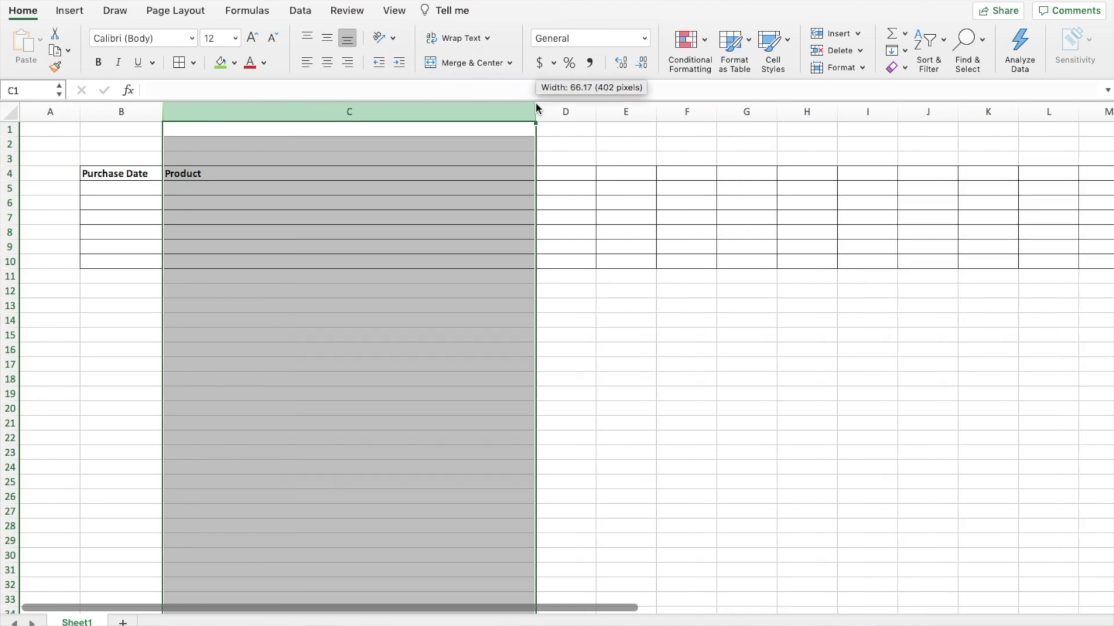
{"action": "left_click", "coordinate": [217, 193]}
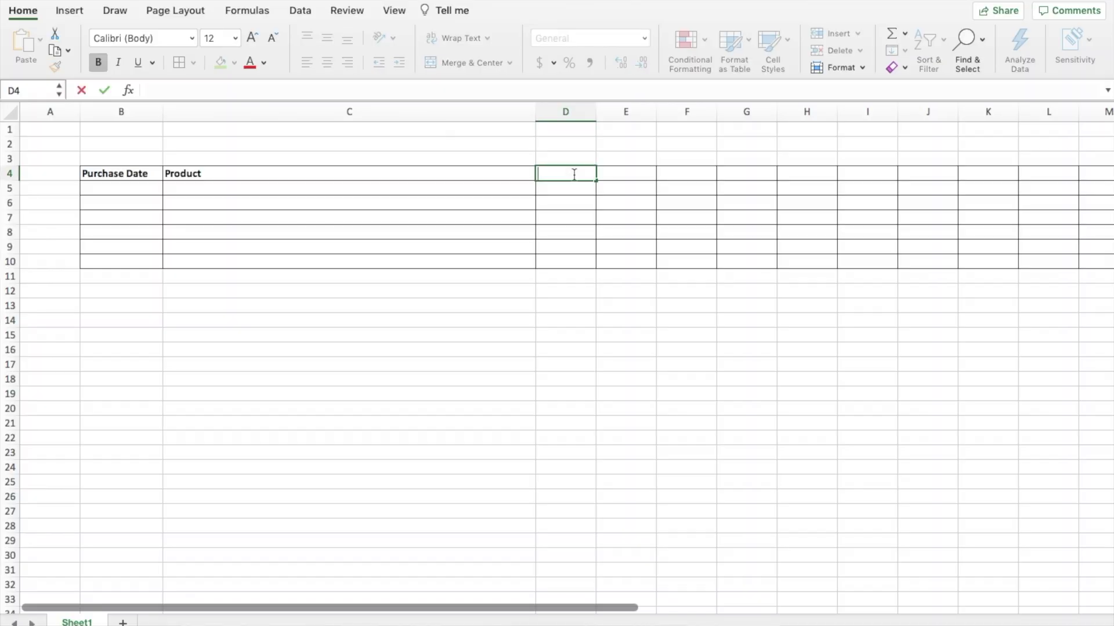
{"action": "type", "text": "COG"}
- Commit the COG header, widen column E and enter 'Date Listed' in E4
{"action": "left_click", "coordinate": [636, 170]}
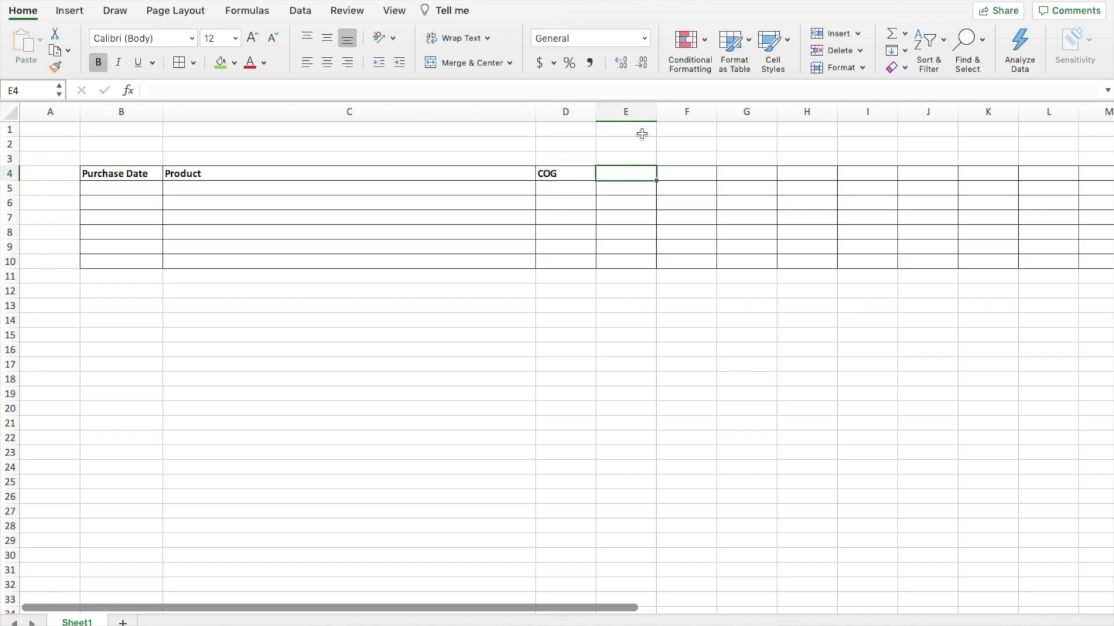
{"action": "left_click_drag", "start_coordinate": [657, 110], "coordinate": [673, 111]}
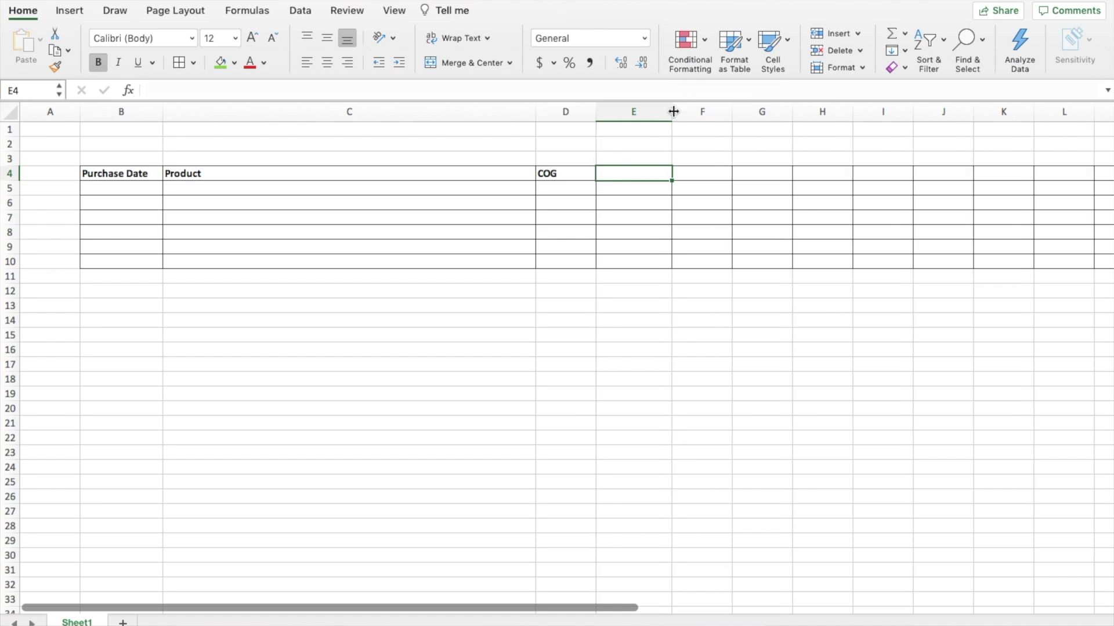
{"action": "type", "text": "Date Listed"}
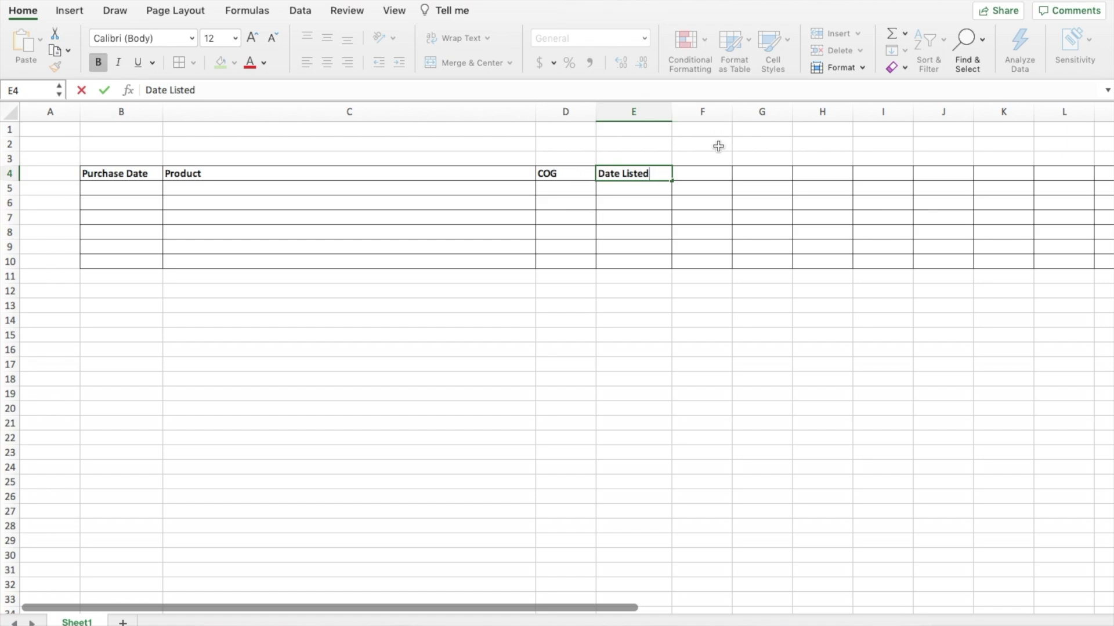
{"action": "left_click", "coordinate": [642, 186]}
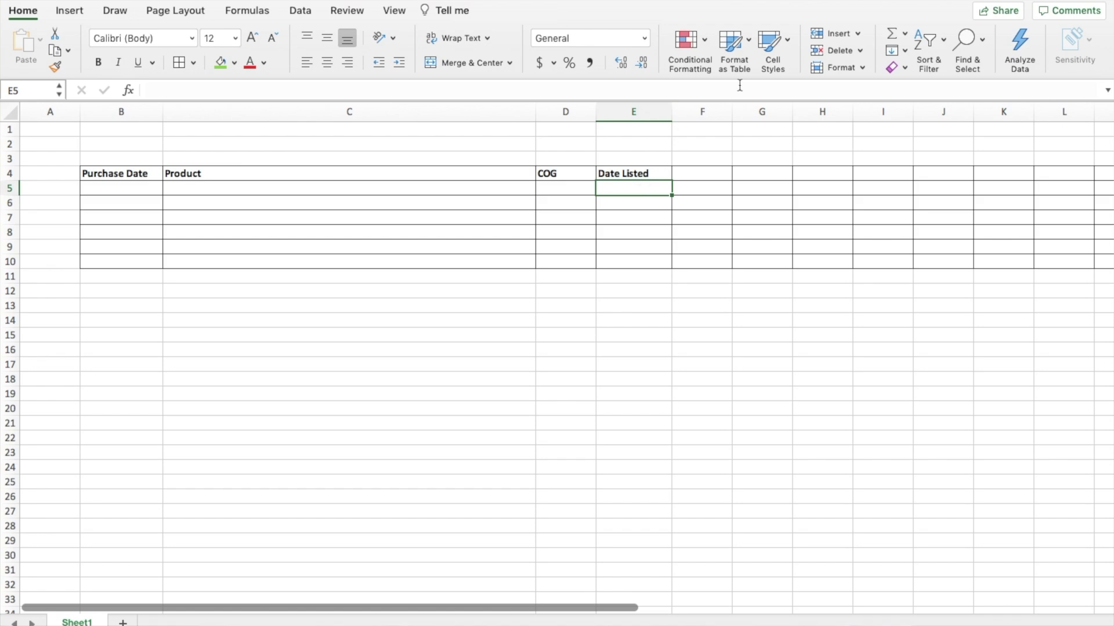
- Widen column F and enter the header 'Price Listed' in F4
{"action": "scroll", "coordinate": [728, 116], "scroll_direction": "right", "scroll_amount": 3}
{"action": "left_click_drag", "start_coordinate": [647, 110], "coordinate": [667, 111]}
{"action": "left_click", "coordinate": [601, 171]}
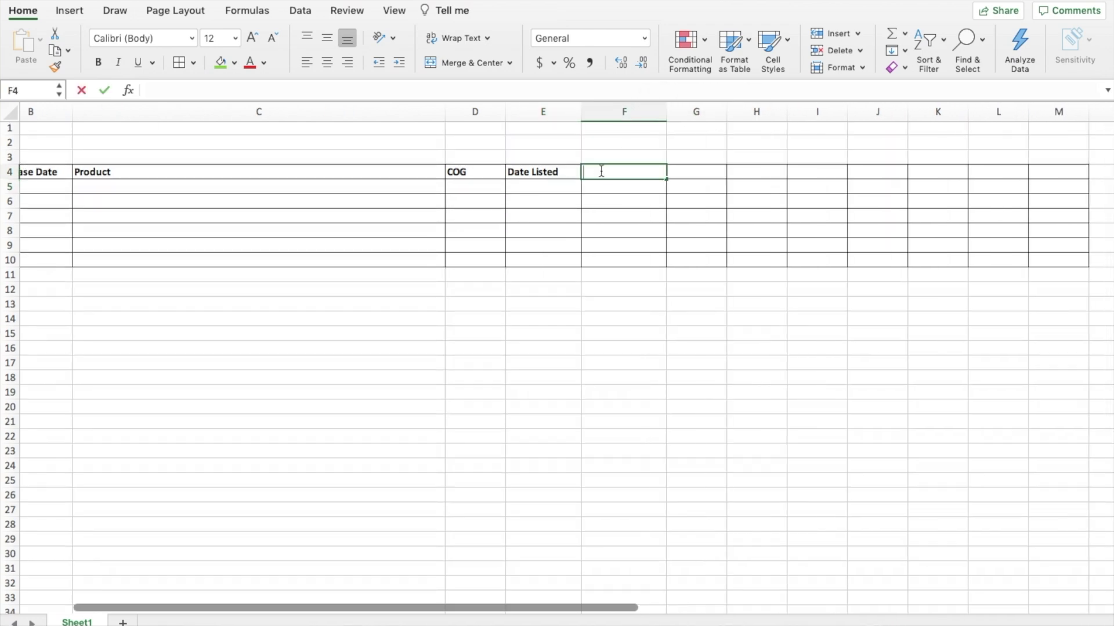
{"action": "double_click", "coordinate": [601, 171]}
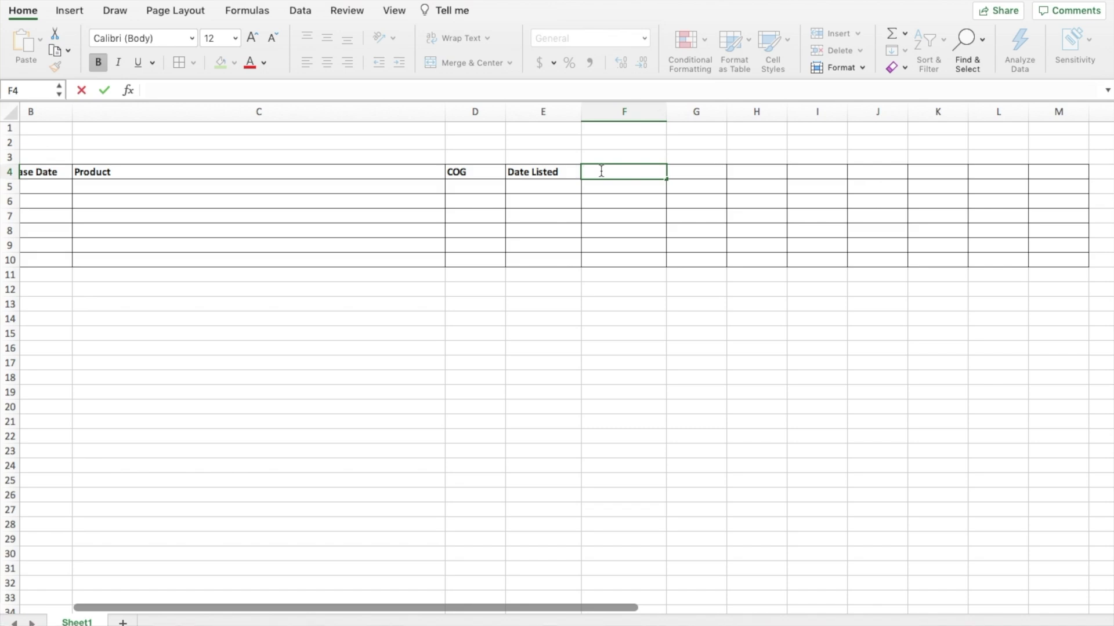
{"action": "type", "text": "Price Listed"}
{"action": "left_click", "coordinate": [698, 169]}
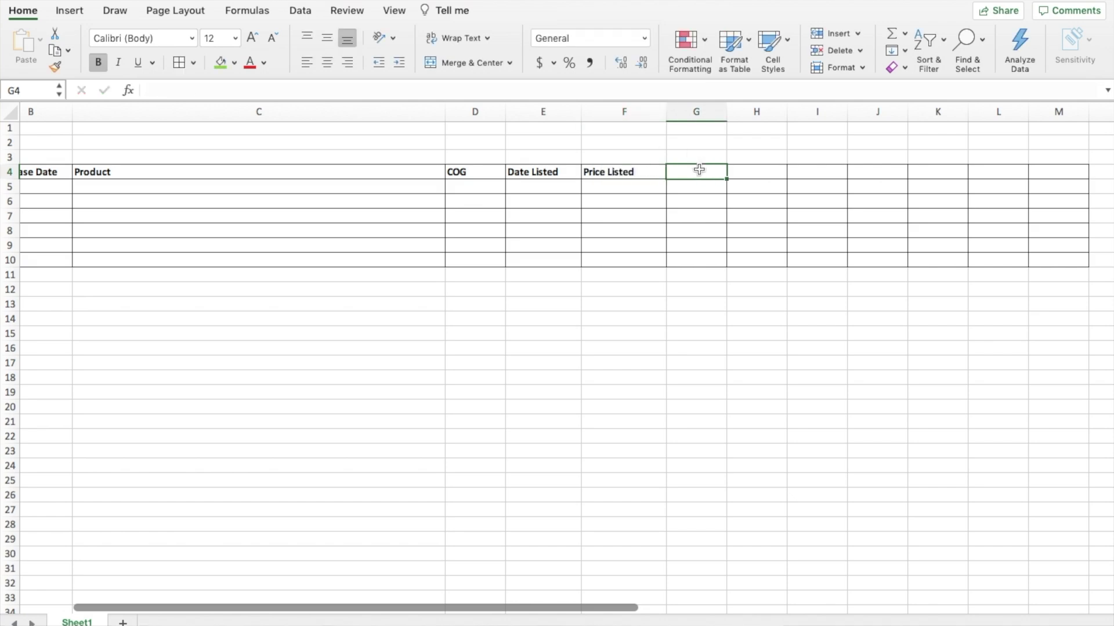
- Add headers 'Date Sold' in G4 and 'Price Sold' in H4, widening columns G and H
{"action": "left_click_drag", "start_coordinate": [726, 112], "coordinate": [749, 112]}
{"action": "double_click", "coordinate": [685, 170]}
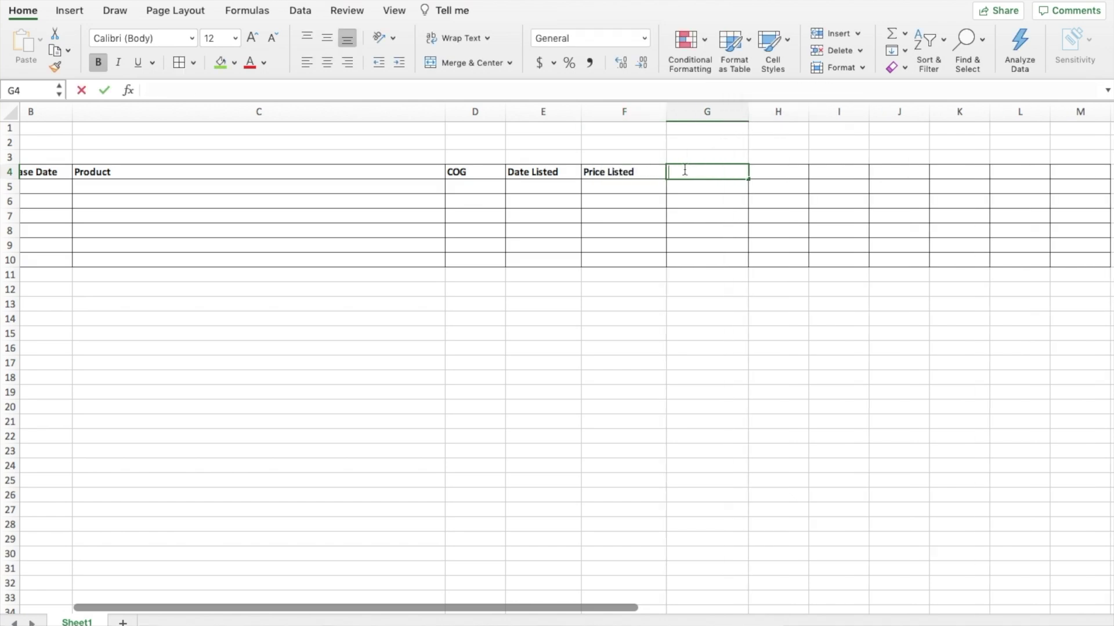
{"action": "type", "text": "Da"}
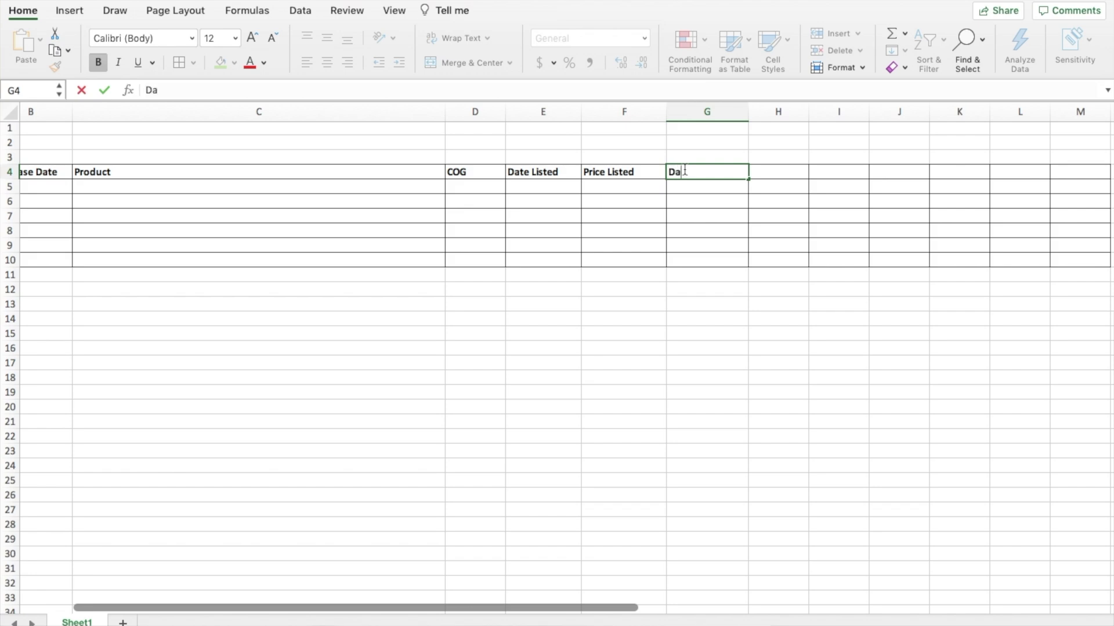
{"action": "type", "text": "te Sold"}
{"action": "key", "text": "Tab"}
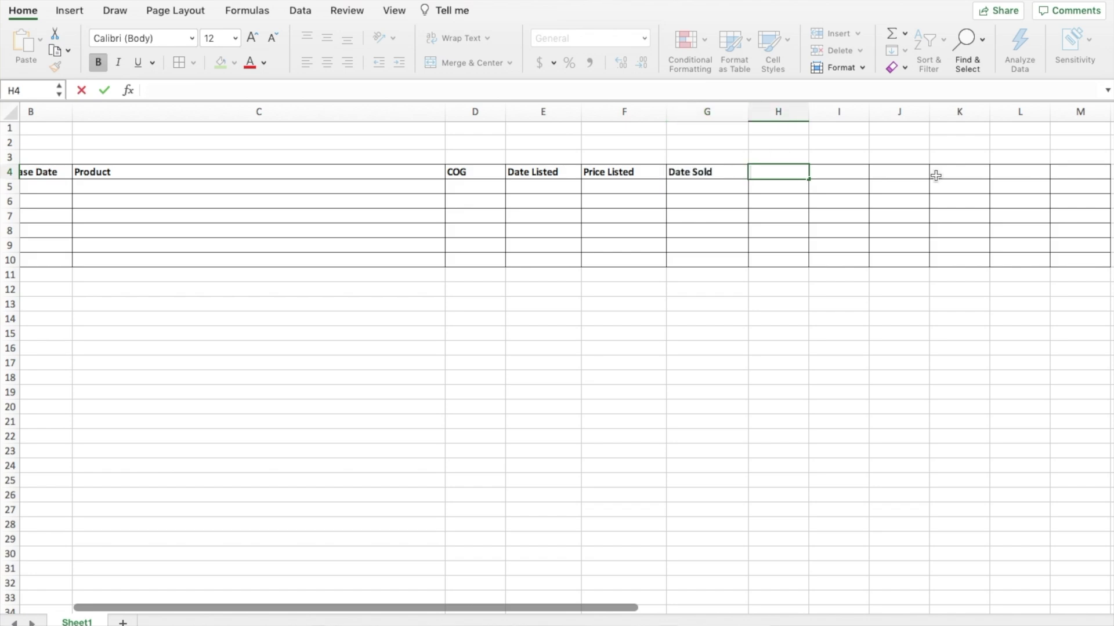
{"action": "type", "text": "Price Sold"}
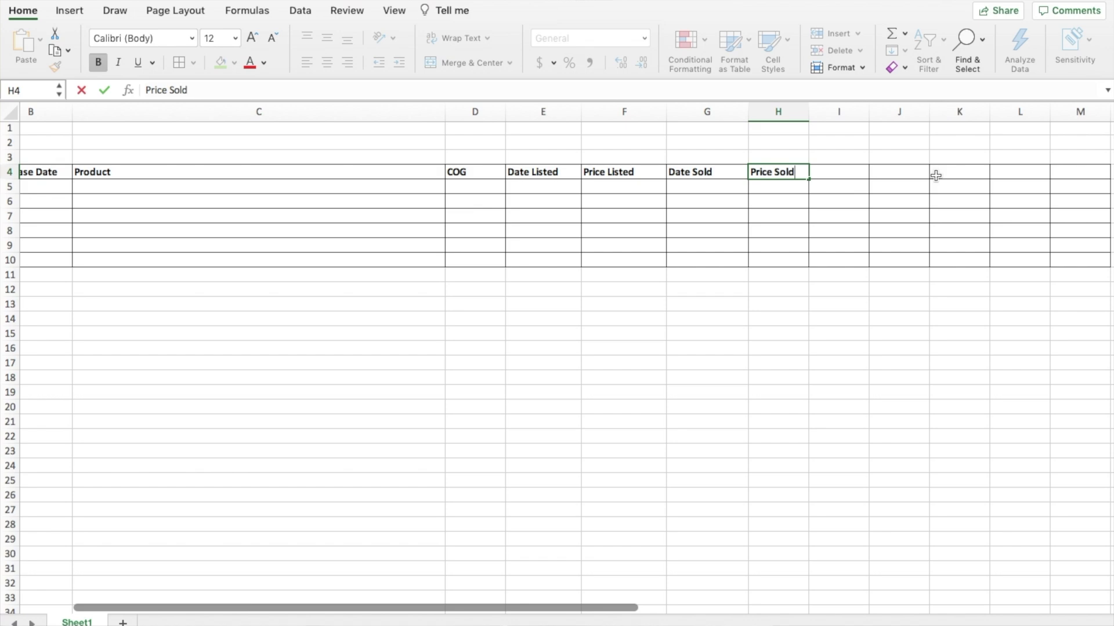
{"action": "left_click_drag", "start_coordinate": [808, 115], "coordinate": [825, 116]}
- Enter the header 'Platform Fee' in I4 and widen column I to fit
{"action": "left_click", "coordinate": [922, 148]}
{"action": "scroll", "coordinate": [826, 187], "scroll_direction": "right", "scroll_amount": 5}
{"action": "scroll", "coordinate": [808, 187], "scroll_direction": "right", "scroll_amount": 3}
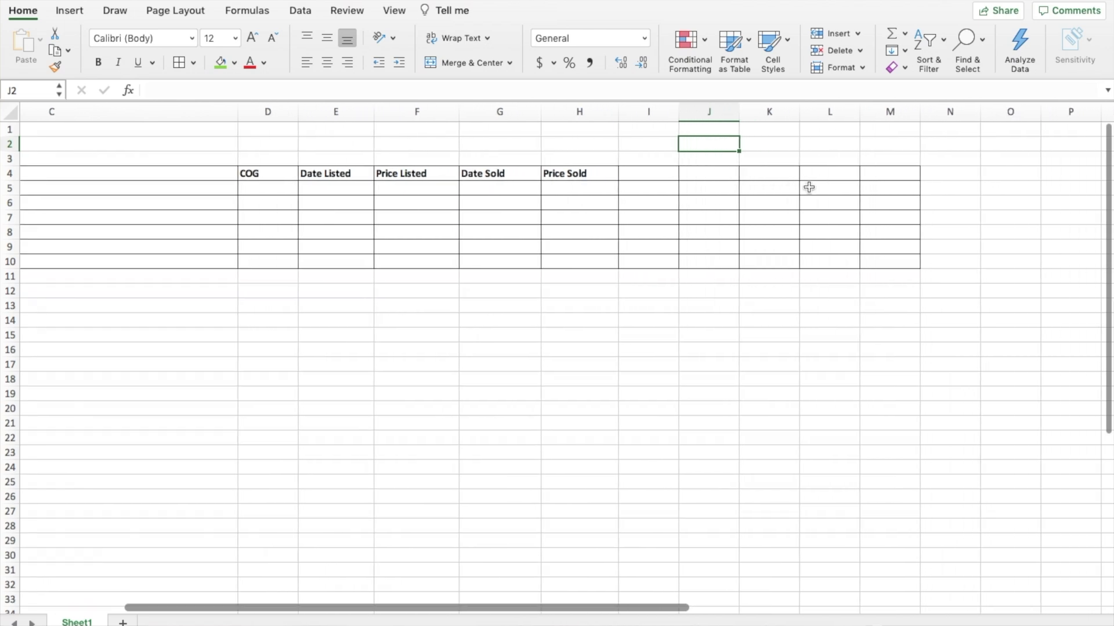
{"action": "left_click", "coordinate": [539, 172]}
{"action": "type", "text": "Plat"}
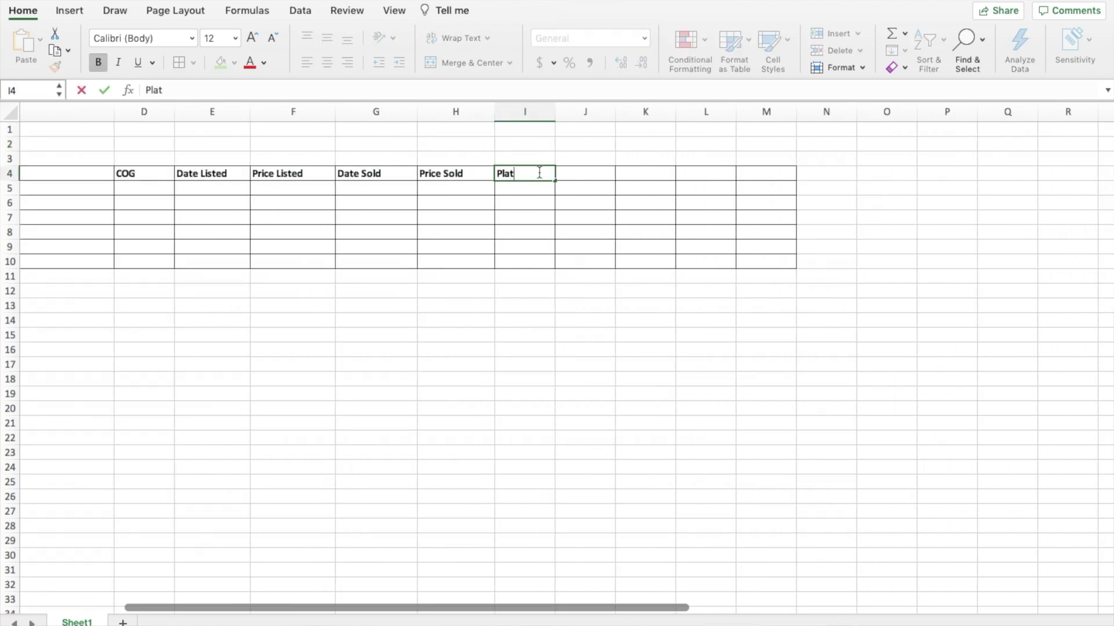
{"action": "type", "text": "form Fre"}
{"action": "key", "text": "BackSpace"}
{"action": "type", "text": "ee"}
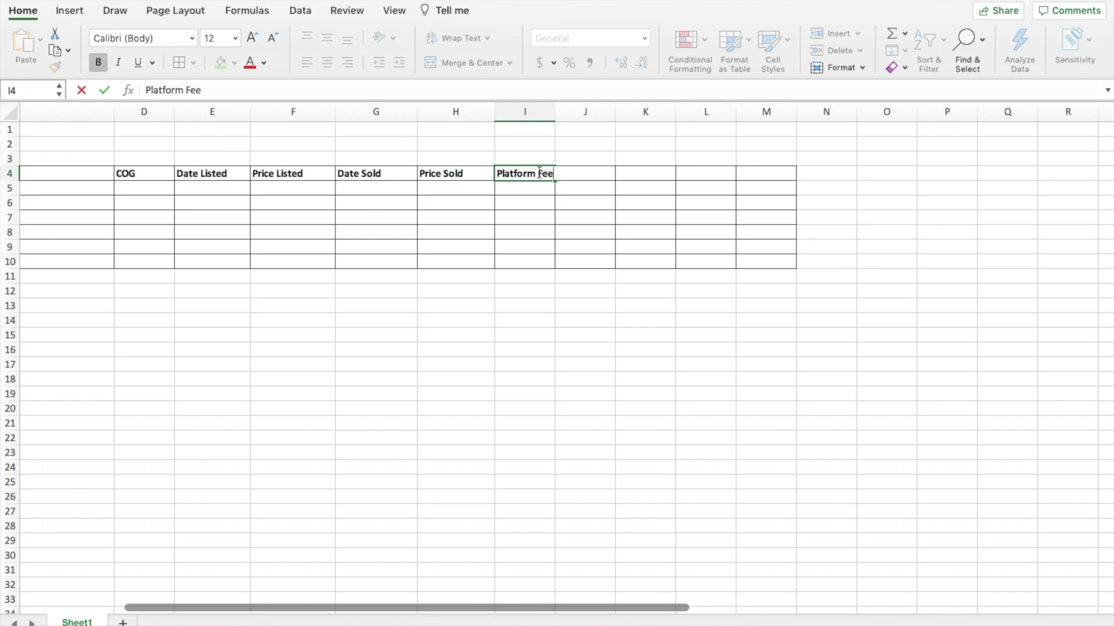
{"action": "left_click", "coordinate": [562, 127]}
{"action": "left_click_drag", "start_coordinate": [554, 113], "coordinate": [564, 113]}
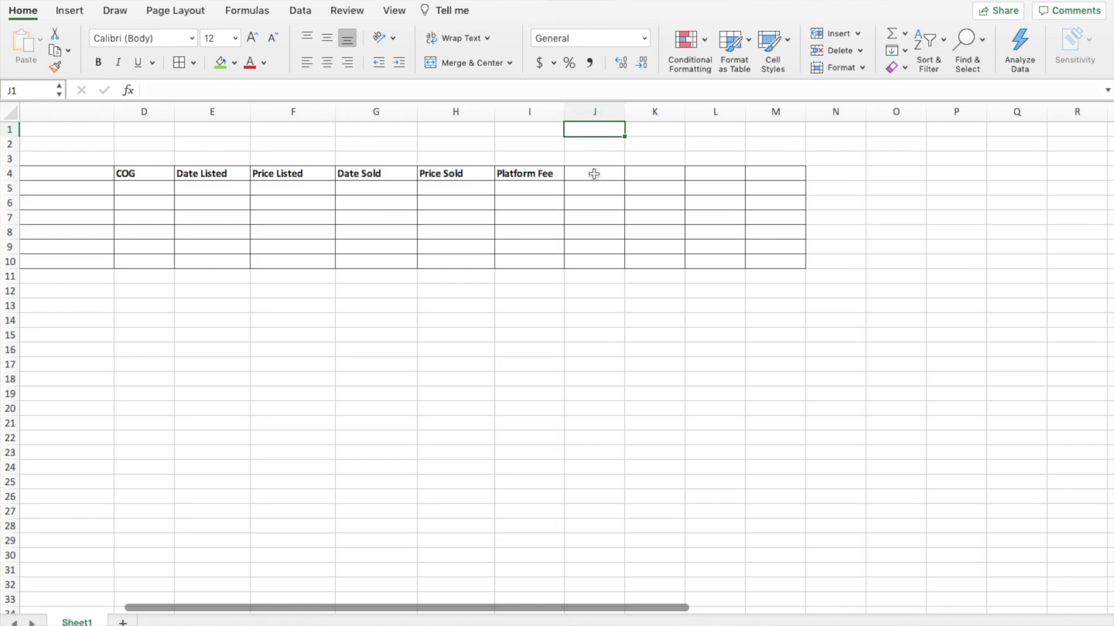
- Enter the header 'Shipping Cost' in J4 and widen column J to fit
{"action": "left_click", "coordinate": [594, 174]}
{"action": "double_click", "coordinate": [594, 174]}
{"action": "type", "text": "S"}
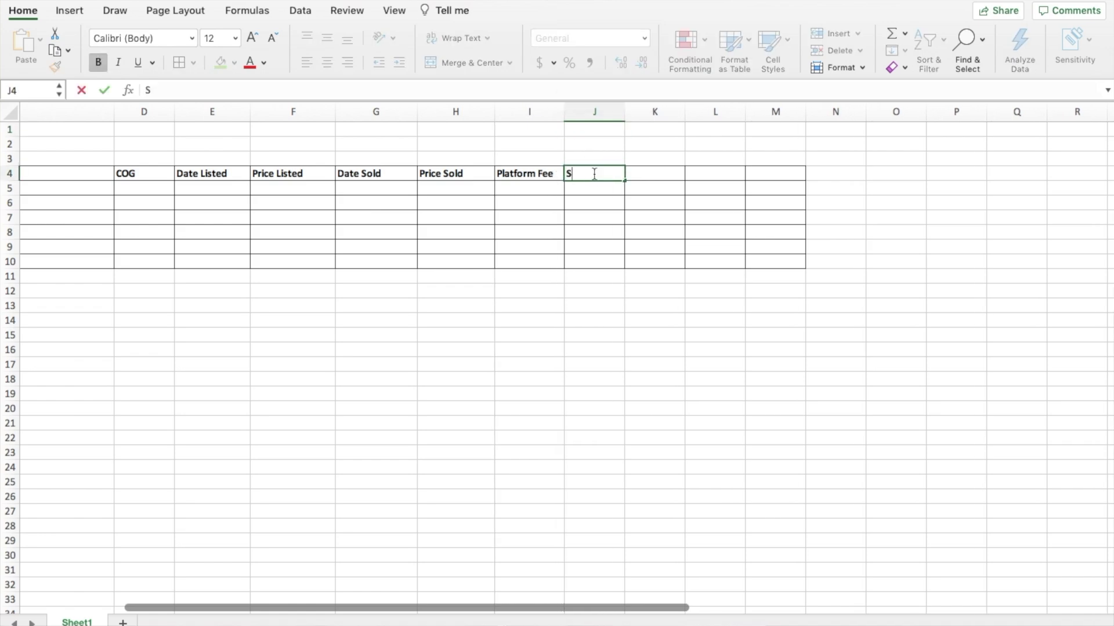
{"action": "type", "text": "hipping Cost"}
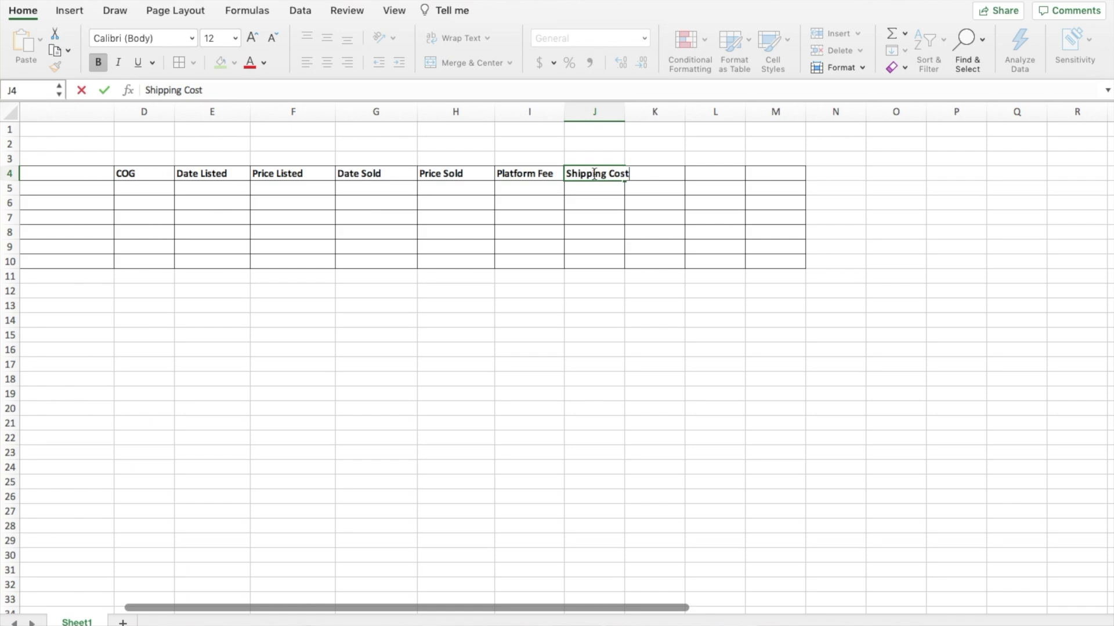
{"action": "left_click", "coordinate": [639, 143]}
{"action": "left_click_drag", "start_coordinate": [624, 112], "coordinate": [642, 112]}
- Add headers 'Total Profit' in K4 and 'Turnaround' in L4
{"action": "left_click", "coordinate": [670, 170]}
{"action": "double_click", "coordinate": [670, 170]}
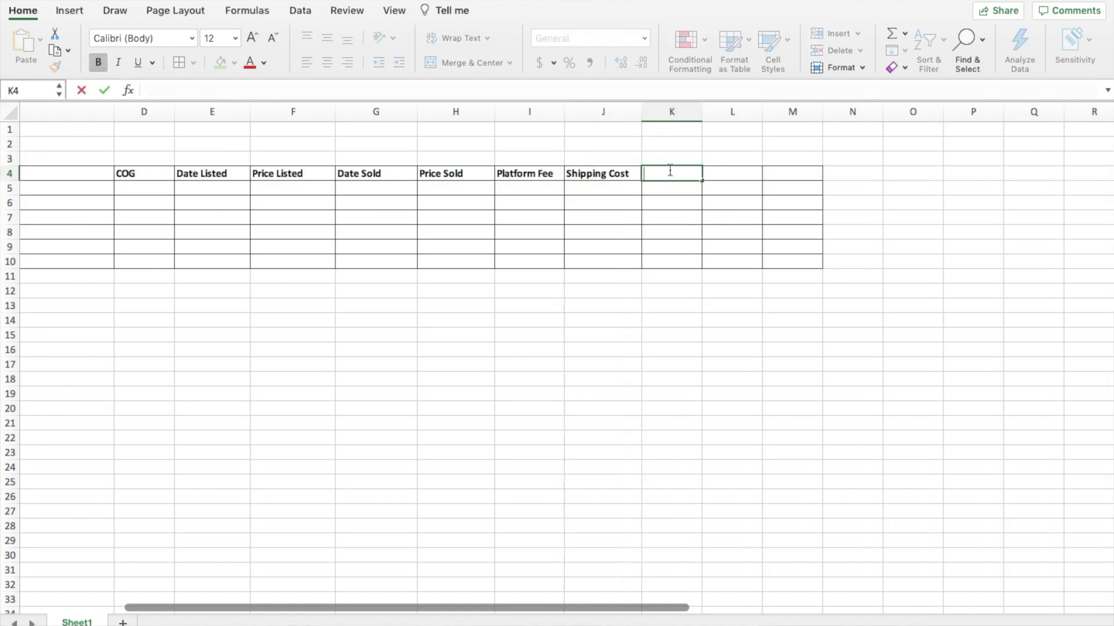
{"action": "type", "text": "Total Profit"}
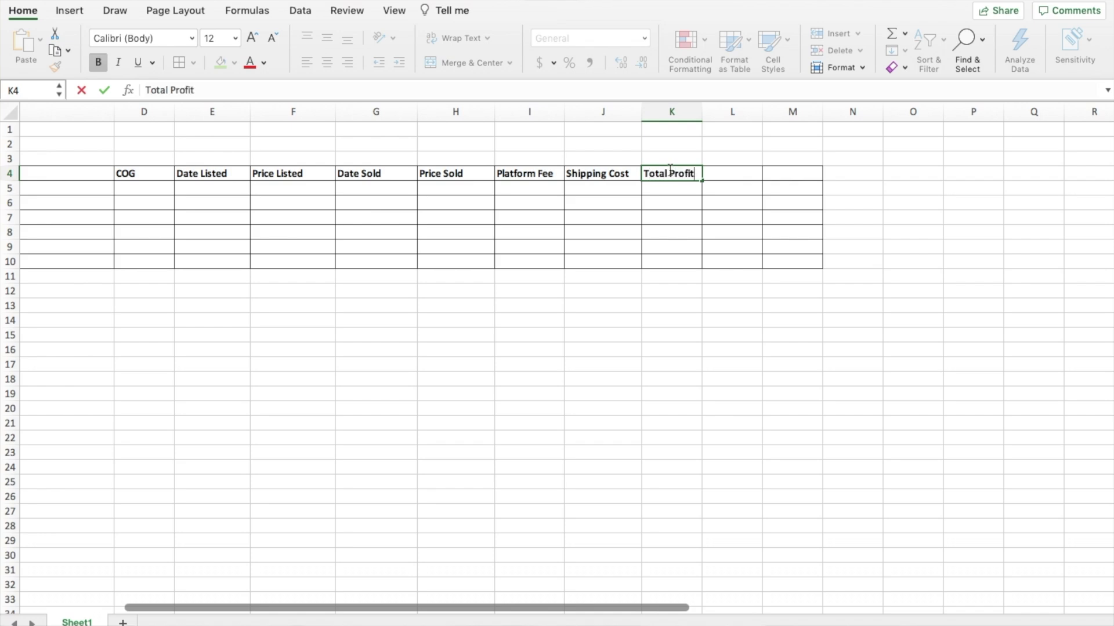
{"action": "double_click", "coordinate": [732, 175]}
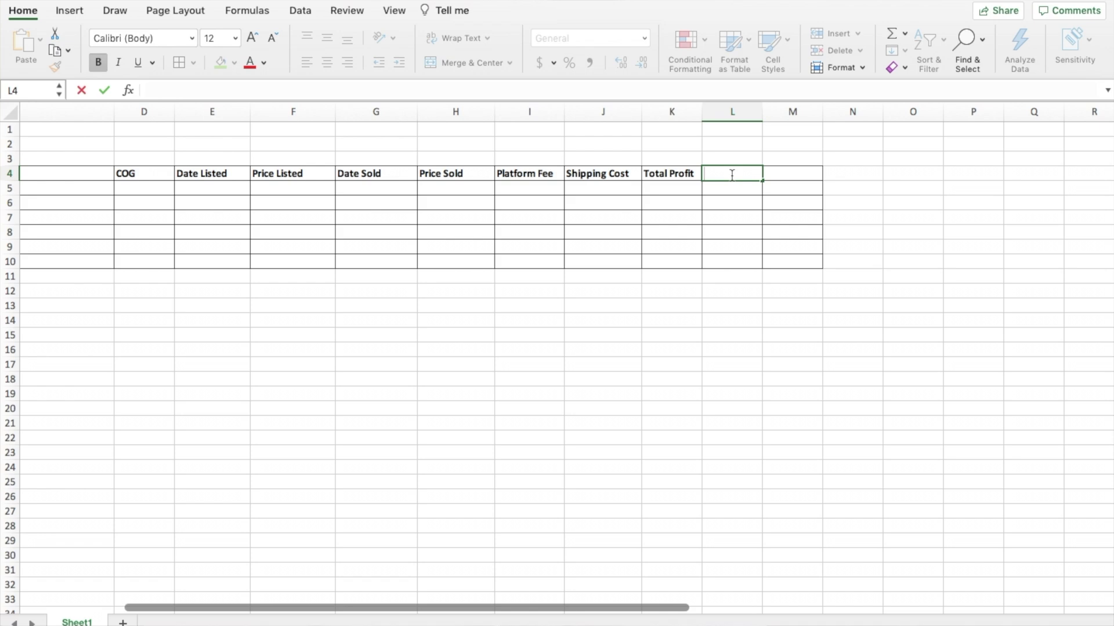
{"action": "type", "text": "Turnaround"}
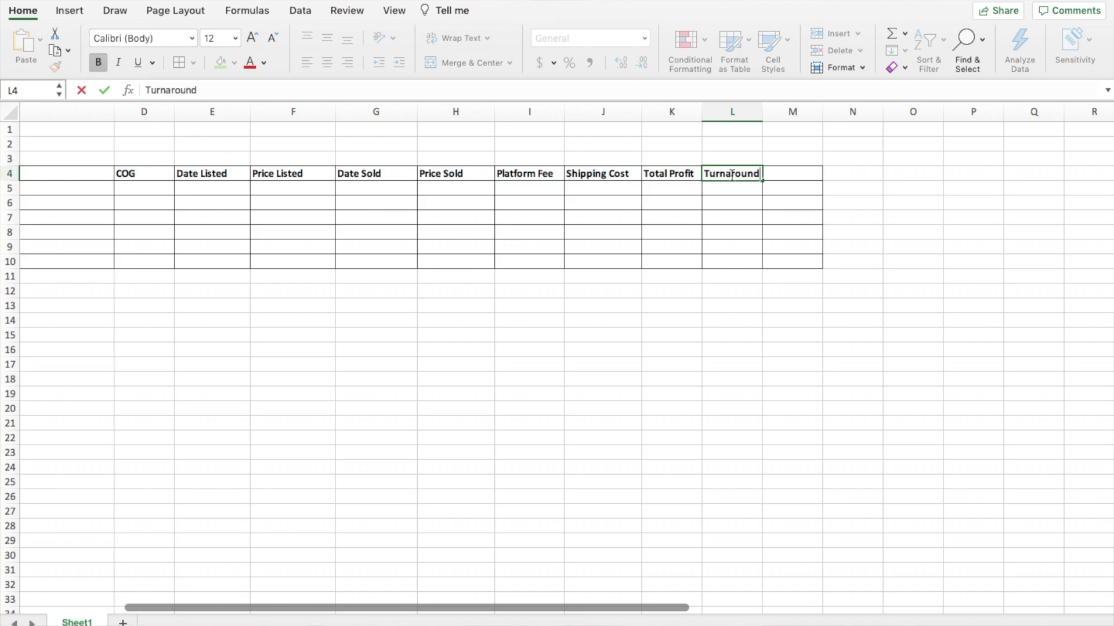
{"action": "left_click", "coordinate": [795, 172]}
- Widen column M and complete the 'Storage Location' header in M4
{"action": "left_click_drag", "start_coordinate": [822, 111], "coordinate": [883, 111]}
{"action": "double_click", "coordinate": [801, 174]}
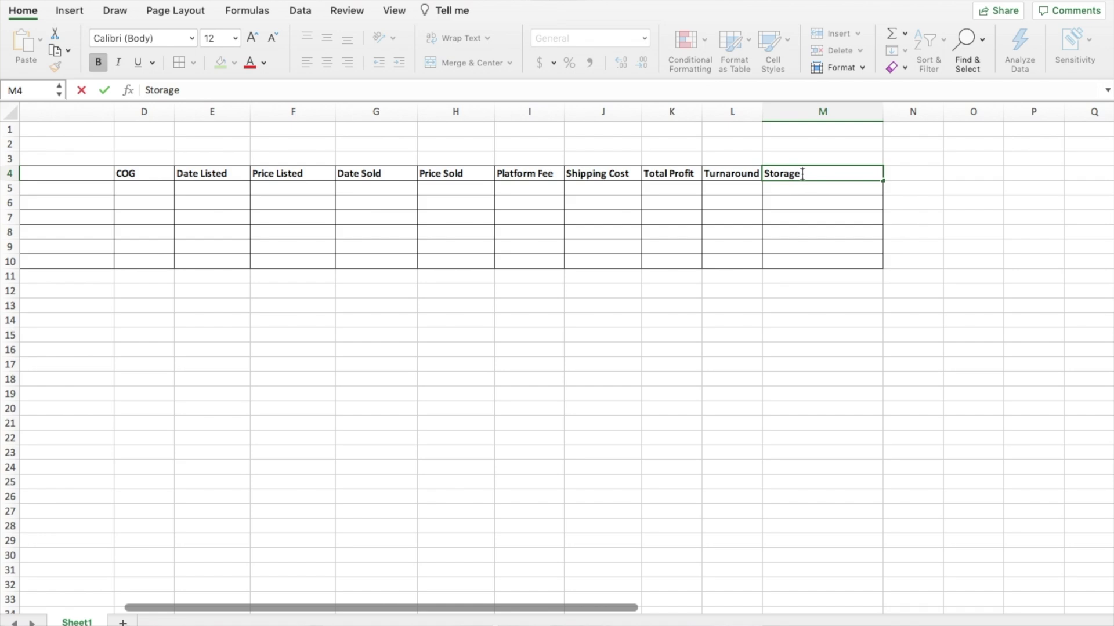
{"action": "type", "text": "Location"}
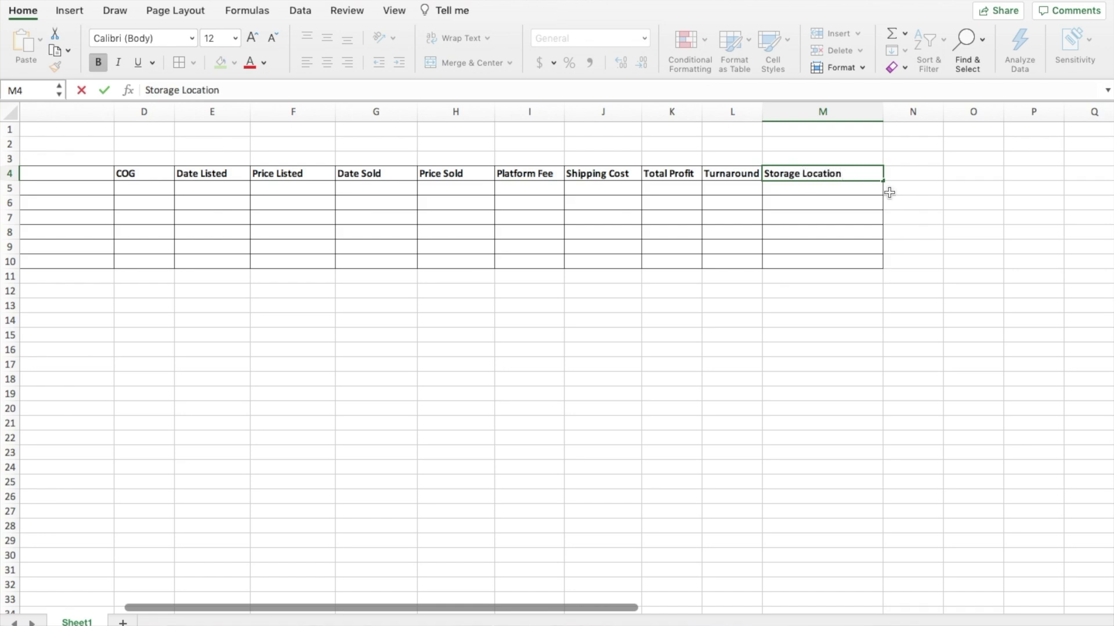
{"action": "left_click", "coordinate": [892, 195]}
- Give N4:N10 all borders and enter the header 'Notes' in N4
{"action": "left_click_drag", "start_coordinate": [900, 170], "coordinate": [914, 258]}
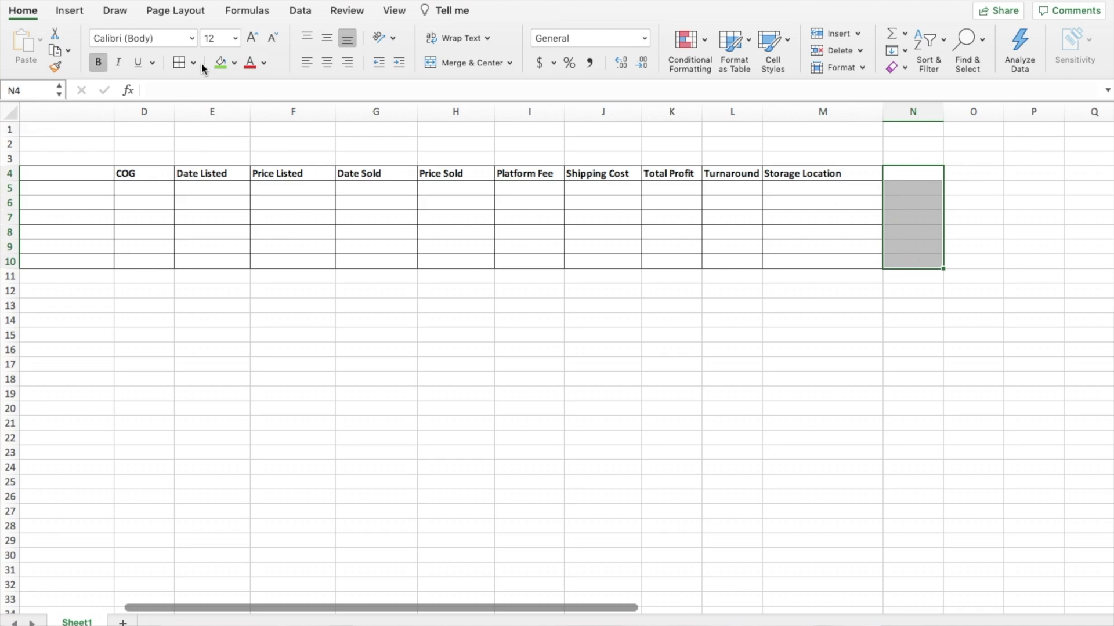
{"action": "left_click", "coordinate": [180, 63]}
{"action": "left_click", "coordinate": [959, 206]}
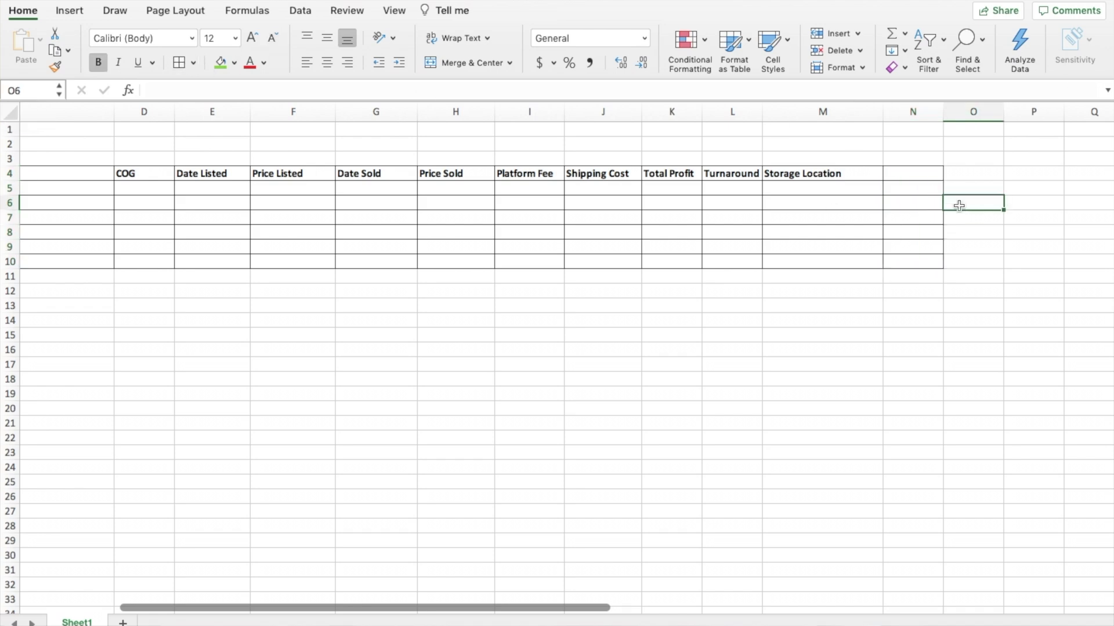
{"action": "left_click", "coordinate": [922, 172]}
{"action": "type", "text": "Not"}
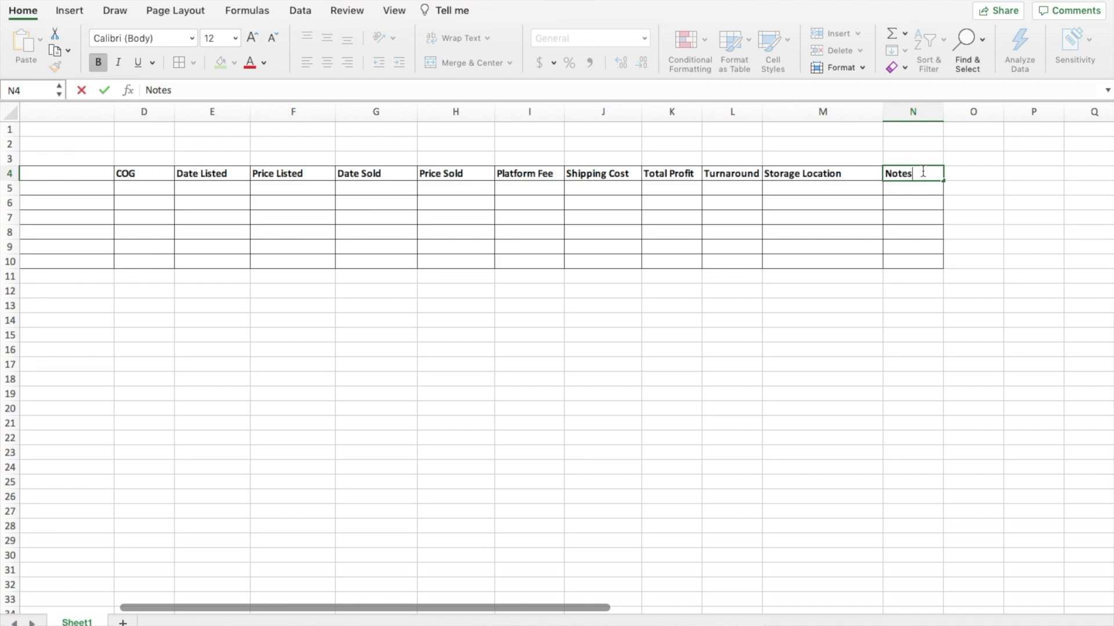
{"action": "type", "text": "es"}
{"action": "left_click", "coordinate": [972, 142]}
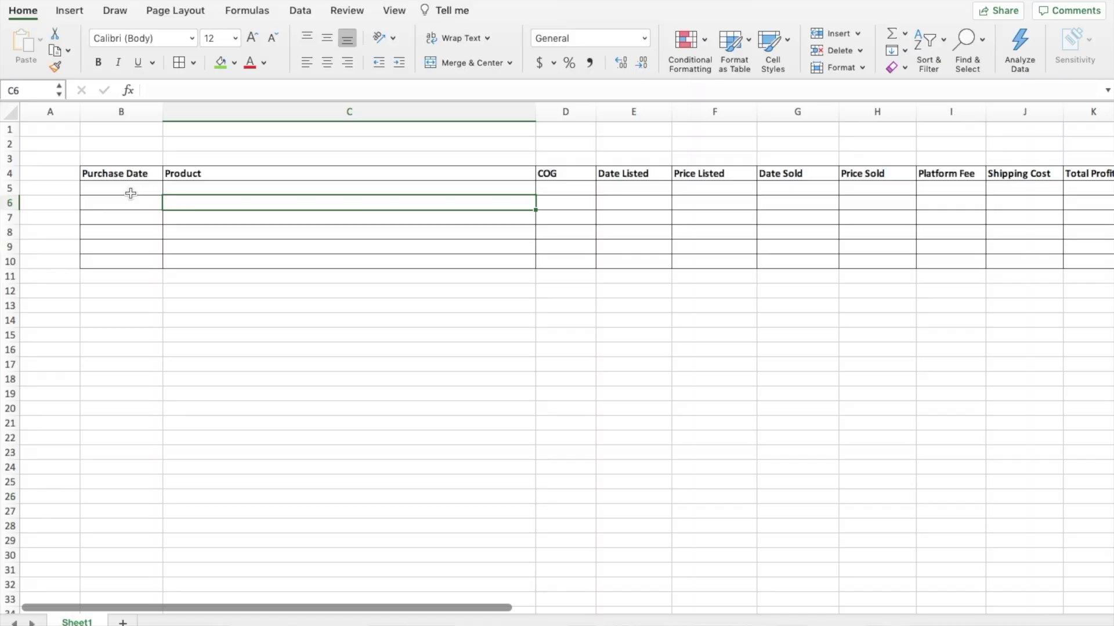
{"action": "left_click", "coordinate": [130, 193]}
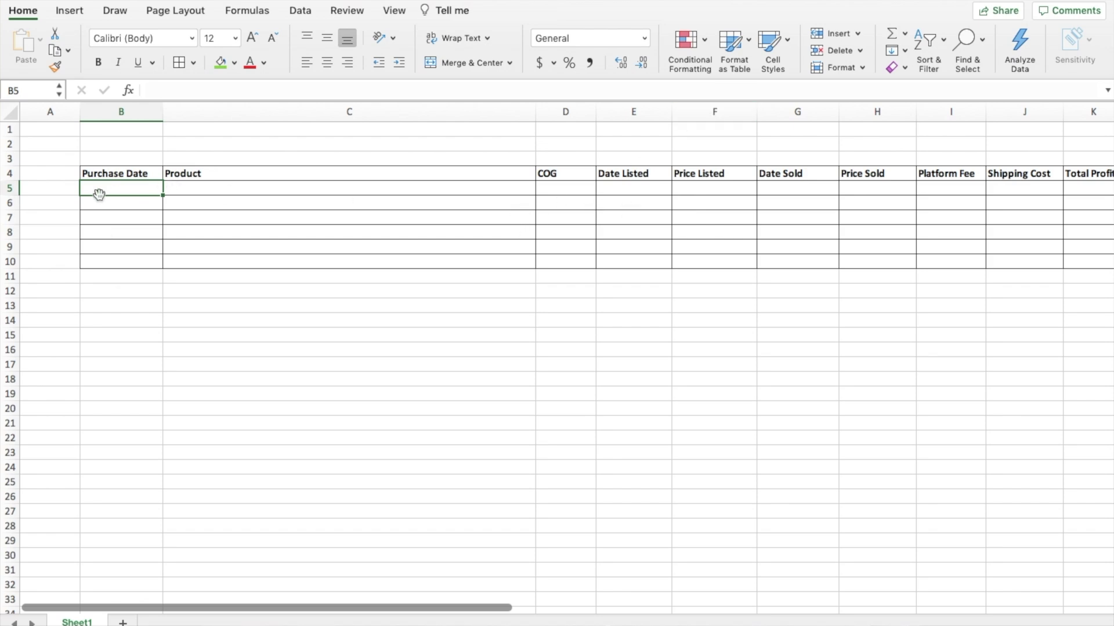
- Format Purchase Date B5:B10 and Date Listed E5:E10 as Short Date
{"action": "left_click_drag", "start_coordinate": [107, 200], "coordinate": [107, 265]}
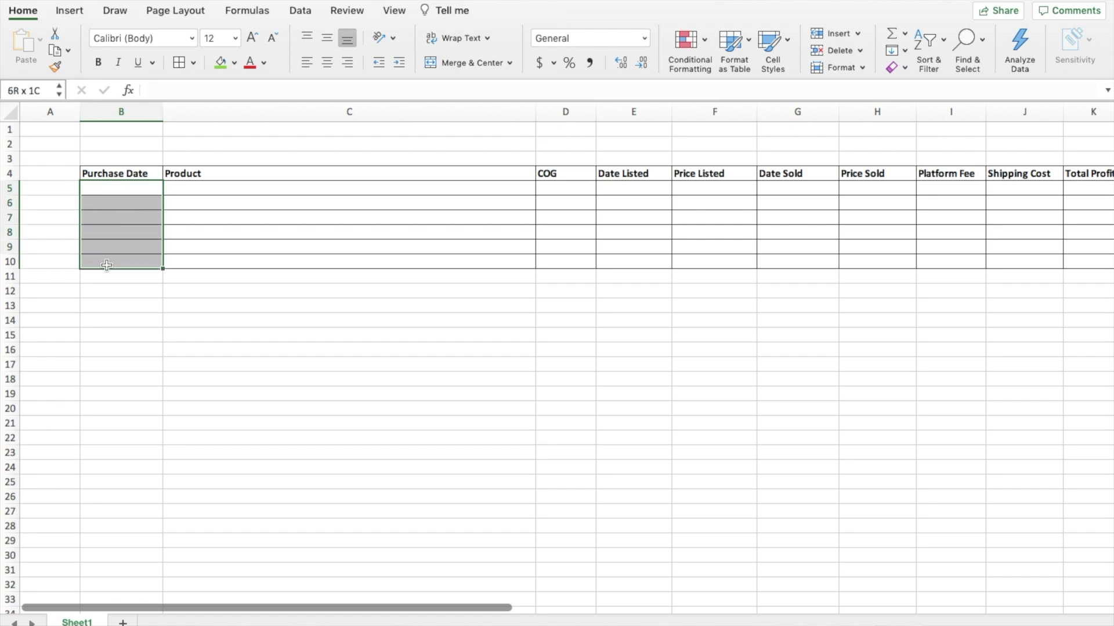
{"action": "left_click", "coordinate": [643, 41]}
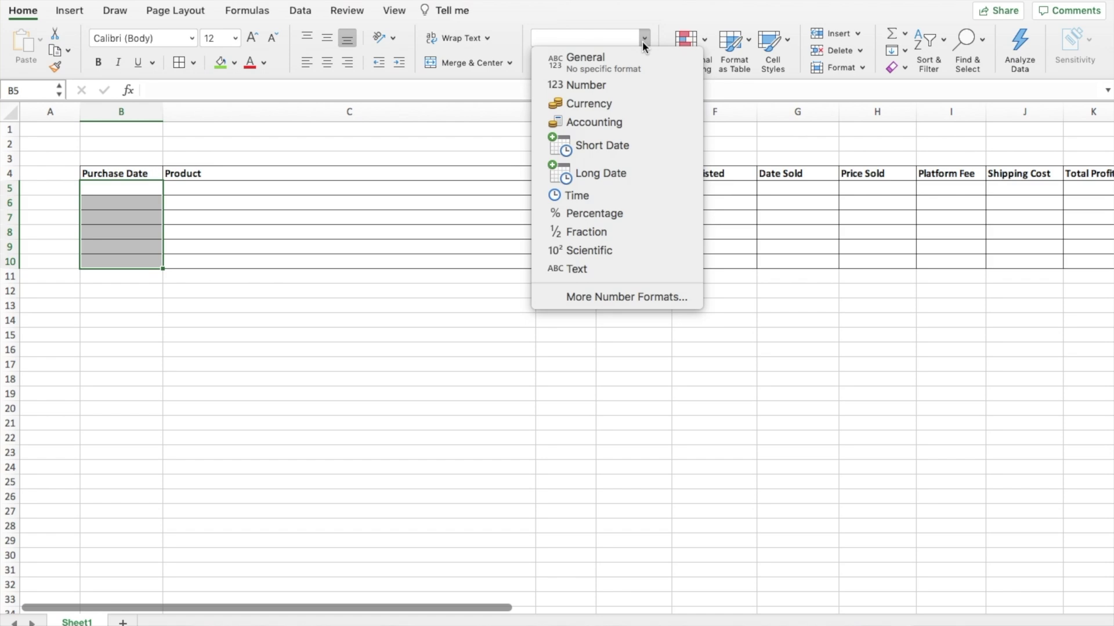
{"action": "left_click", "coordinate": [619, 143]}
{"action": "scroll", "coordinate": [603, 174], "scroll_direction": "right", "scroll_amount": 1}
{"action": "left_click_drag", "start_coordinate": [548, 189], "coordinate": [586, 257]}
{"action": "left_click", "coordinate": [586, 257]}
{"action": "left_click_drag", "start_coordinate": [597, 188], "coordinate": [597, 264]}
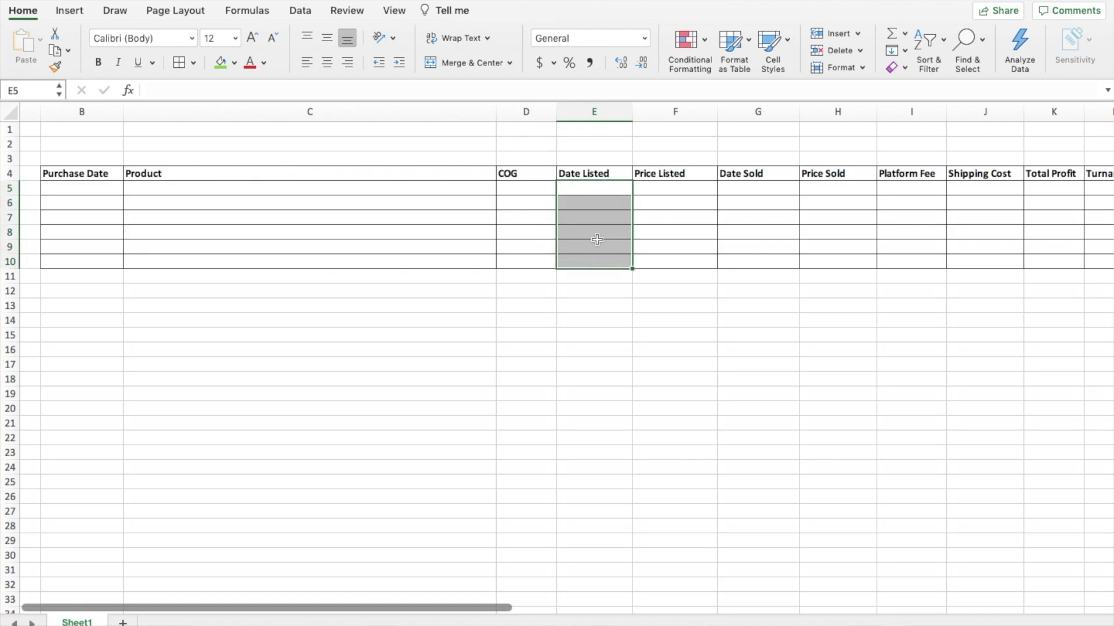
{"action": "left_click", "coordinate": [643, 42]}
{"action": "left_click", "coordinate": [606, 145]}
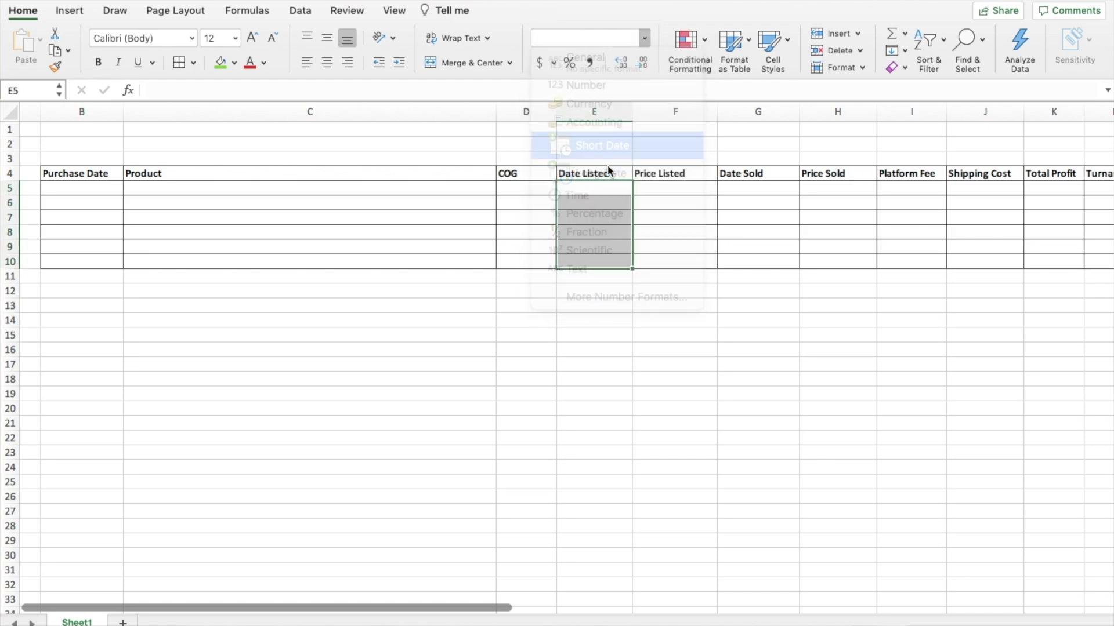
- Format the Date Sold cells G5:G10 as Short Date
{"action": "left_click_drag", "start_coordinate": [754, 189], "coordinate": [756, 259]}
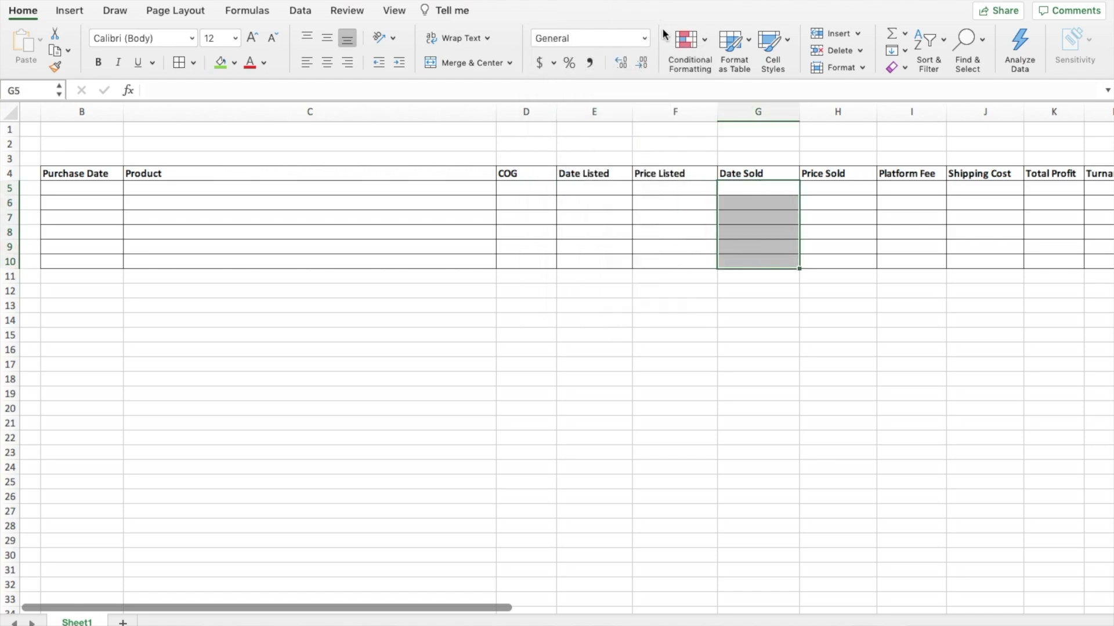
{"action": "left_click", "coordinate": [645, 37]}
{"action": "left_click", "coordinate": [601, 149]}
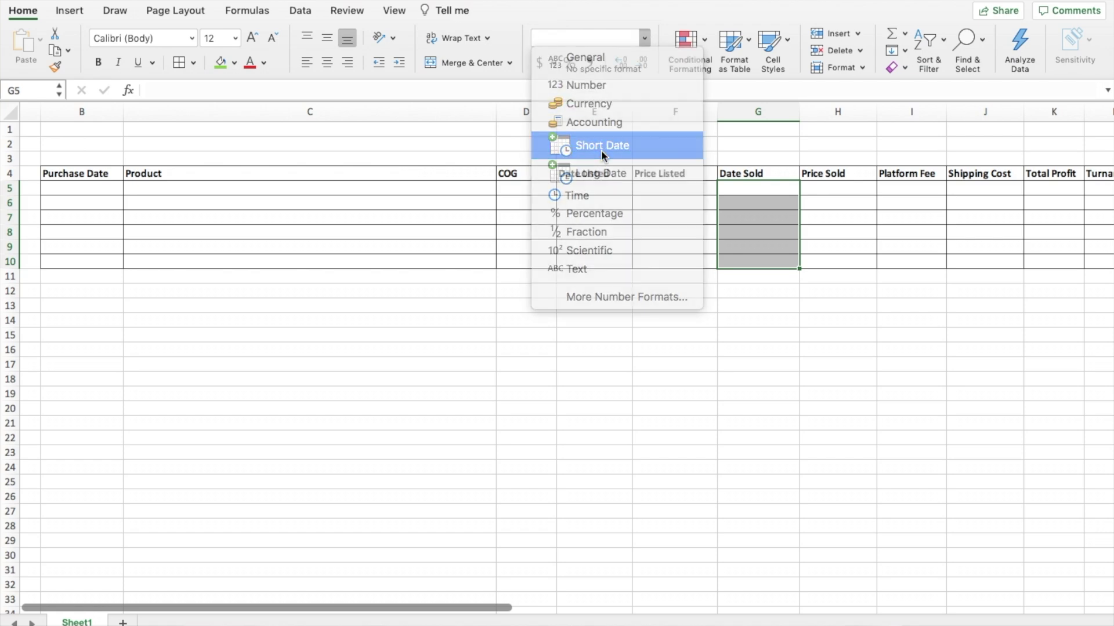
{"action": "scroll", "coordinate": [809, 269], "scroll_direction": "right", "scroll_amount": 1}
{"action": "scroll", "coordinate": [809, 268], "scroll_direction": "right", "scroll_amount": 7}
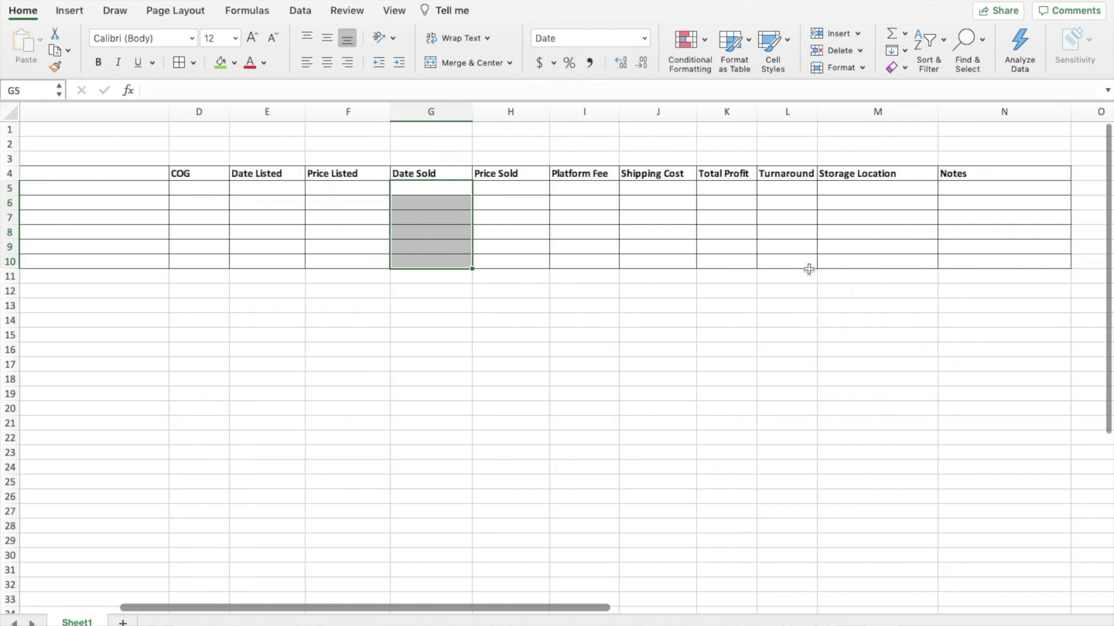
{"action": "scroll", "coordinate": [584, 246], "scroll_direction": "left", "scroll_amount": 9}
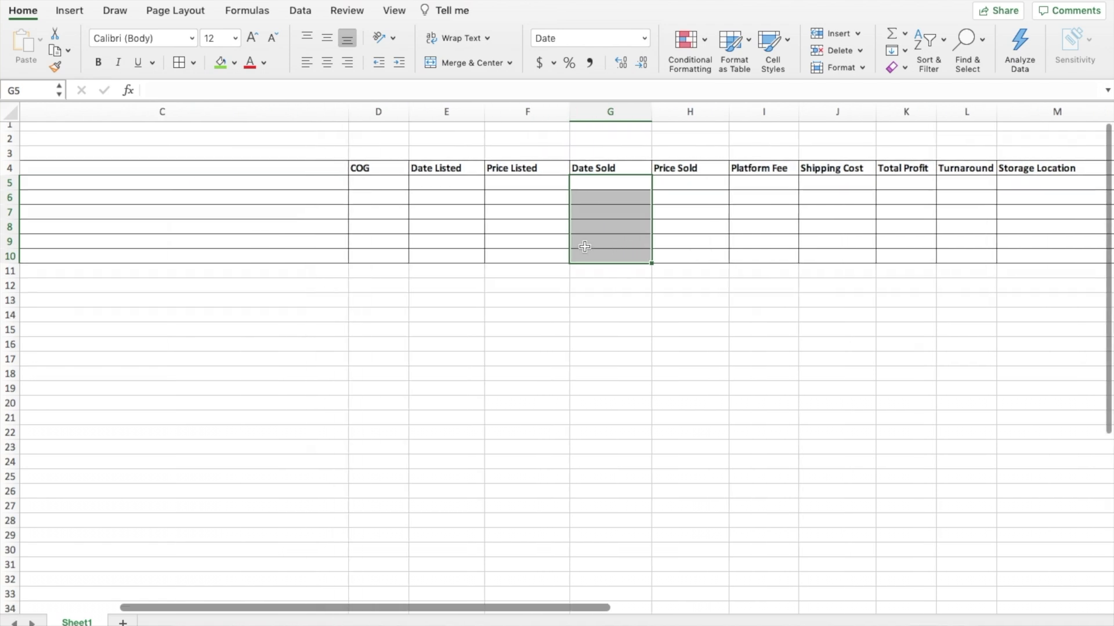
{"action": "scroll", "coordinate": [512, 189], "scroll_direction": "right", "scroll_amount": 4}
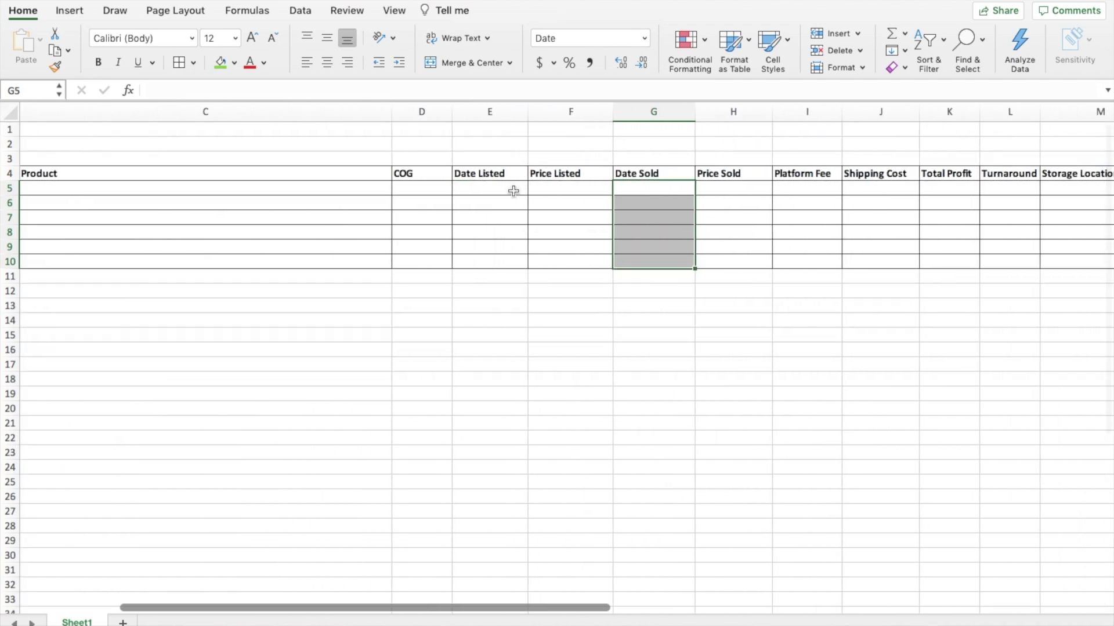
{"action": "left_click_drag", "start_coordinate": [424, 188], "coordinate": [423, 263]}
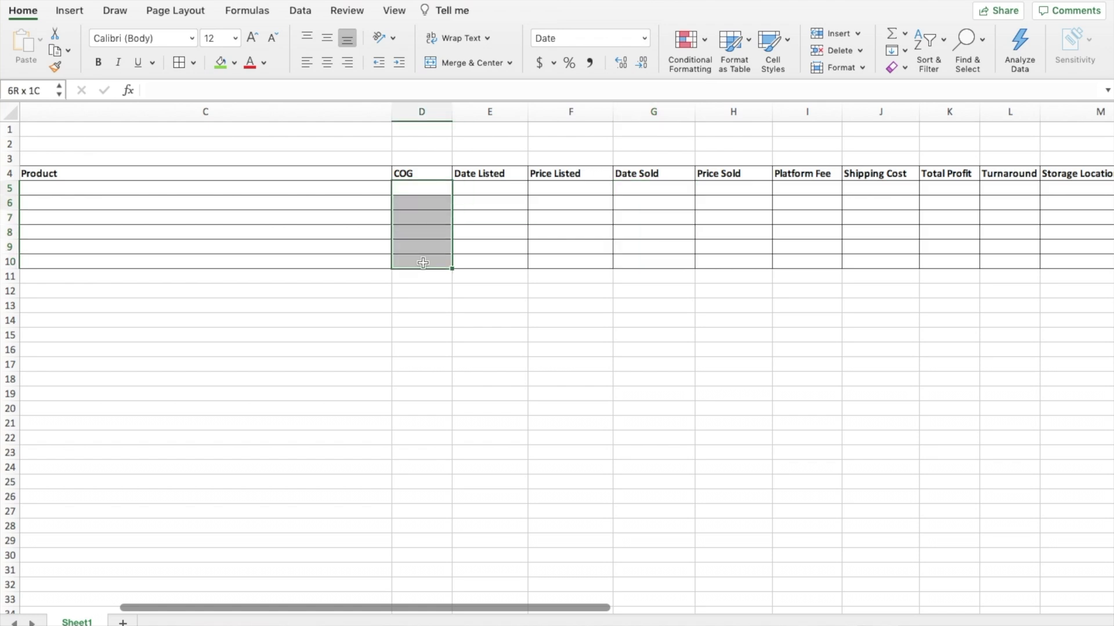
- Apply Currency format to COG D5:D10, Price Listed F5:F10 and Price Sold H5:H10
{"action": "left_click", "coordinate": [644, 38]}
{"action": "left_click", "coordinate": [614, 104]}
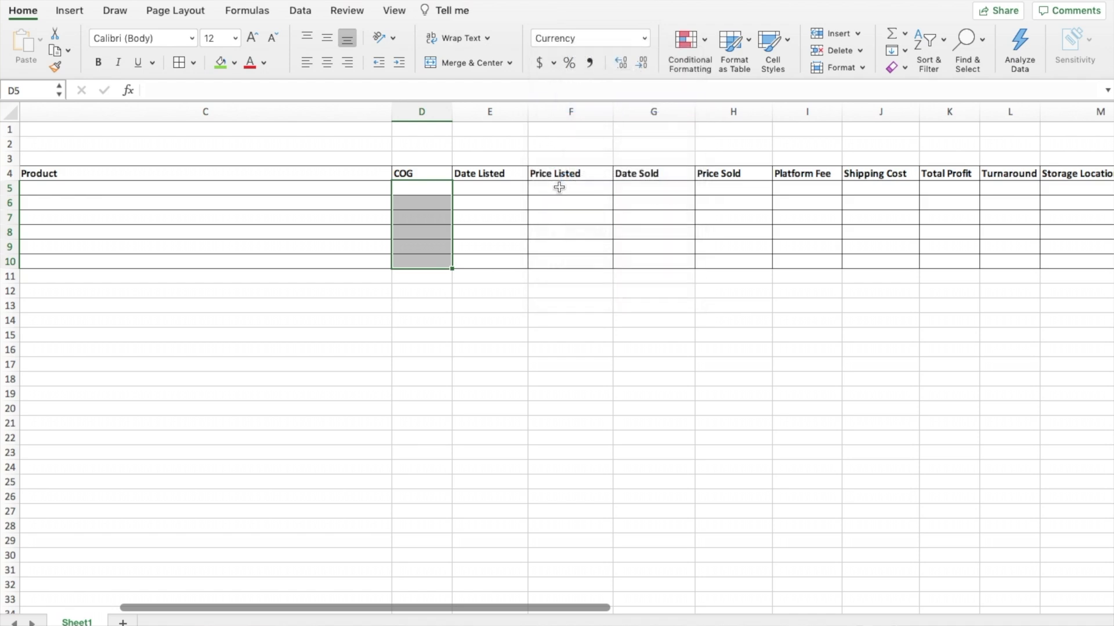
{"action": "left_click_drag", "start_coordinate": [559, 187], "coordinate": [542, 264]}
{"action": "left_click", "coordinate": [645, 38]}
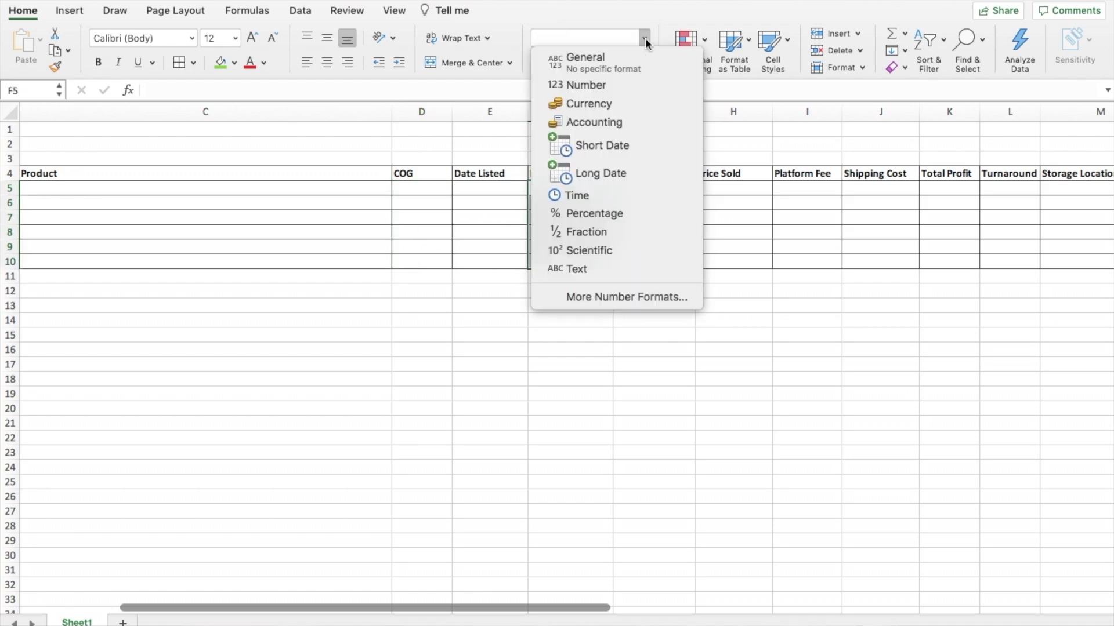
{"action": "left_click", "coordinate": [608, 103]}
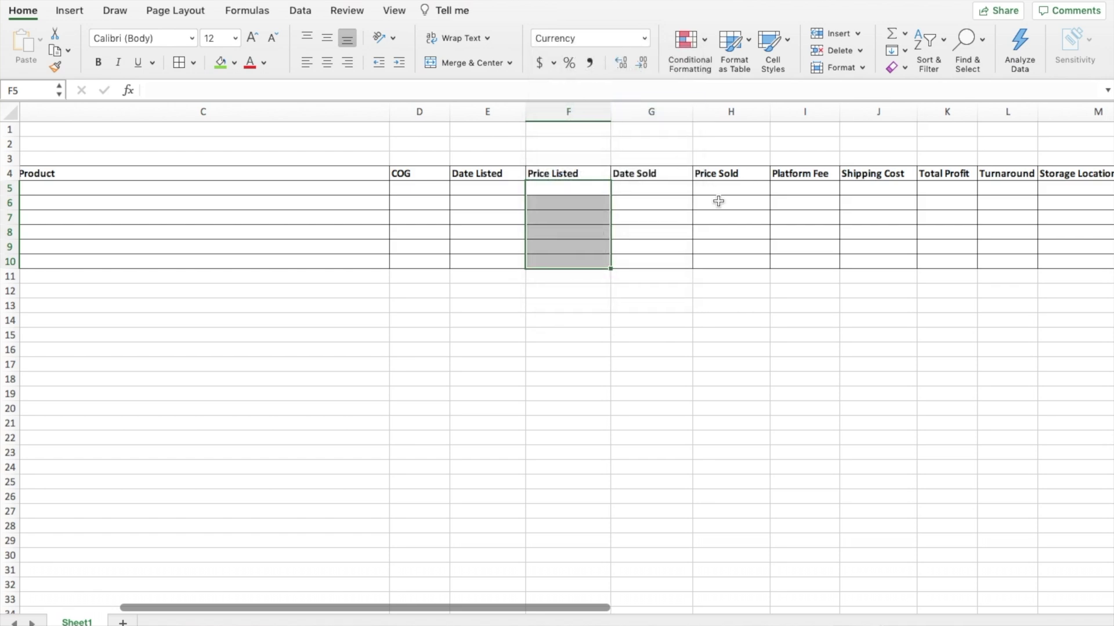
{"action": "scroll", "coordinate": [718, 201], "scroll_direction": "right", "scroll_amount": 2}
{"action": "left_click_drag", "start_coordinate": [666, 183], "coordinate": [666, 255]}
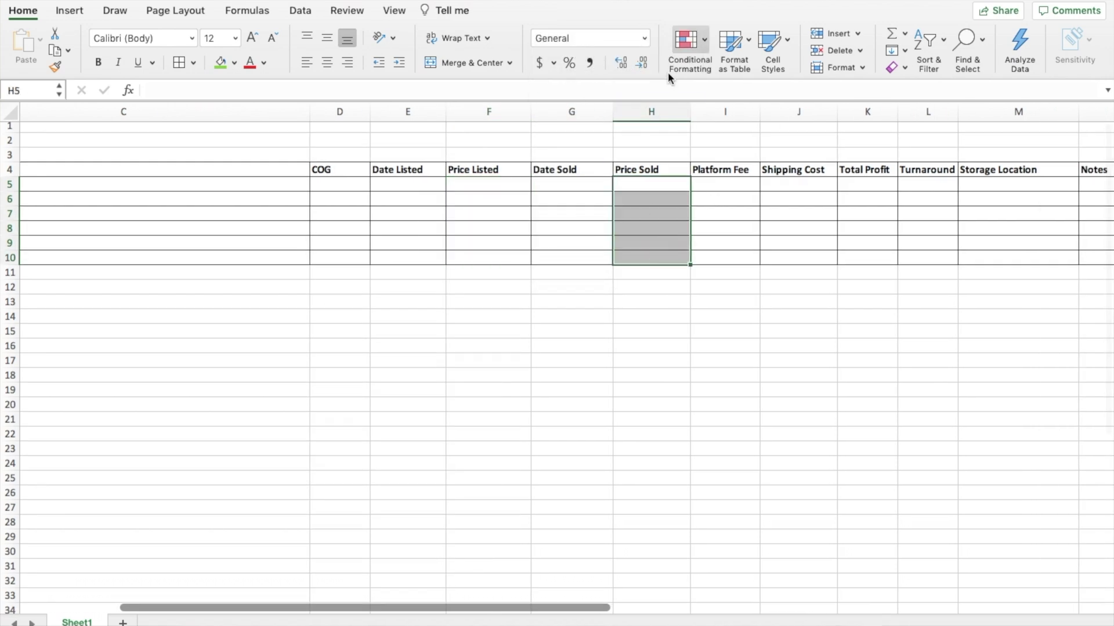
{"action": "left_click", "coordinate": [644, 38]}
{"action": "left_click", "coordinate": [605, 99]}
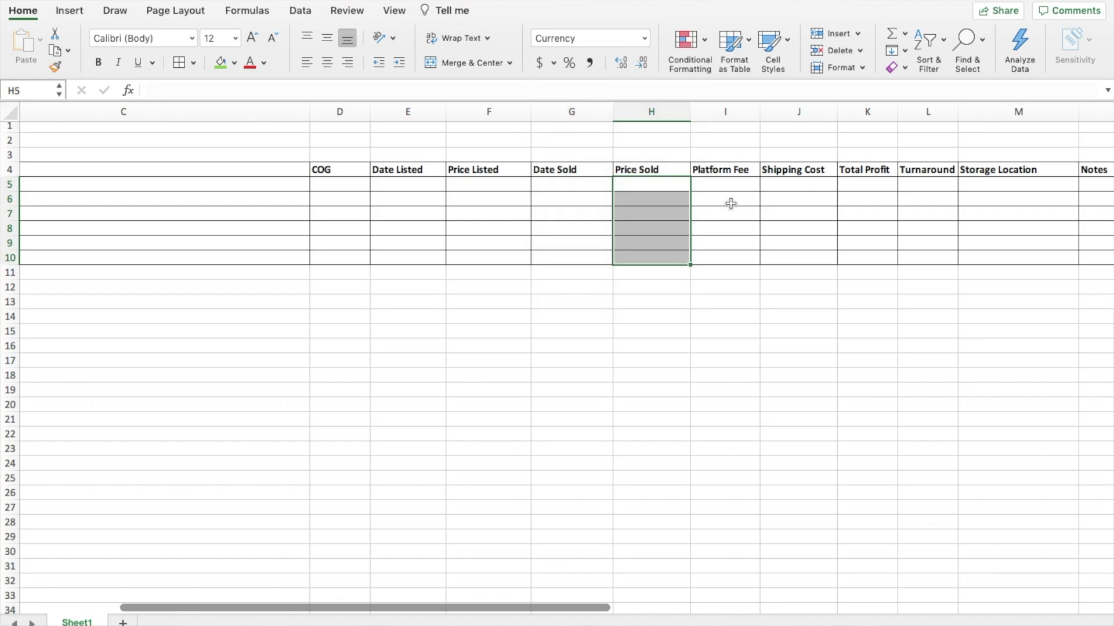
{"action": "left_click_drag", "start_coordinate": [726, 183], "coordinate": [839, 258]}
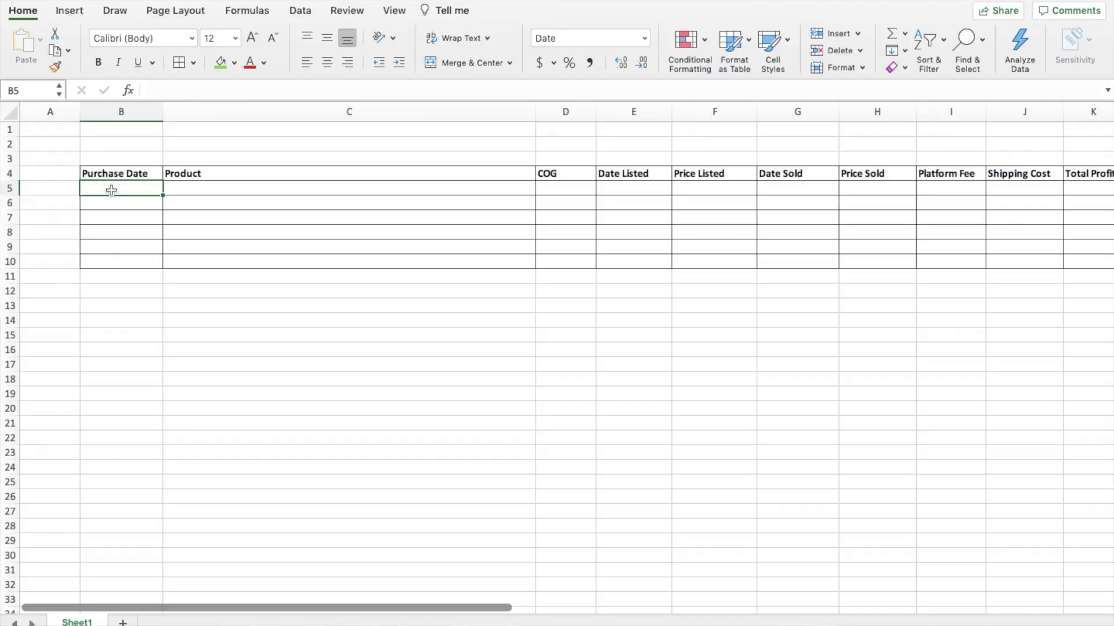
- Enter 2/26/24 in B5 and 'Levi's 501 Cropped Straight Leg Jeans Medium Wash Size 30' in C5
{"action": "type", "text": "2/26/24"}
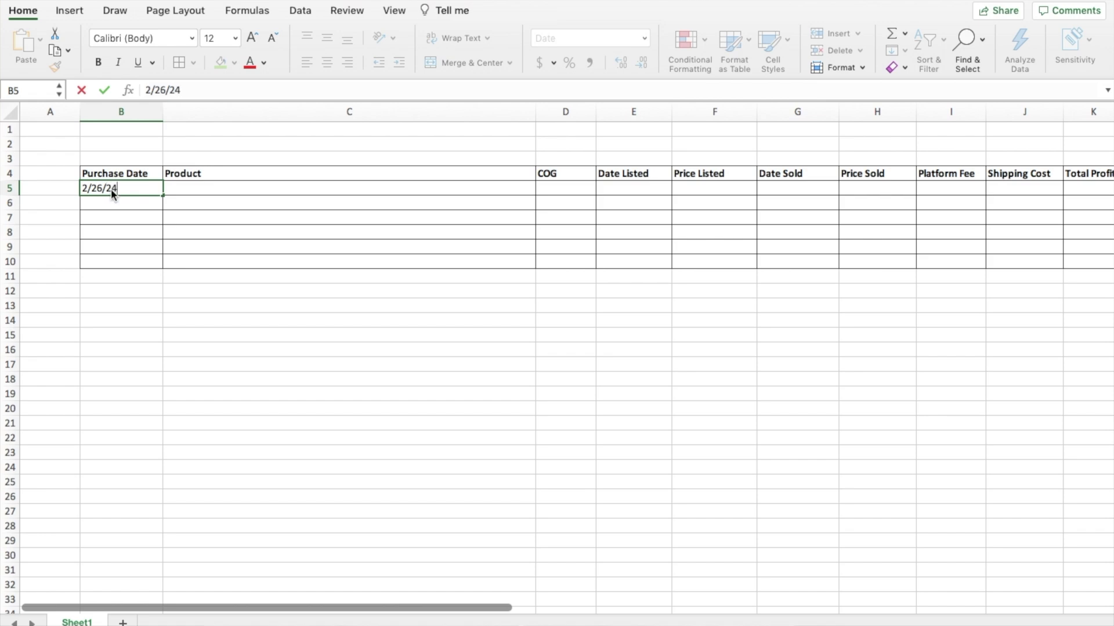
{"action": "key", "text": "Return"}
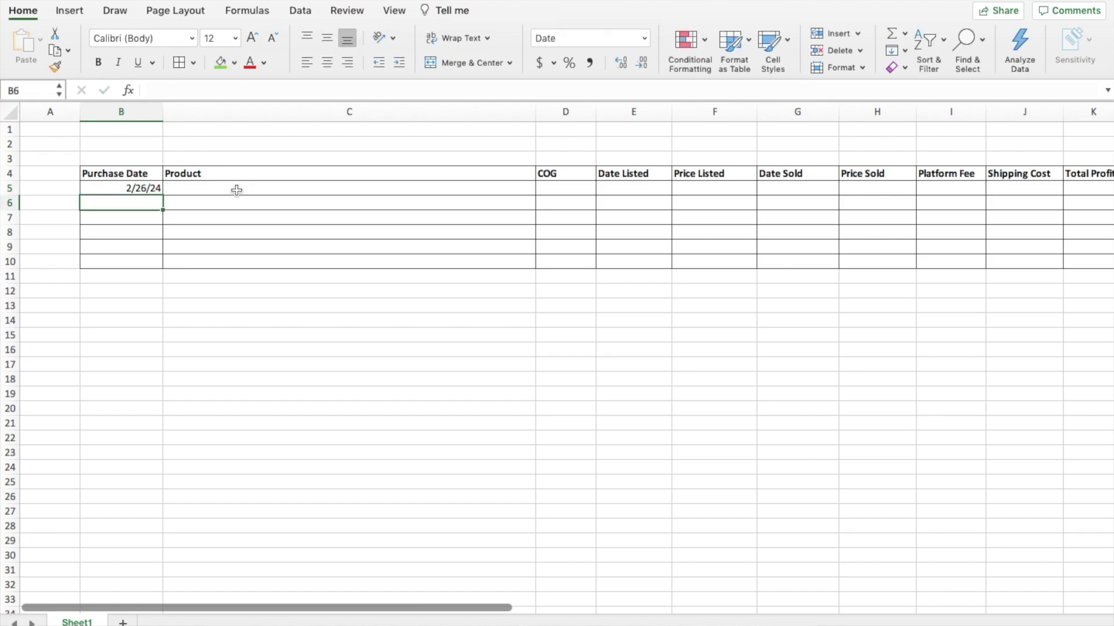
{"action": "left_click", "coordinate": [237, 190]}
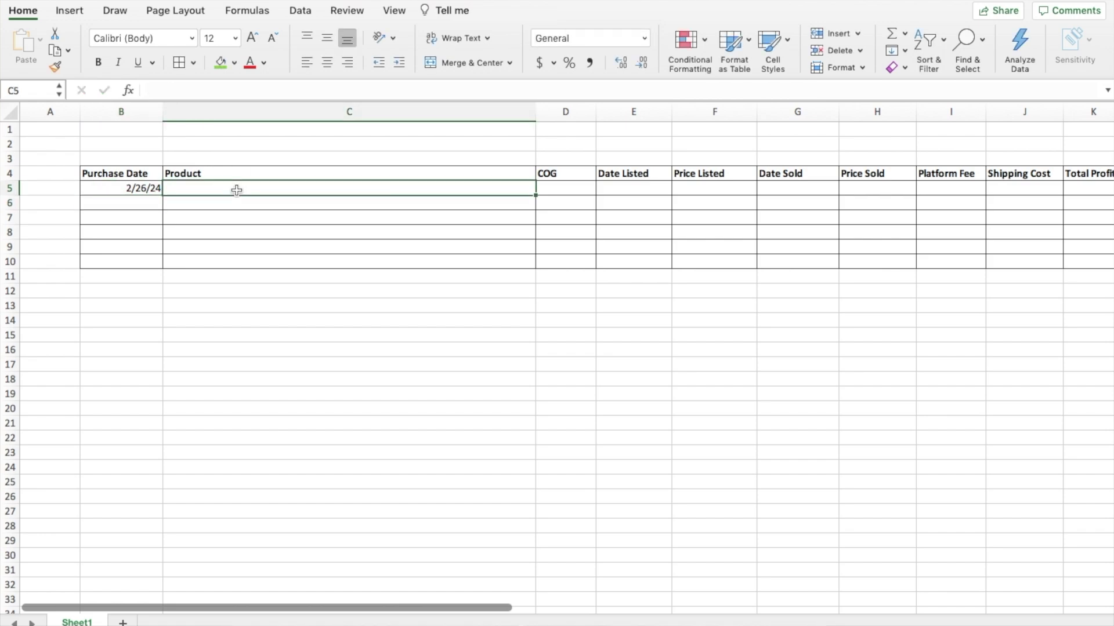
{"action": "type", "text": "Levi's 501 Cropped Straight Leg Jeans Me"}
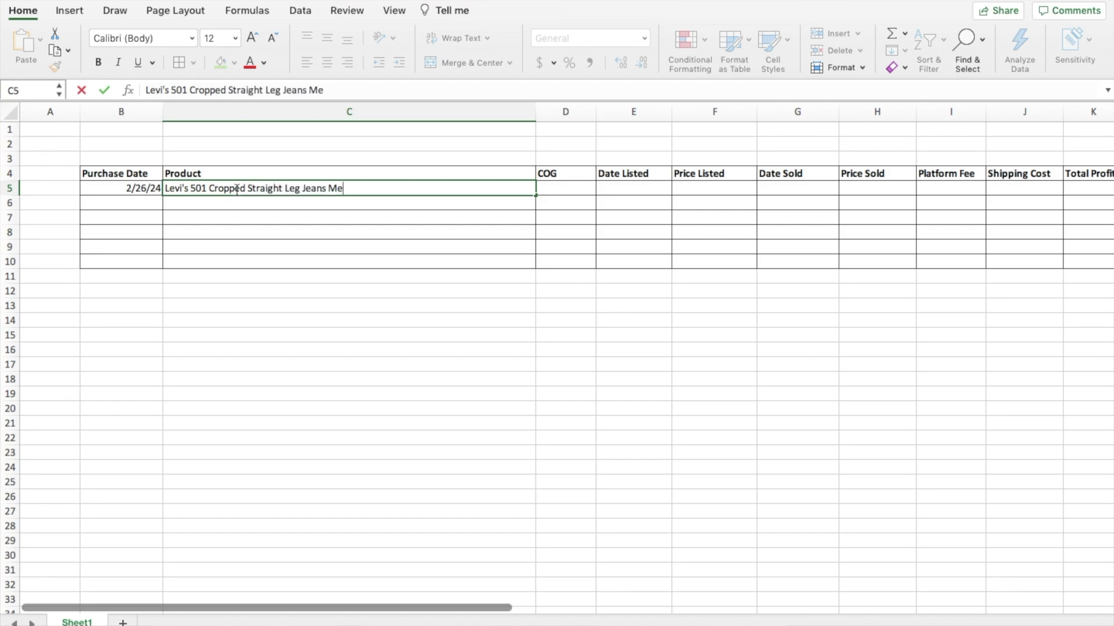
{"action": "type", "text": "dium Wash Siz"}
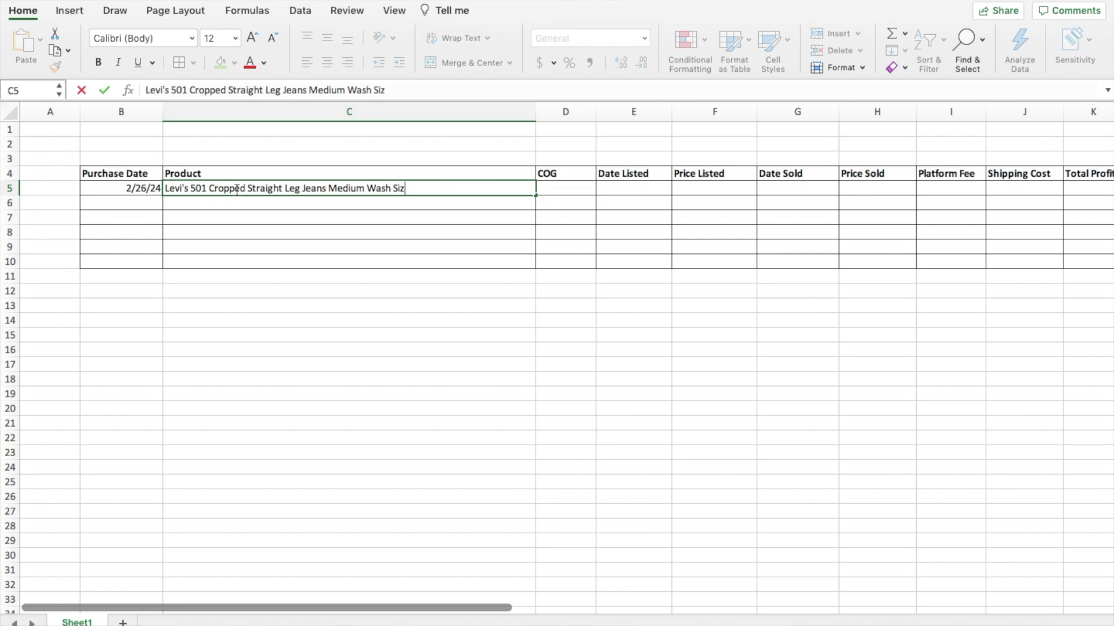
{"action": "key", "text": "Return"}
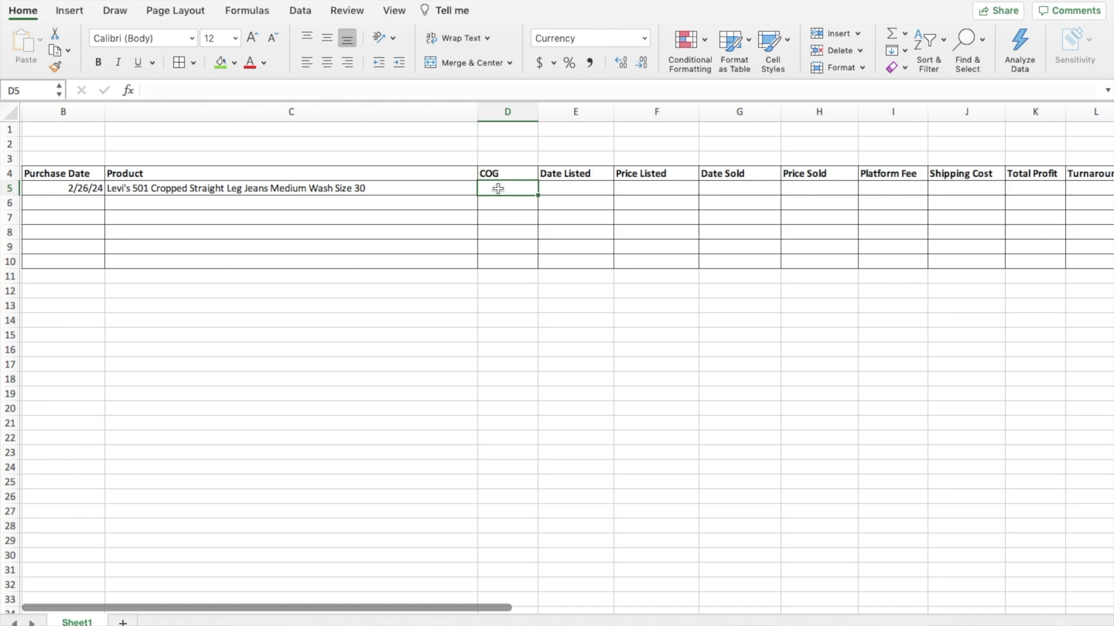
- Enter COG $1.89 in D5 and listing date 2/27/24 in E5
{"action": "type", "text": "1.89"}
{"action": "key", "text": "Return"}
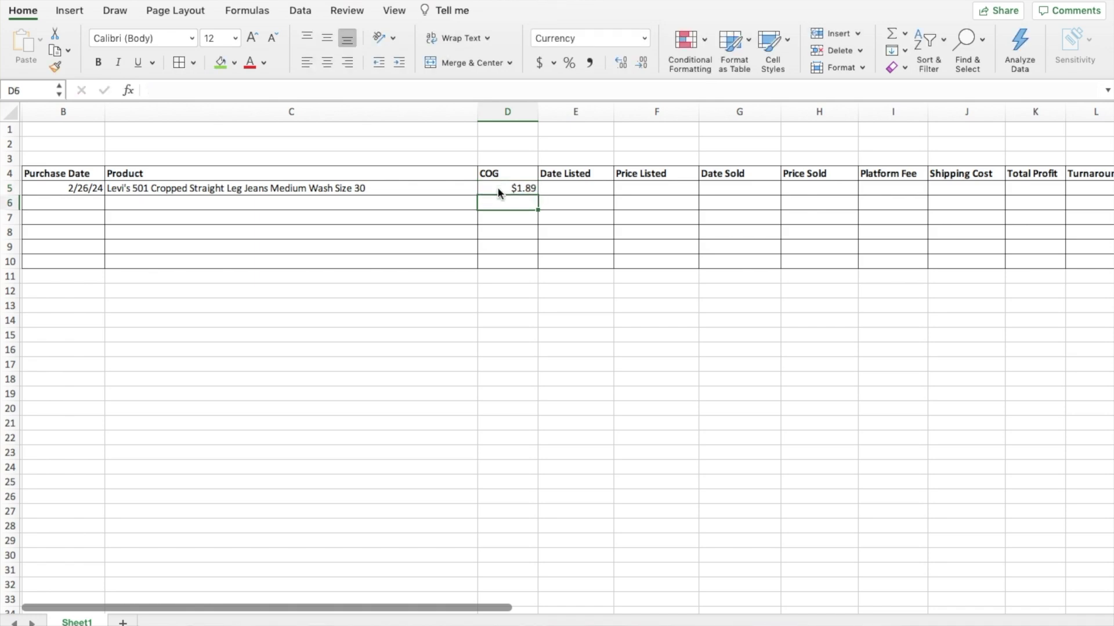
{"action": "left_click", "coordinate": [581, 191]}
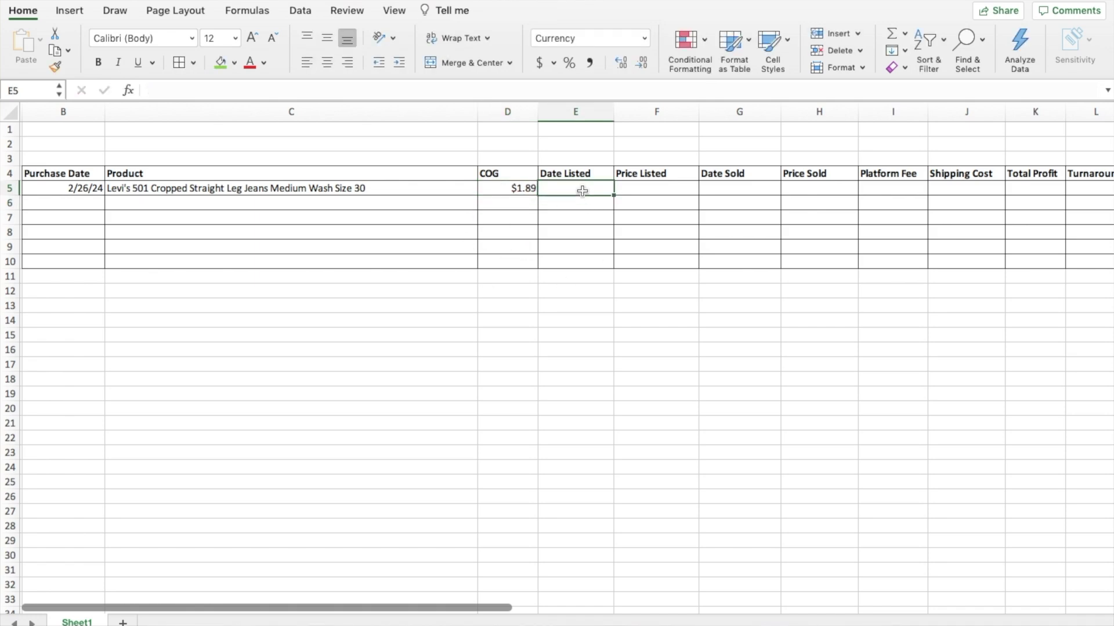
{"action": "scroll", "coordinate": [591, 298], "scroll_direction": "left", "scroll_amount": 1}
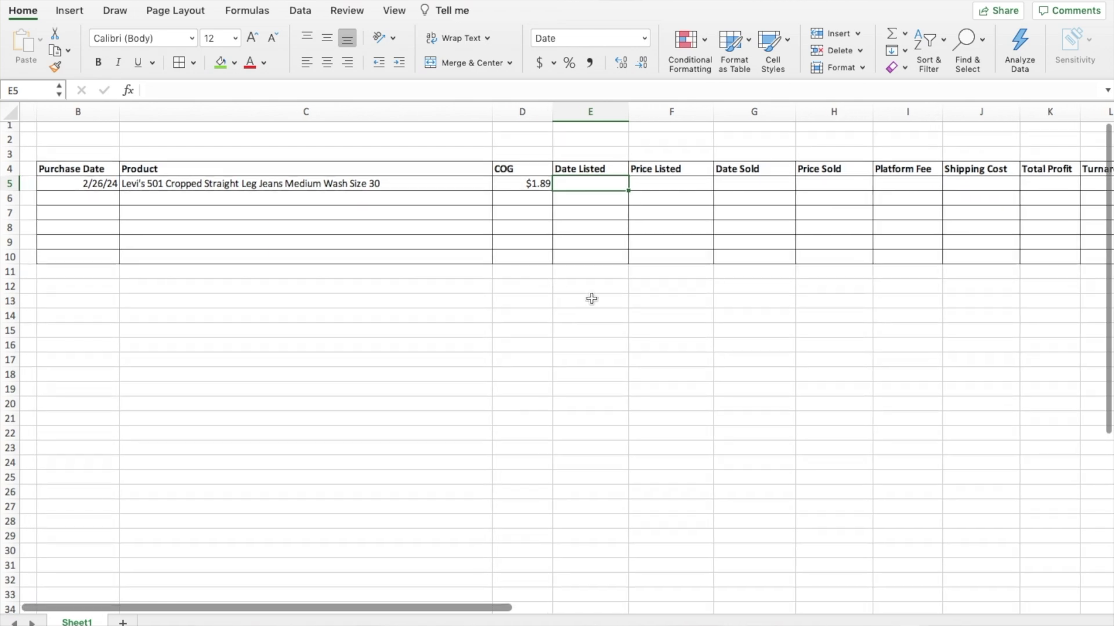
{"action": "type", "text": "2/27"}
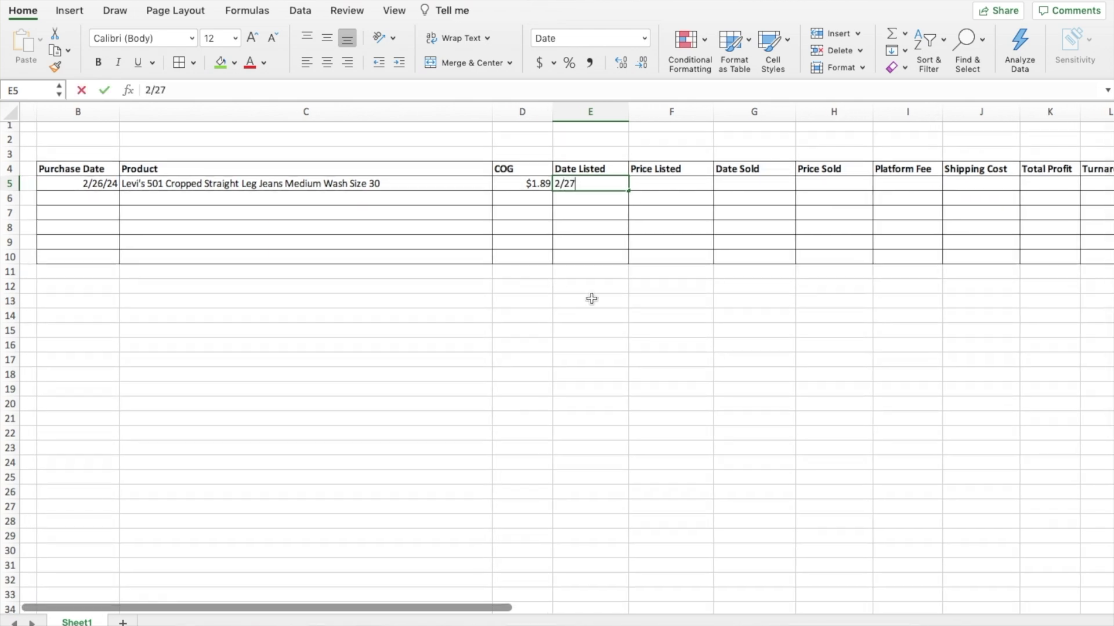
{"action": "left_click", "coordinate": [680, 187]}
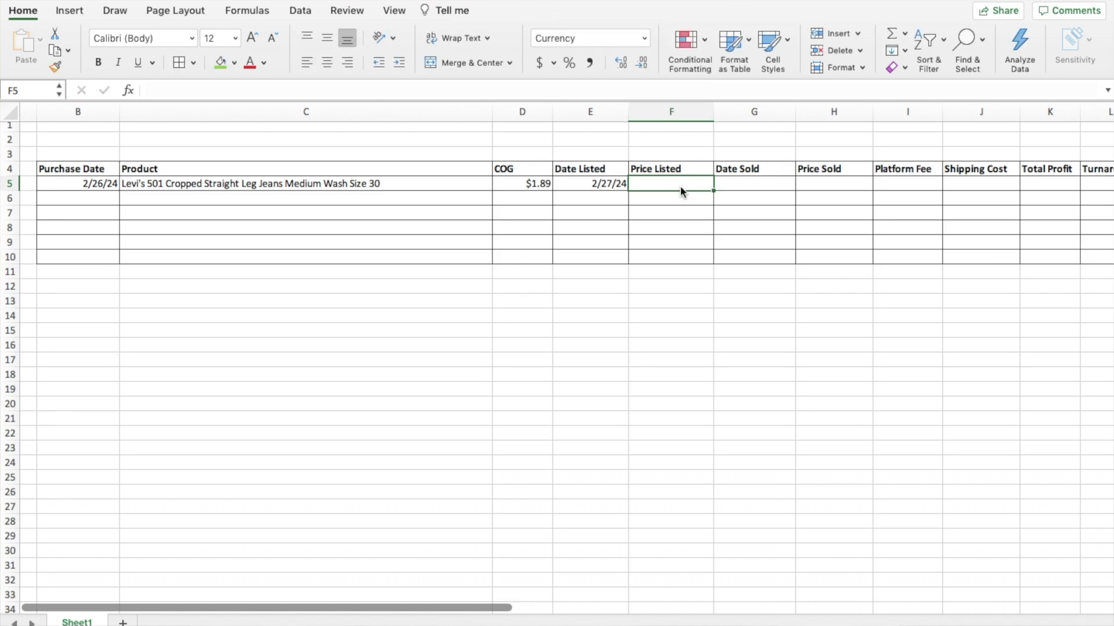
- Enter listed price $40.00, sale date 2/28/24 and sold price $30.00 in row 5
{"action": "double_click", "coordinate": [680, 186]}
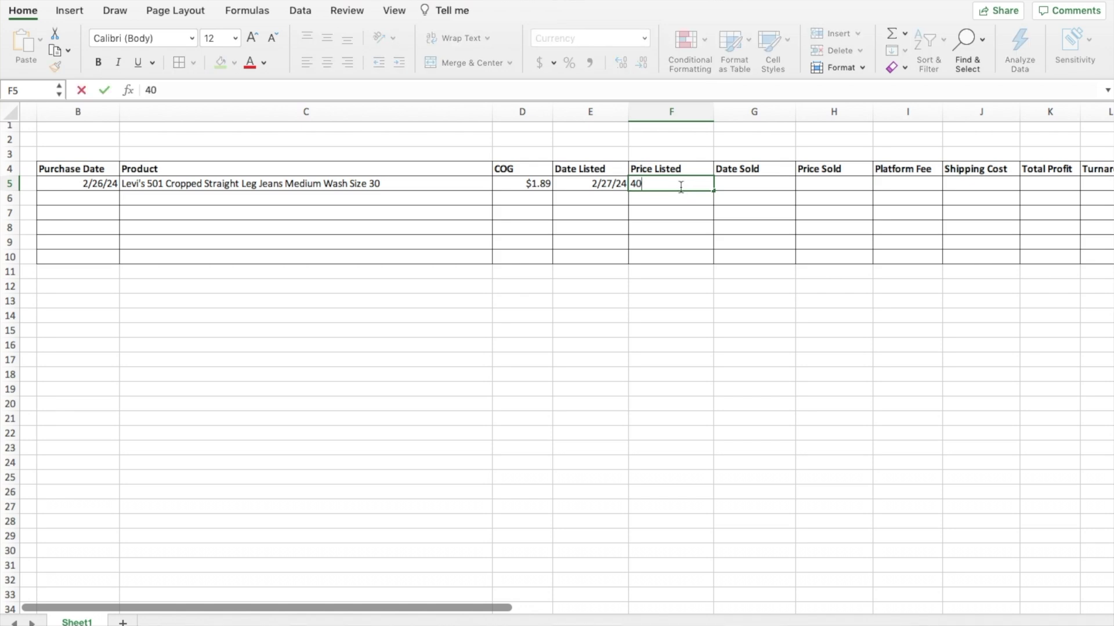
{"action": "type", "text": "40"}
{"action": "key", "text": "Tab"}
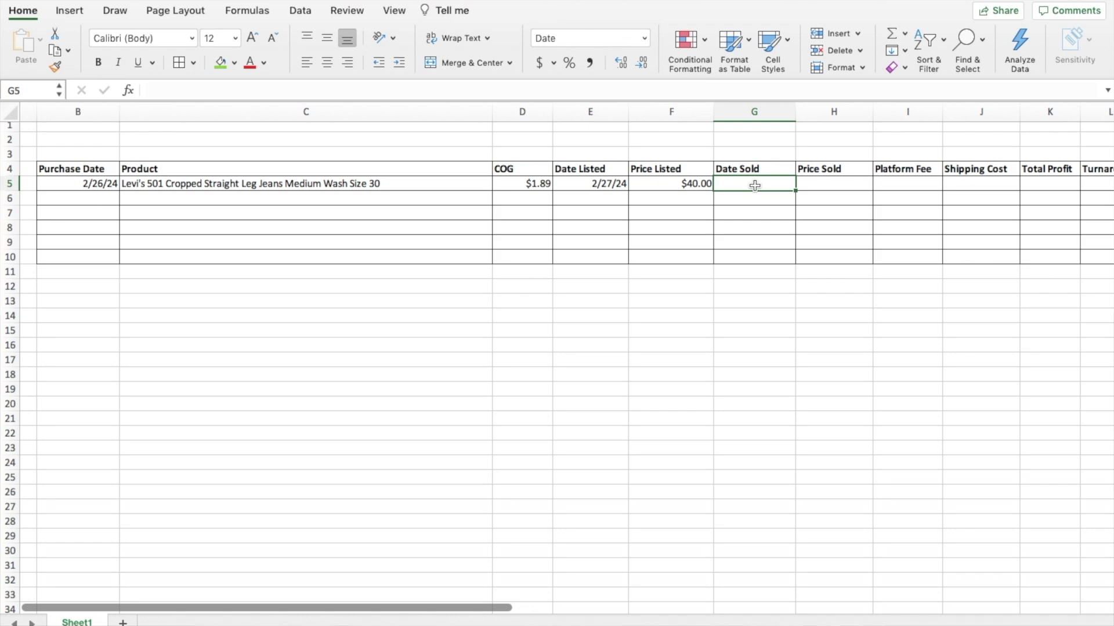
{"action": "type", "text": "2/28/24"}
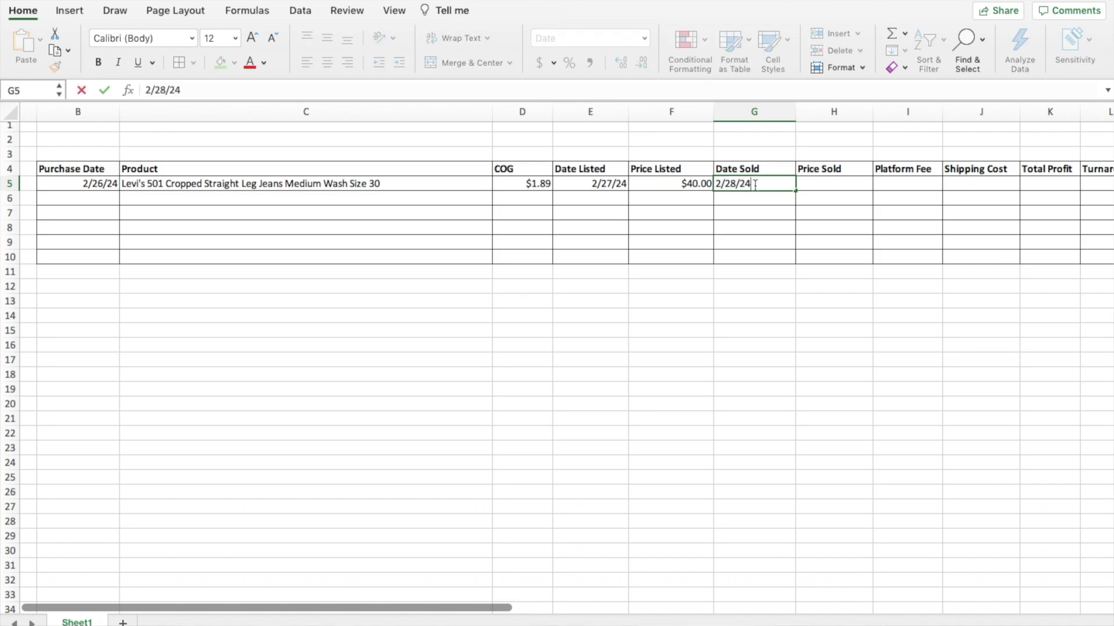
{"action": "key", "text": "Tab"}
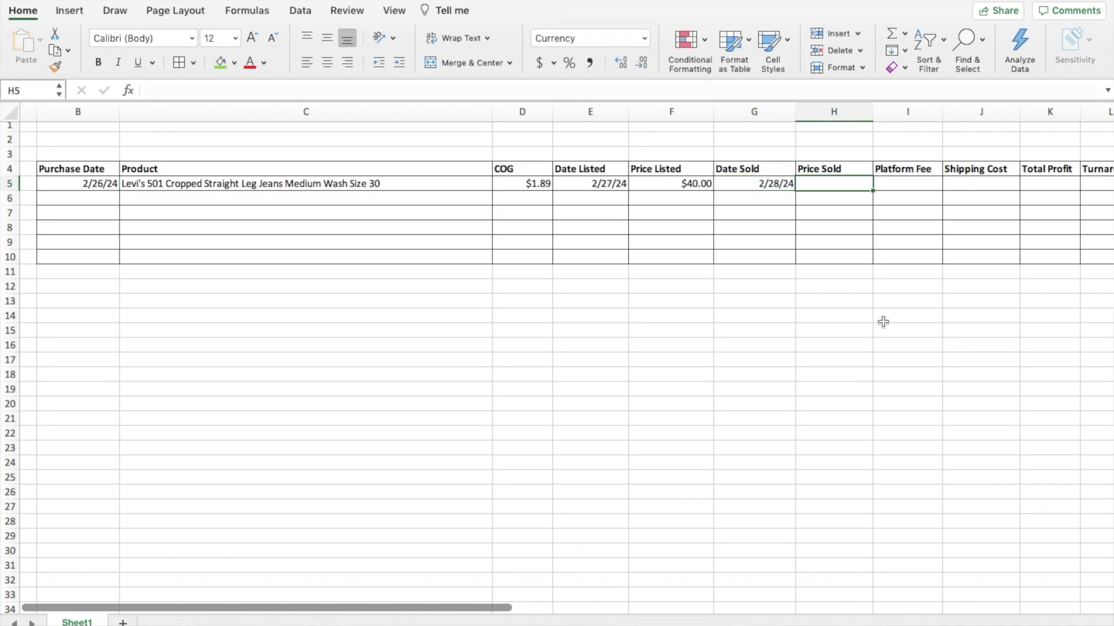
{"action": "scroll", "coordinate": [883, 322], "scroll_direction": "right", "scroll_amount": 5}
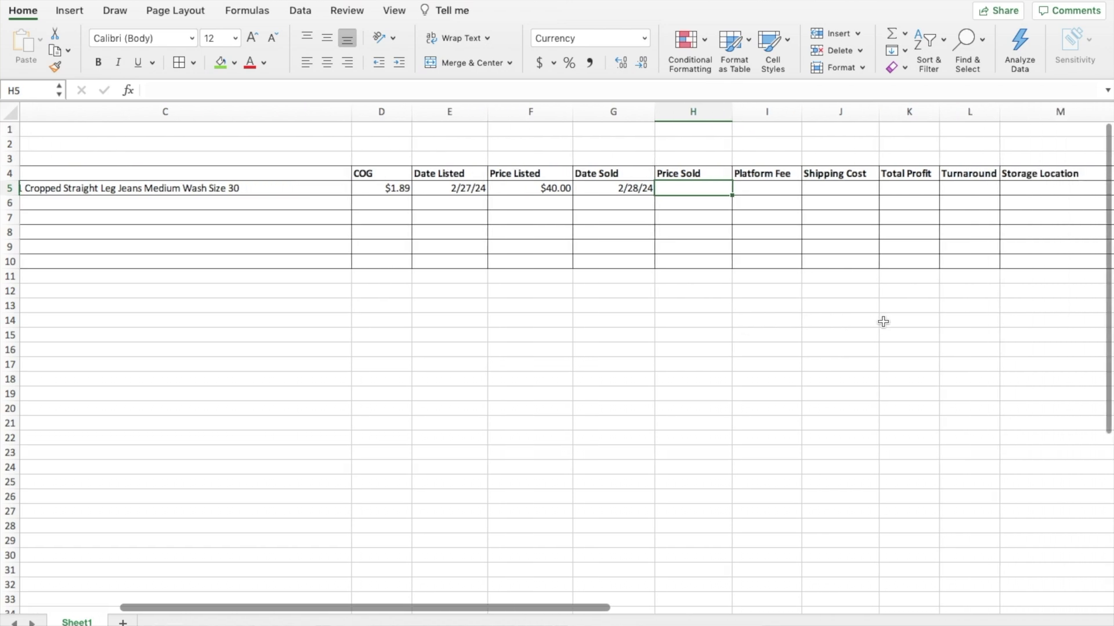
{"action": "type", "text": "30"}
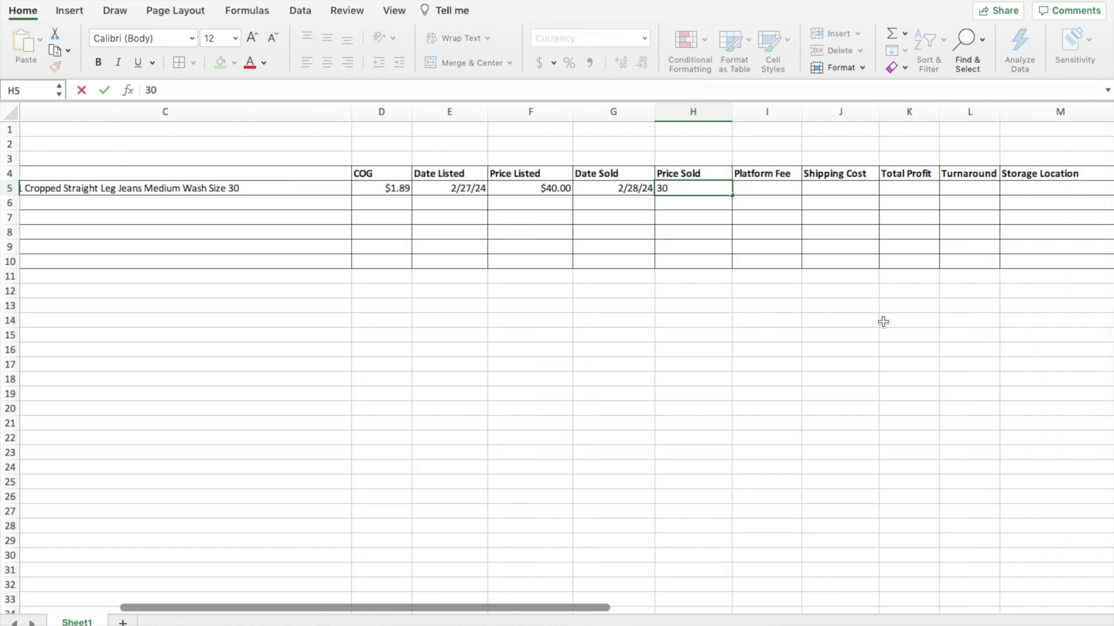
{"action": "key", "text": "Tab"}
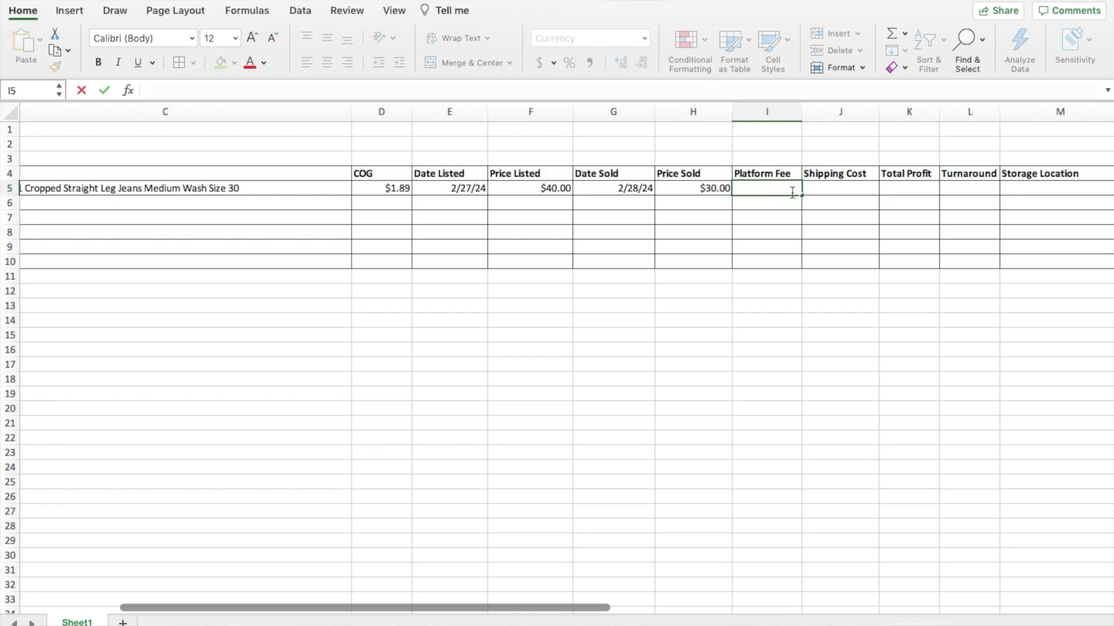
- Enter =IF(H5=0, "", H5*0.2) in I5 so the jeans' Platform Fee shows $6.00
{"action": "type", "text": "="}
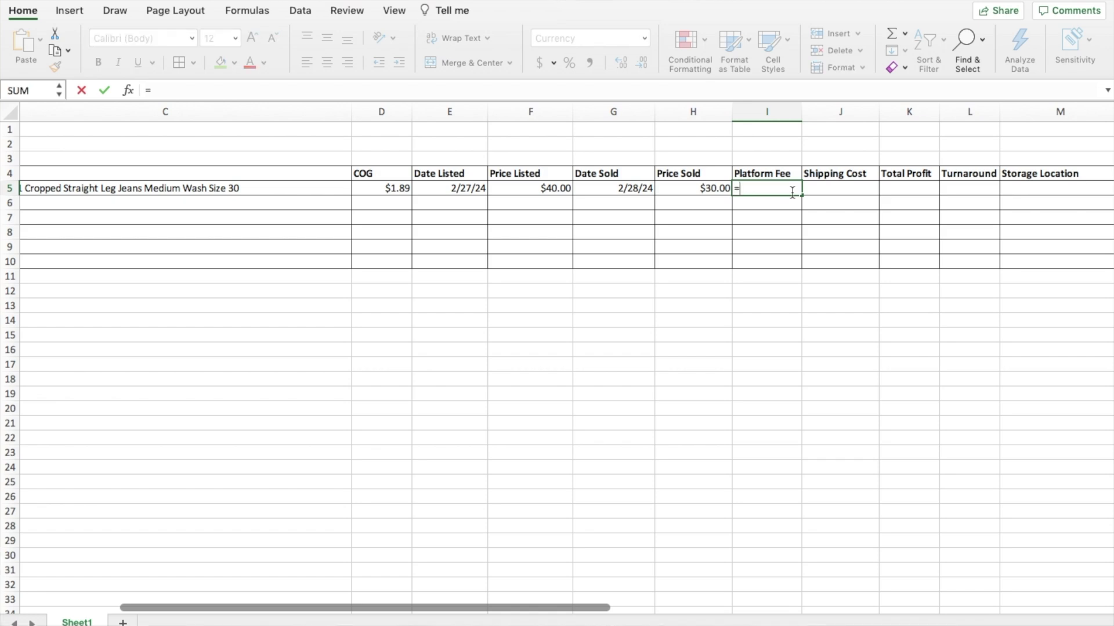
{"action": "type", "text": "IF"}
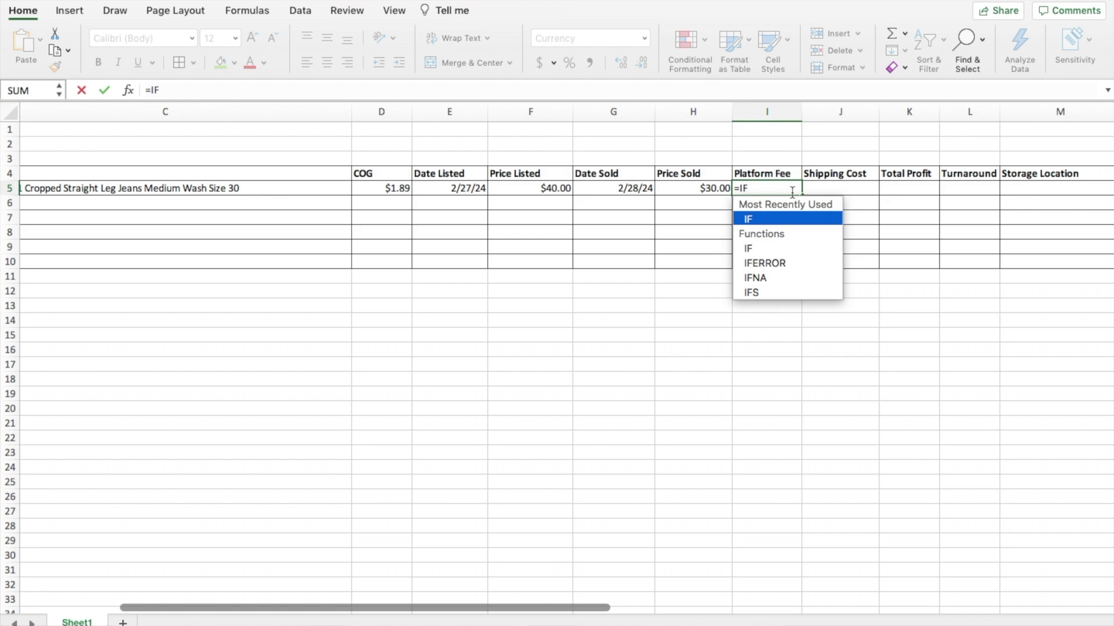
{"action": "type", "text": "("}
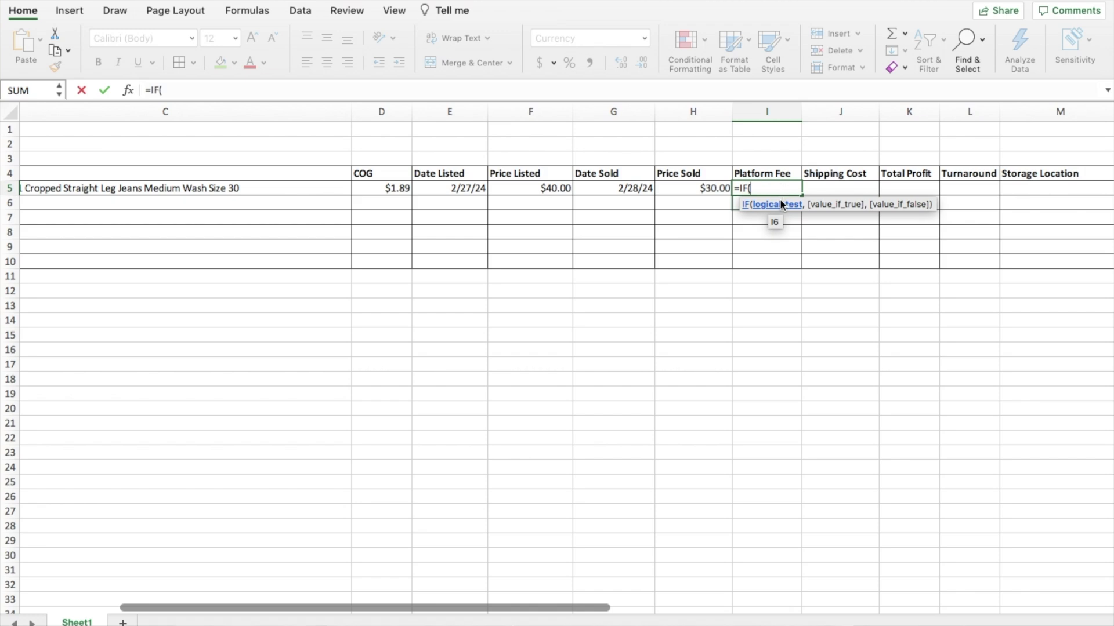
{"action": "left_click", "coordinate": [699, 187]}
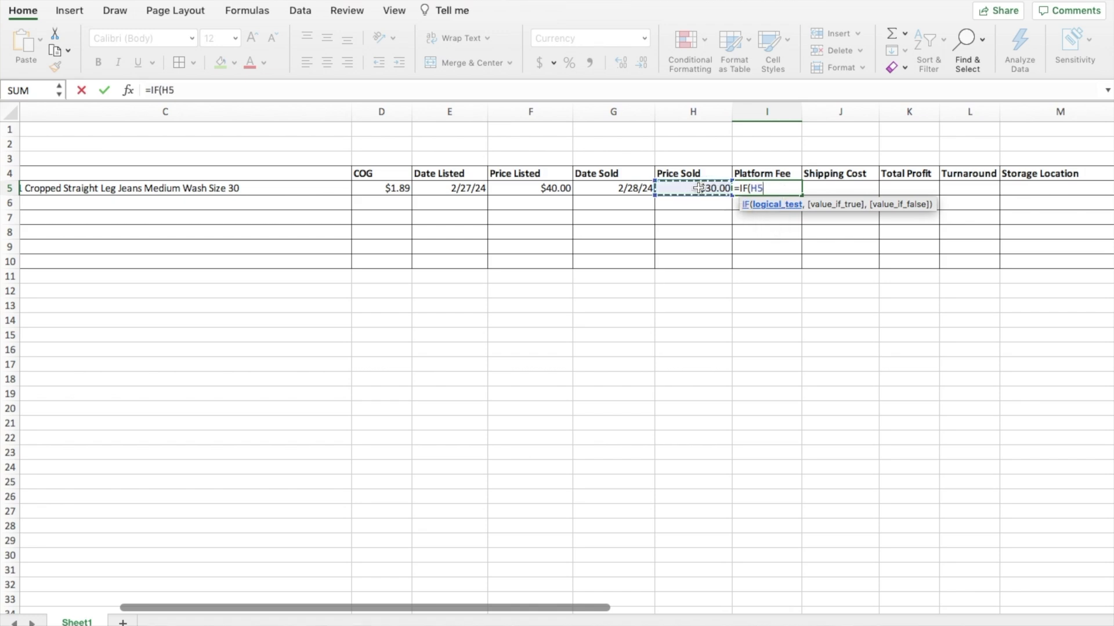
{"action": "type", "text": "=0,"}
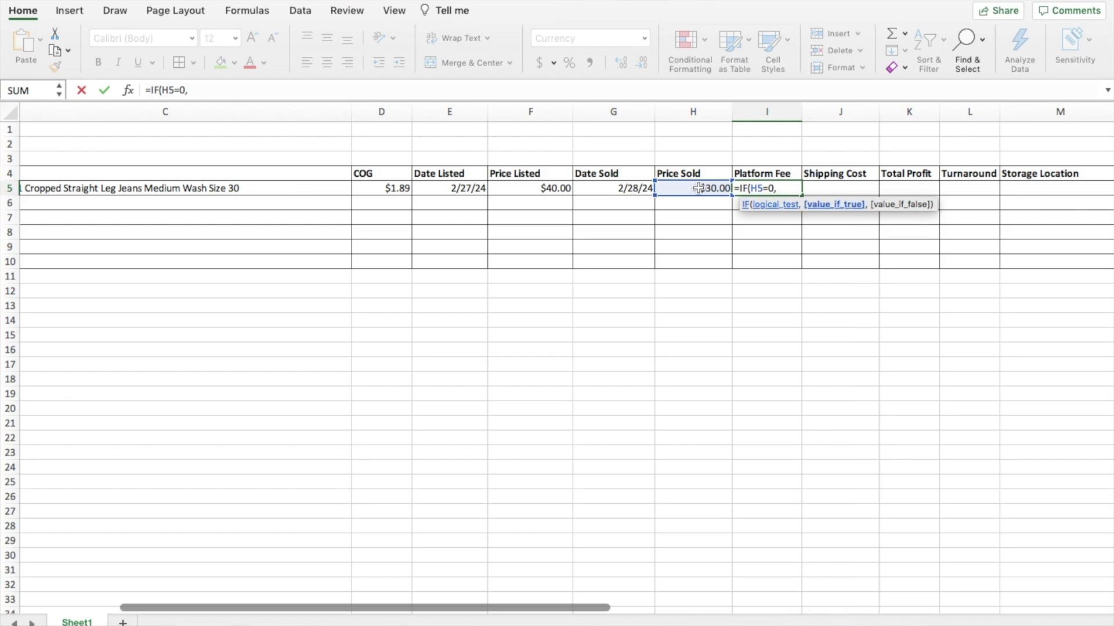
{"action": "type", "text": " \"\","}
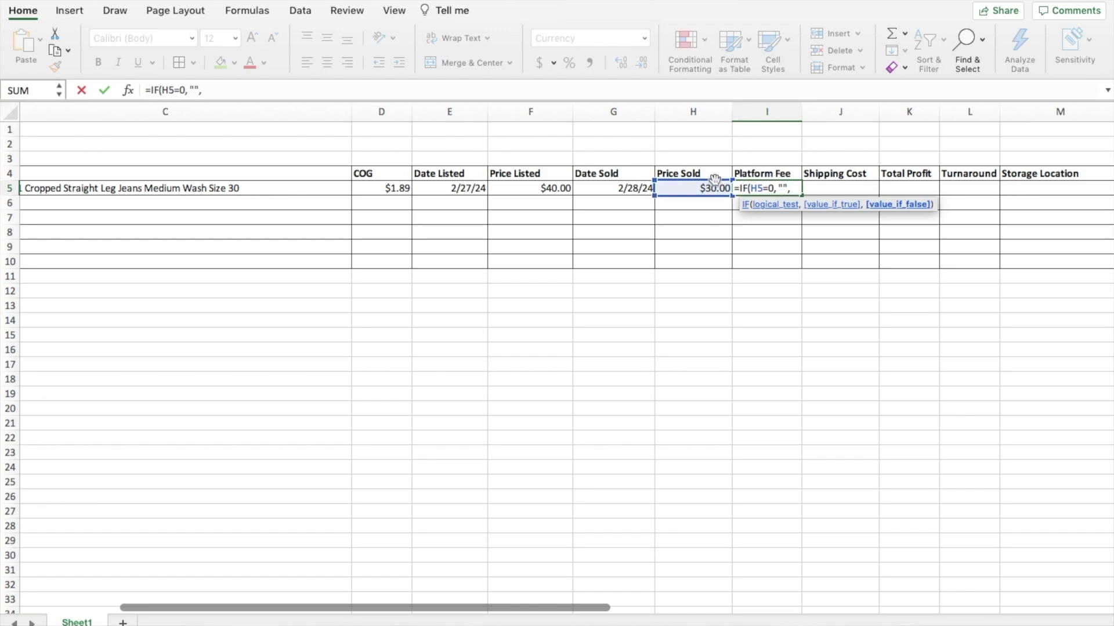
{"action": "left_click", "coordinate": [712, 187]}
{"action": "type", "text": "*"}
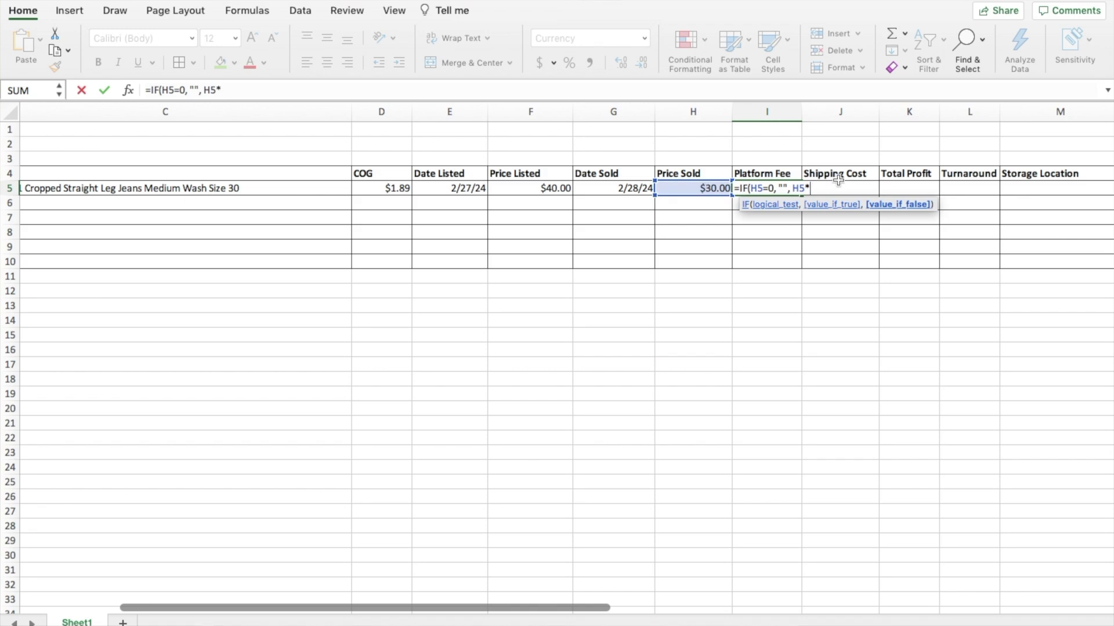
{"action": "type", "text": "0.2)"}
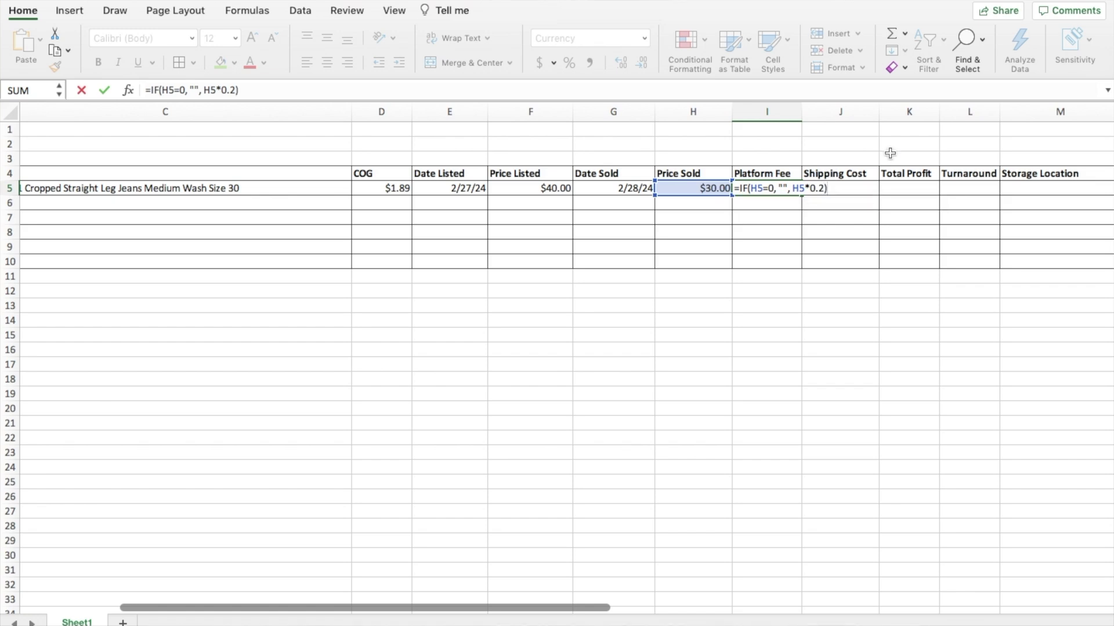
{"action": "key", "text": "Return"}
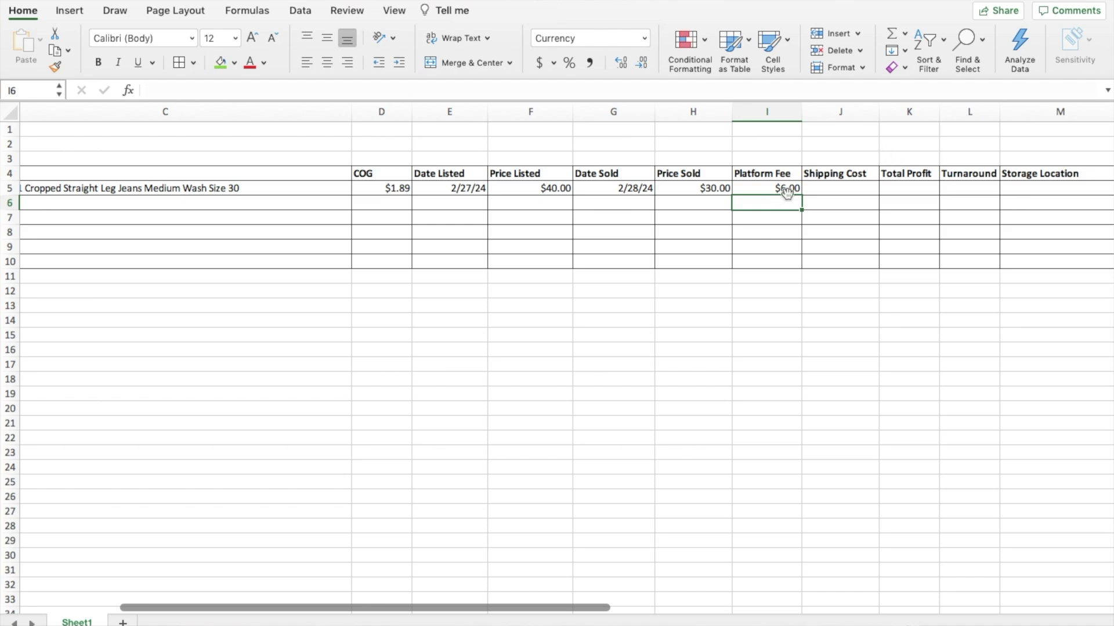
- Fill the I5 Platform Fee formula down to I10 and check the copied formulas
{"action": "left_click", "coordinate": [793, 189]}
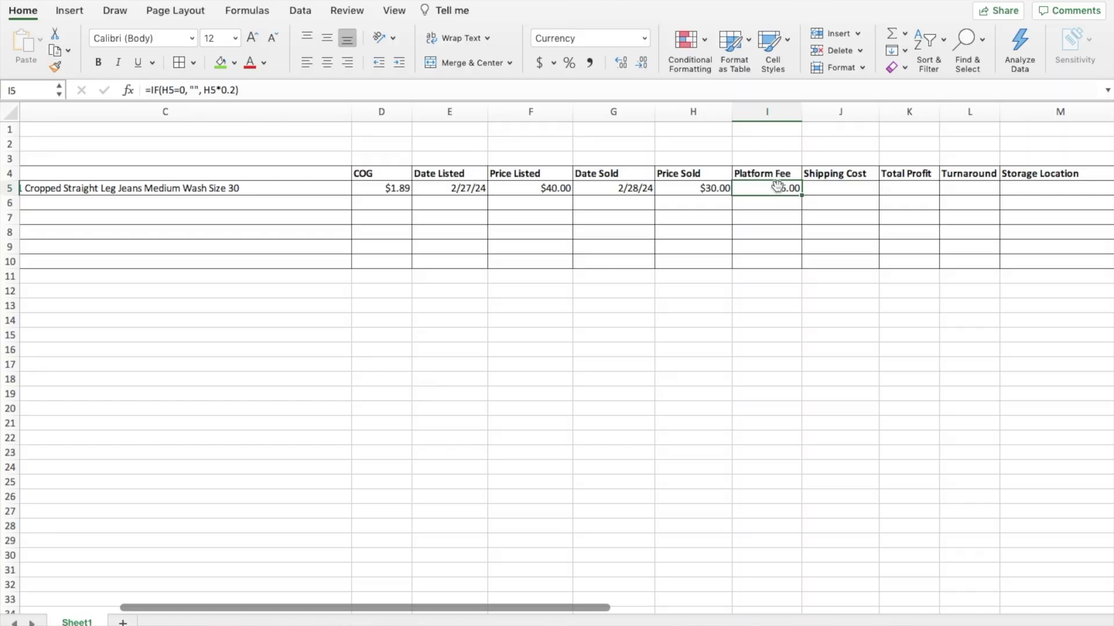
{"action": "left_click", "coordinate": [773, 215]}
{"action": "left_click", "coordinate": [771, 191]}
{"action": "left_click_drag", "start_coordinate": [802, 194], "coordinate": [787, 262]}
{"action": "left_click", "coordinate": [822, 303]}
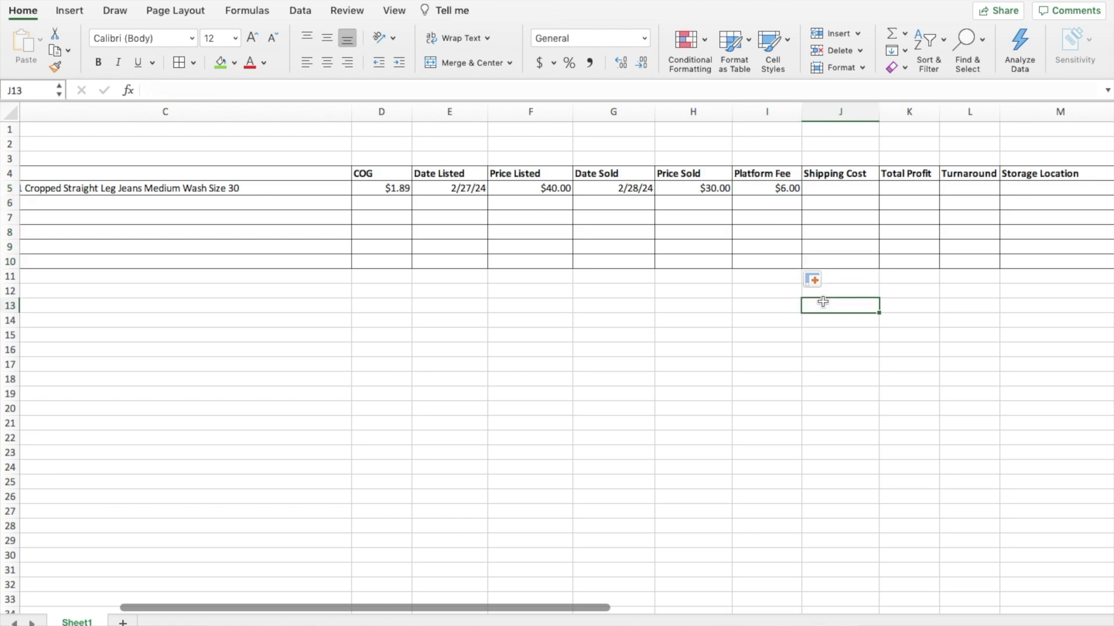
{"action": "left_click", "coordinate": [783, 203]}
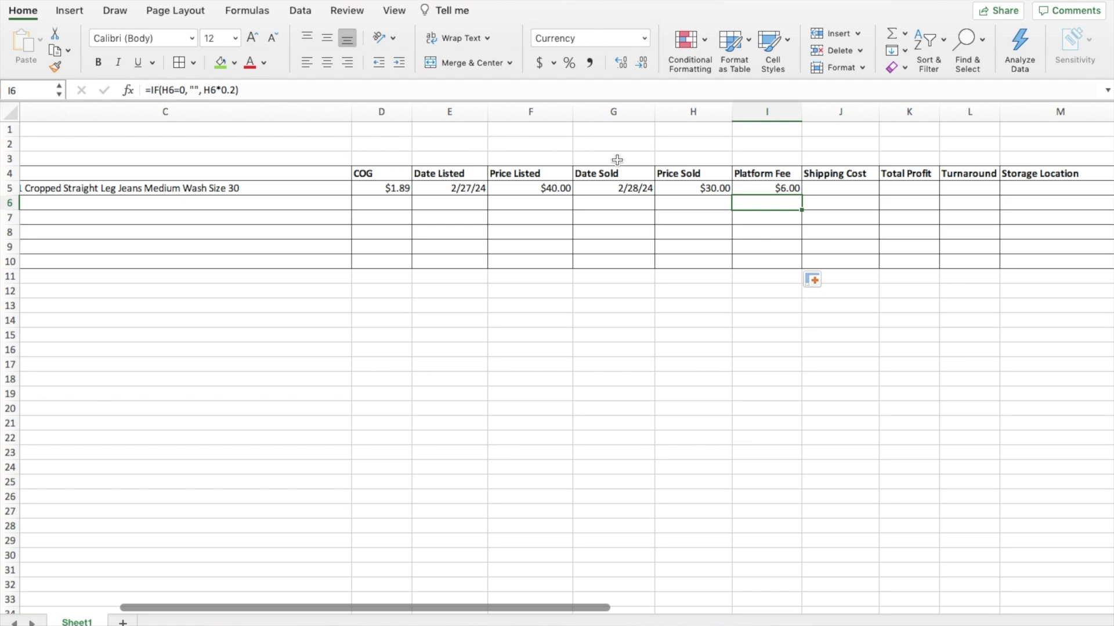
{"action": "key", "text": "Down"}
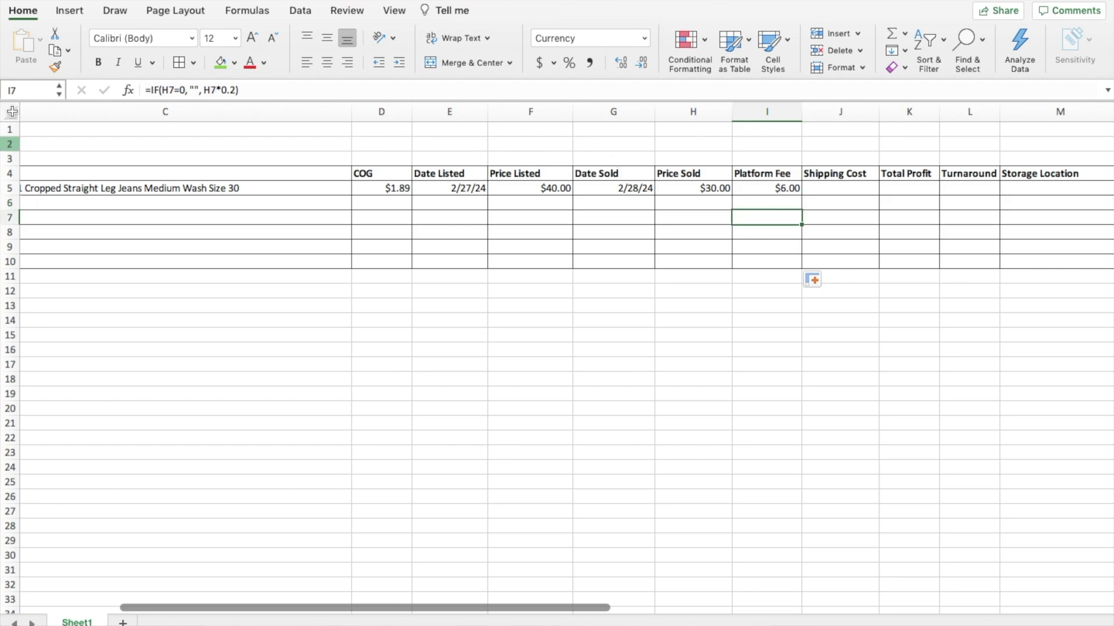
{"action": "key", "text": "Down"}
{"action": "key", "text": "Down"}
{"action": "key", "text": "Down"}
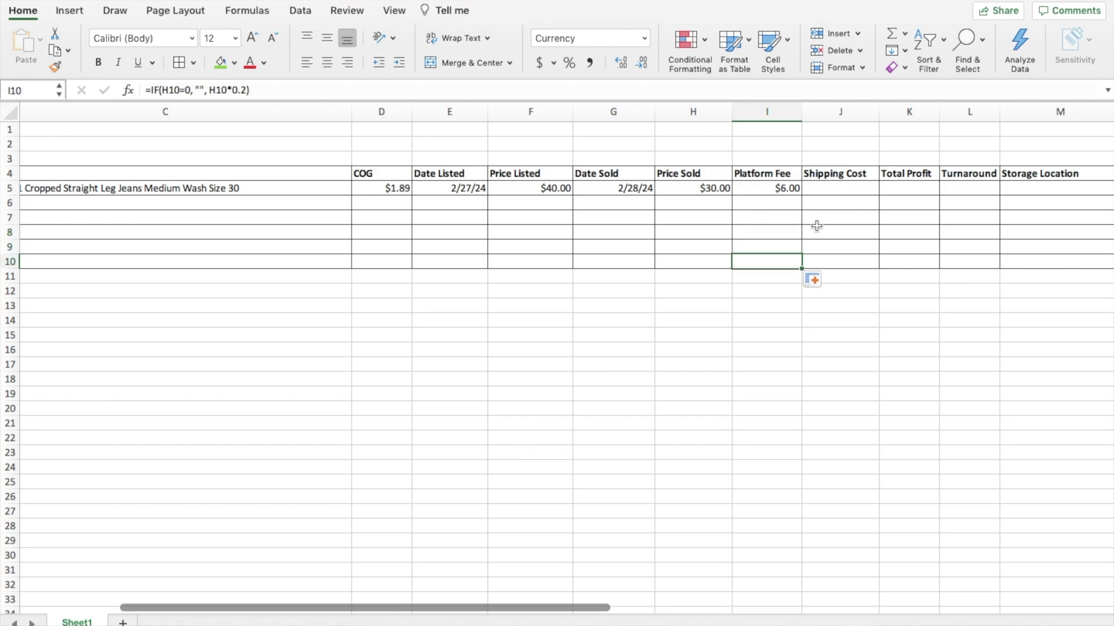
{"action": "scroll", "coordinate": [809, 219], "scroll_direction": "right", "scroll_amount": 1}
{"action": "left_click", "coordinate": [824, 190]}
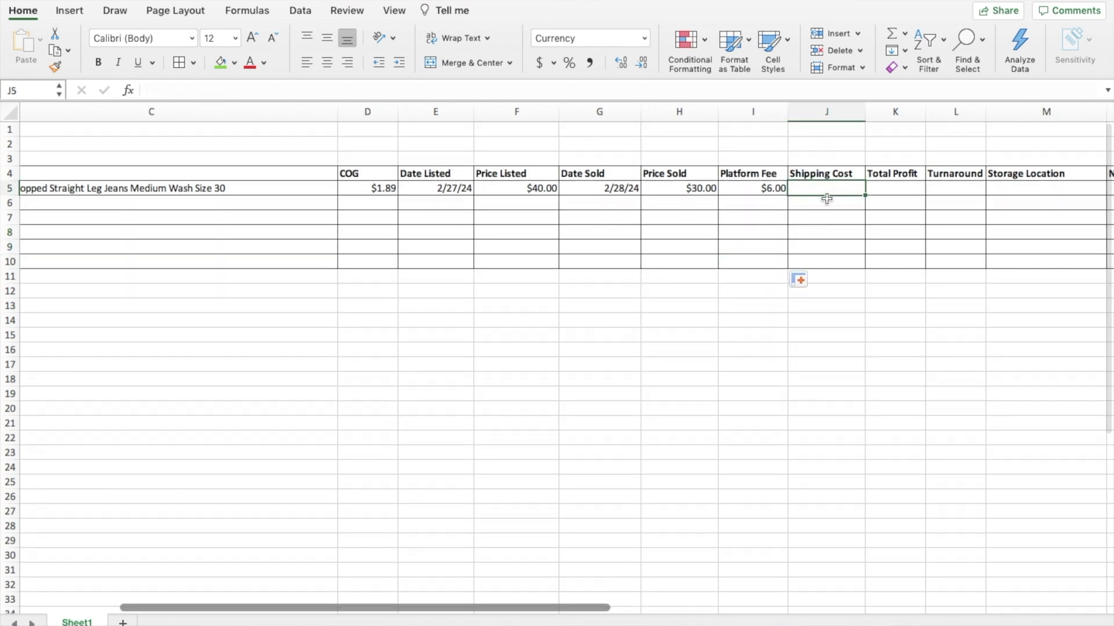
- Scroll right to the Total Profit column and begin an =IF( formula in K5
{"action": "scroll", "coordinate": [852, 231], "scroll_direction": "right", "scroll_amount": 5}
{"action": "scroll", "coordinate": [853, 231], "scroll_direction": "right", "scroll_amount": 2}
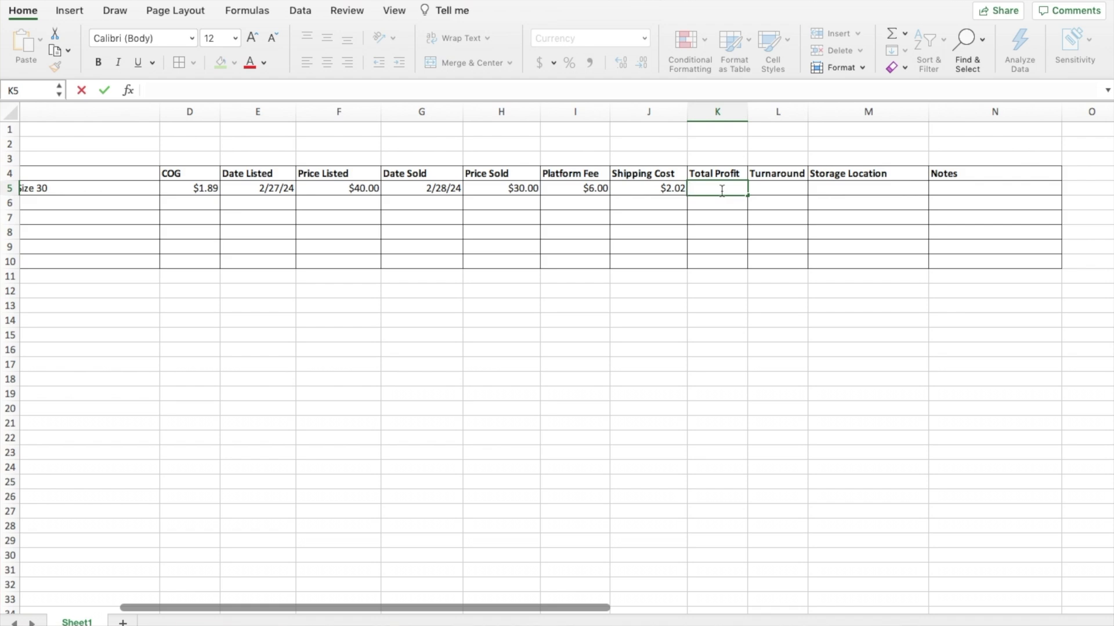
{"action": "type", "text": "=IF("}
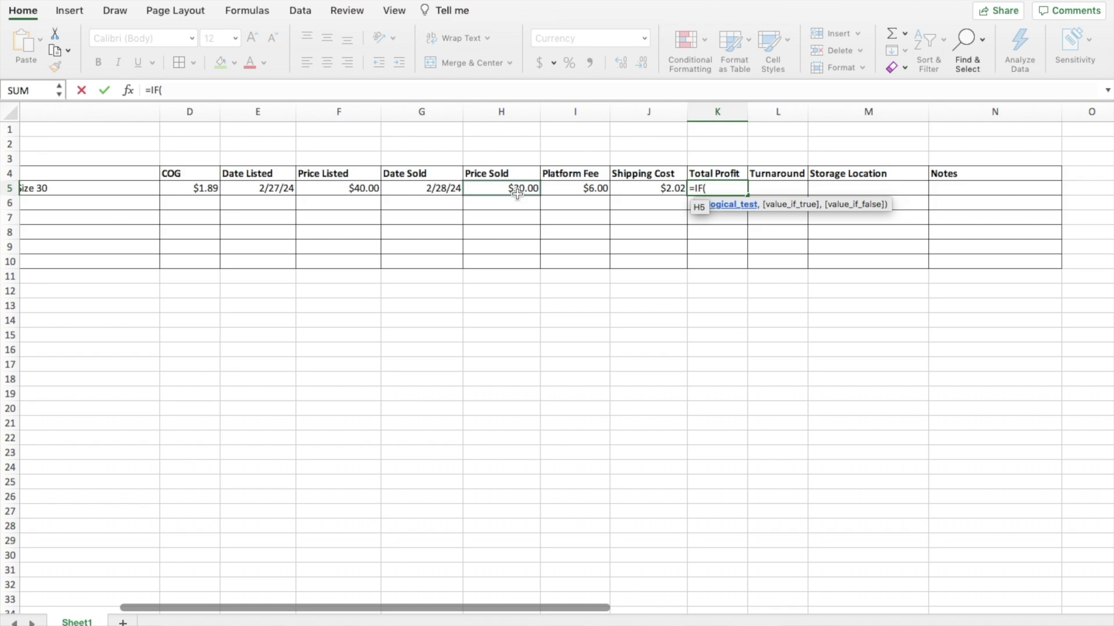
- Complete K5's Total Profit formula =IF(H5=0, "", H5-D5-I5-J5), giving $20.09
{"action": "left_click", "coordinate": [517, 193]}
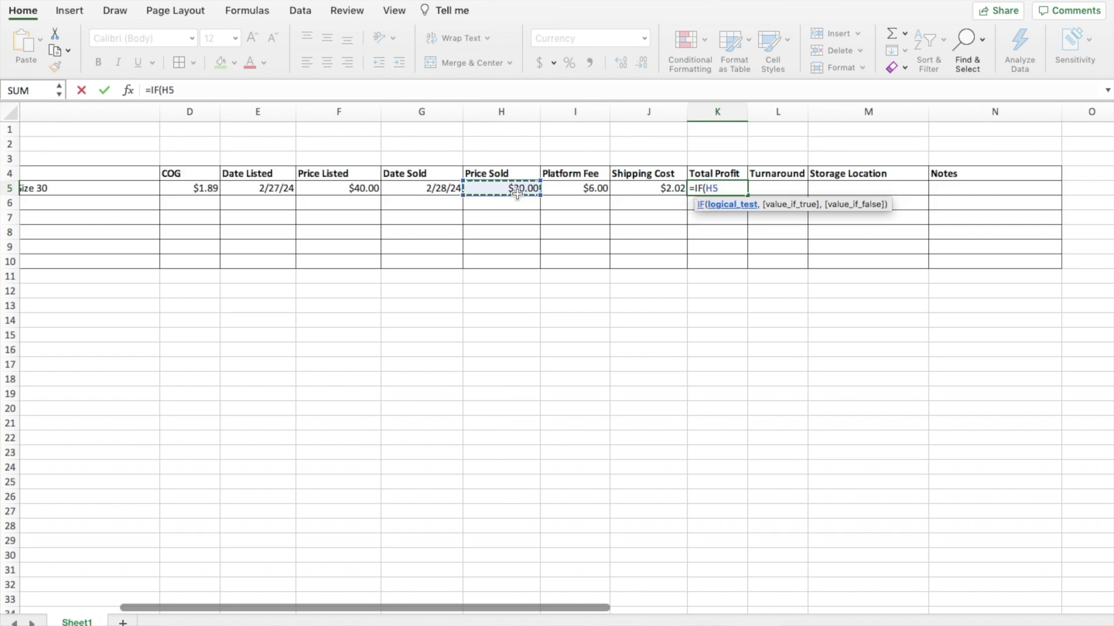
{"action": "type", "text": "=0,"}
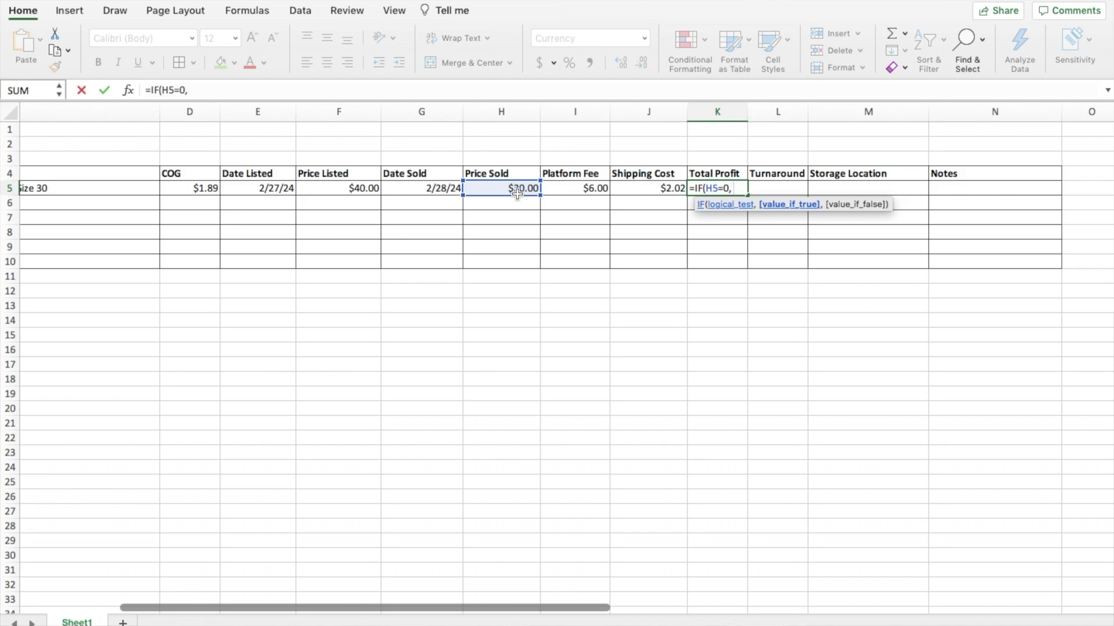
{"action": "type", "text": " \"\","}
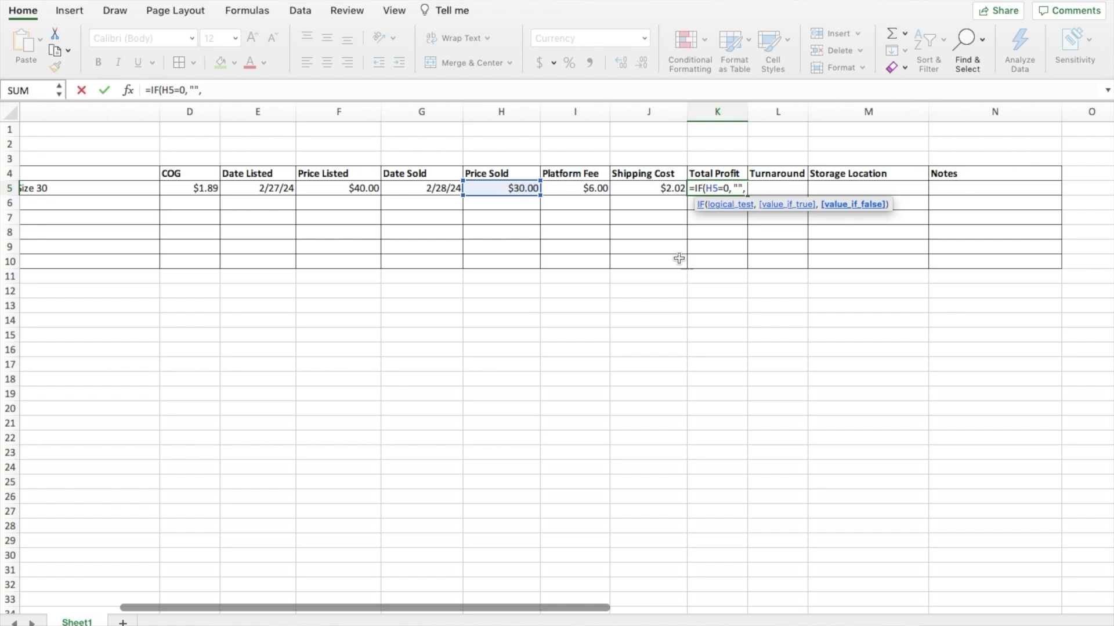
{"action": "left_click", "coordinate": [499, 190]}
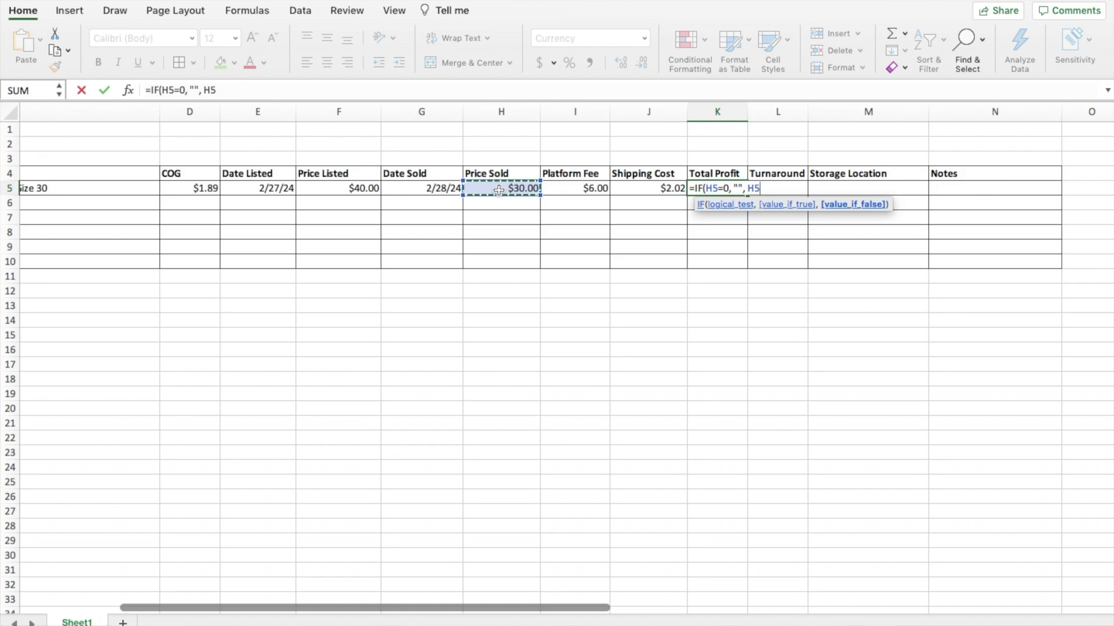
{"action": "type", "text": "-"}
{"action": "left_click", "coordinate": [200, 190]}
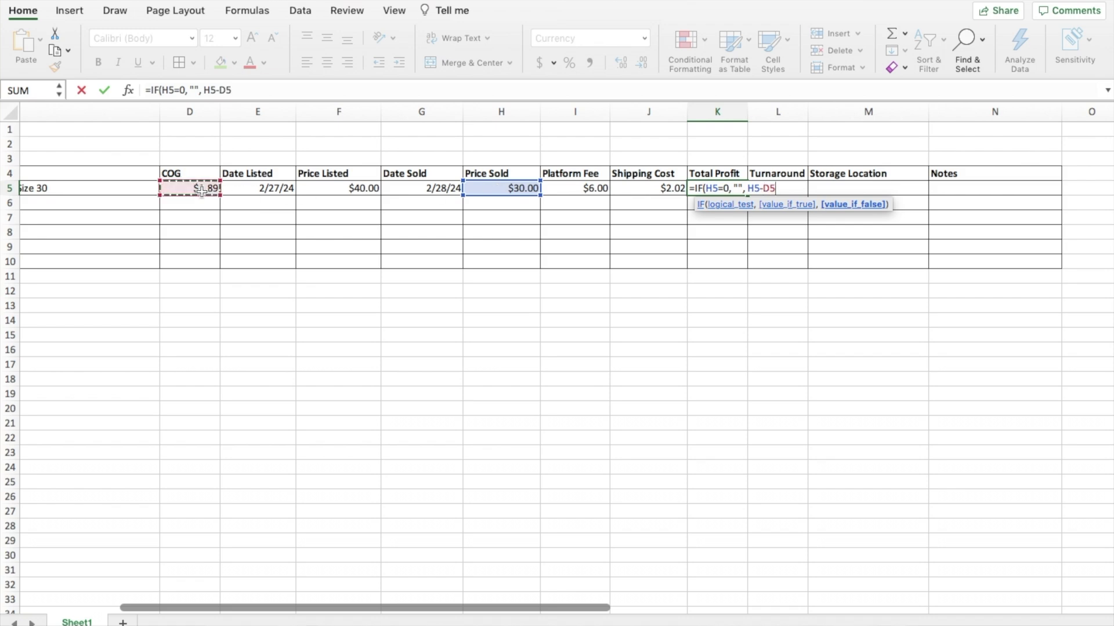
{"action": "type", "text": "-"}
{"action": "left_click", "coordinate": [588, 189]}
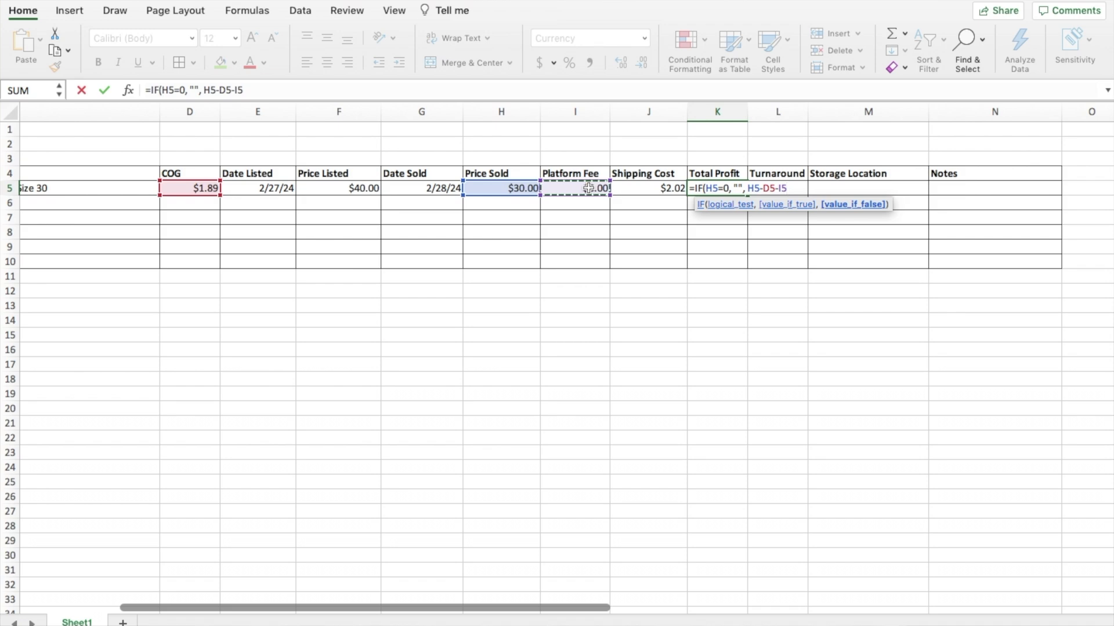
{"action": "type", "text": "-"}
{"action": "left_click", "coordinate": [628, 187]}
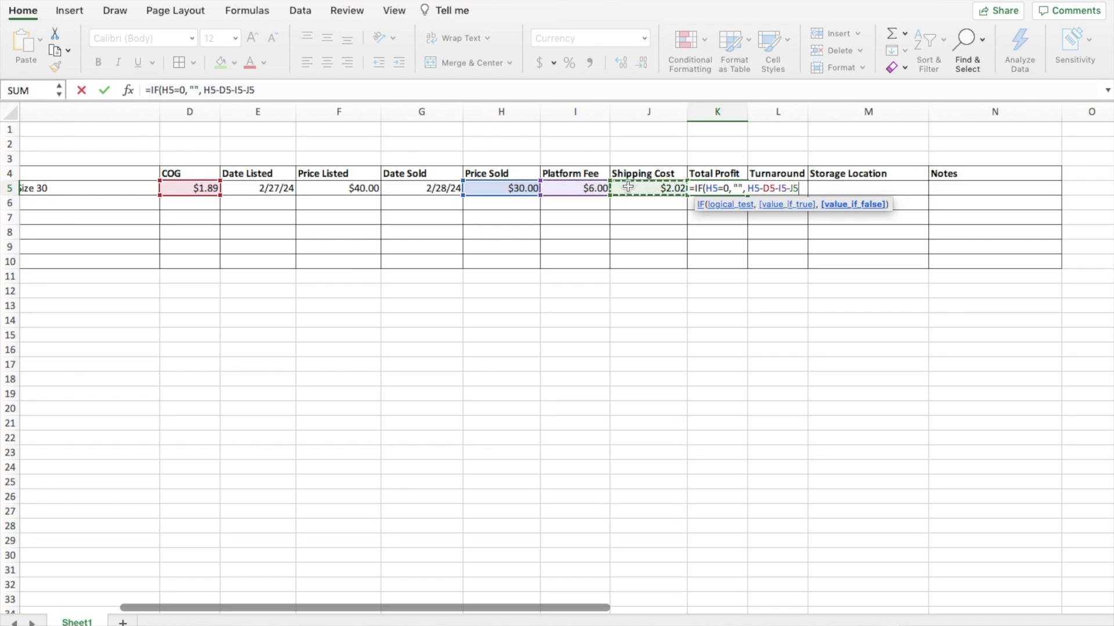
{"action": "type", "text": ")"}
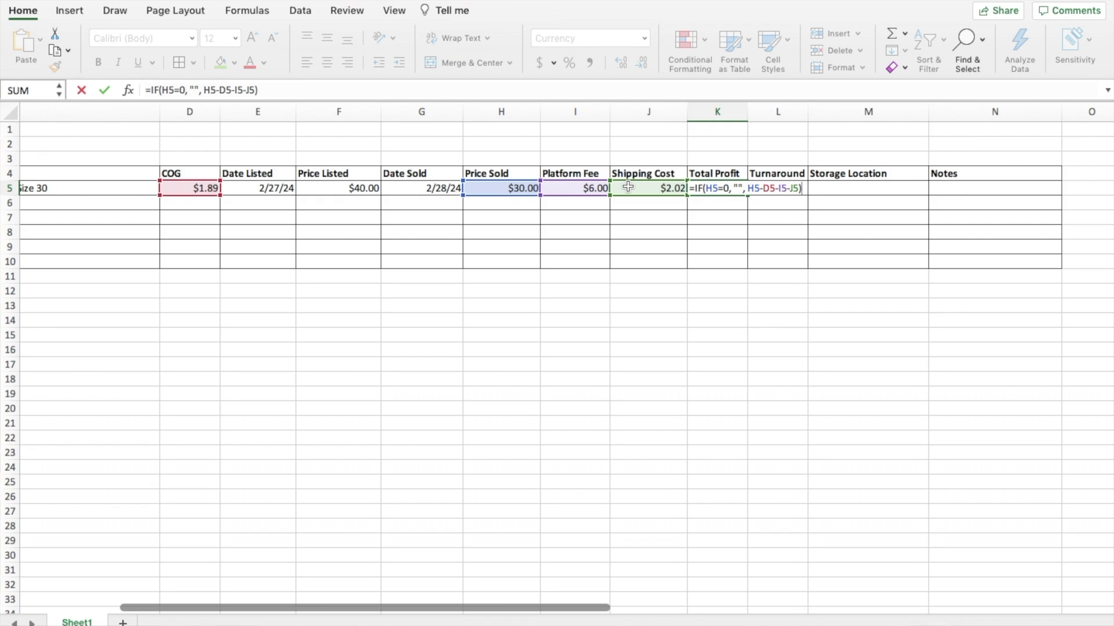
{"action": "key", "text": "Return"}
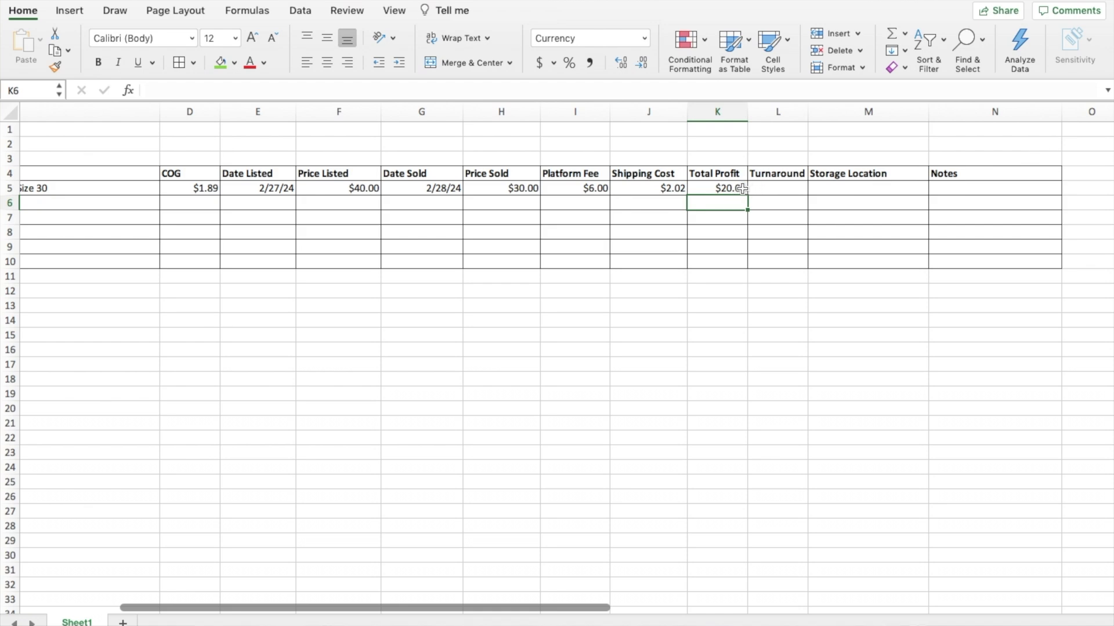
- Fill the Total Profit formula from K5 down to K10
{"action": "left_click", "coordinate": [743, 188]}
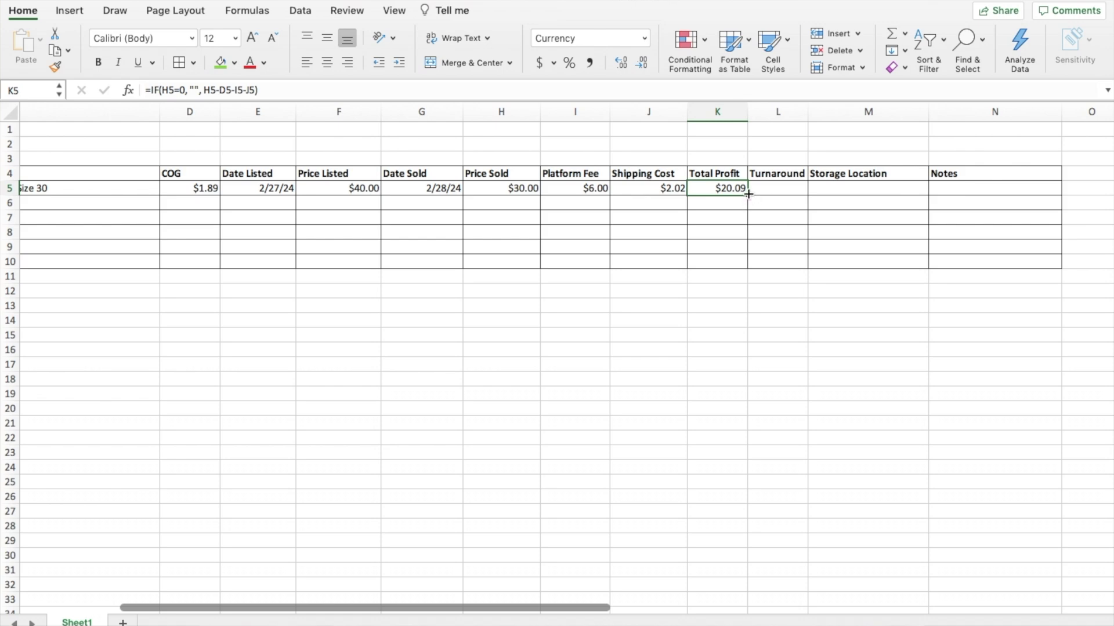
{"action": "left_click_drag", "start_coordinate": [750, 197], "coordinate": [730, 265]}
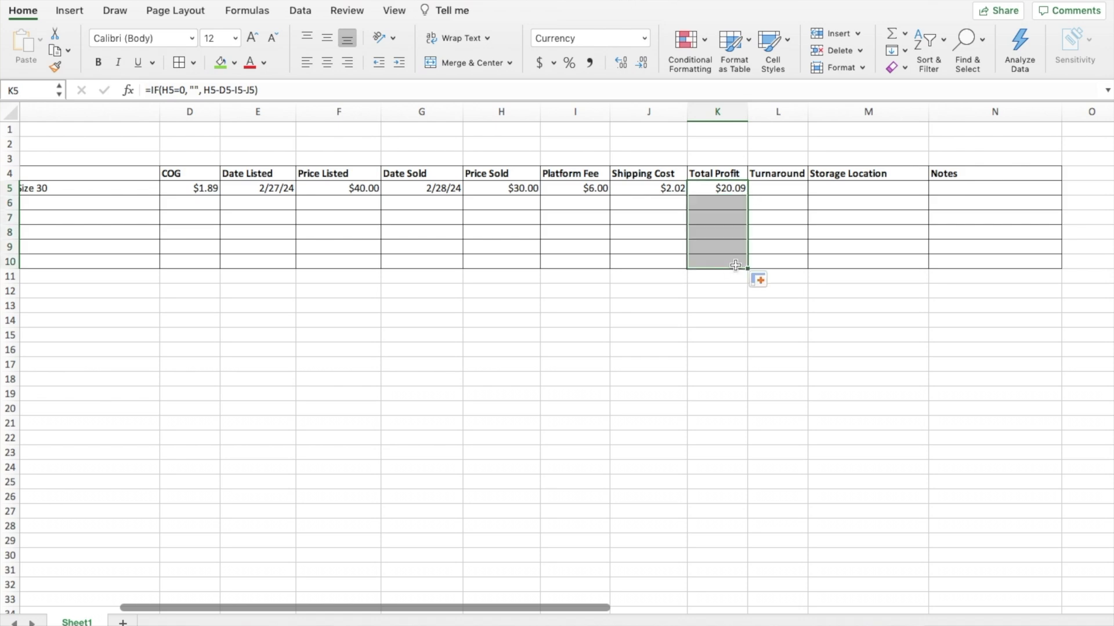
{"action": "left_click", "coordinate": [714, 310]}
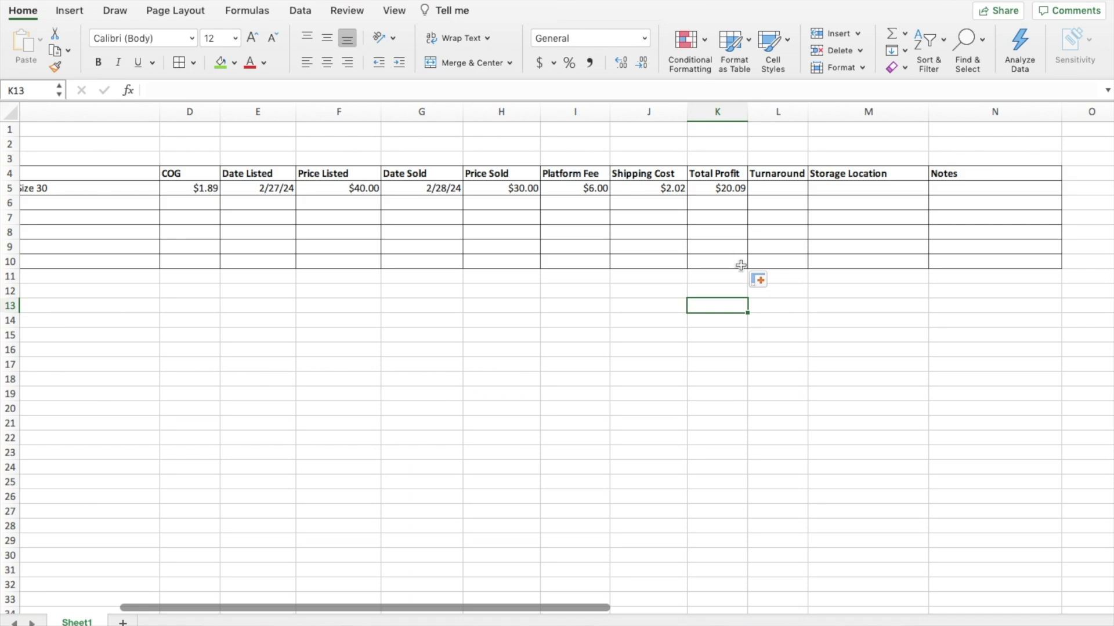
{"action": "left_click", "coordinate": [770, 195]}
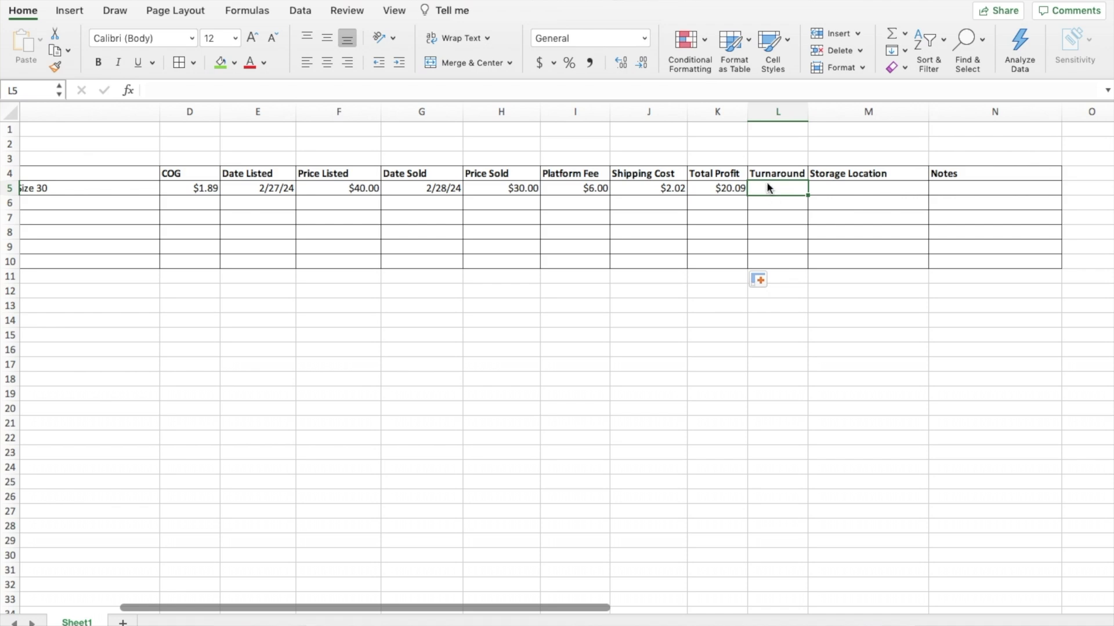
- Enter =IF(H5=0, "", G5-E5) in L5 so the jeans' Turnaround shows 1 day
{"action": "double_click", "coordinate": [767, 186]}
{"action": "double_click", "coordinate": [775, 188]}
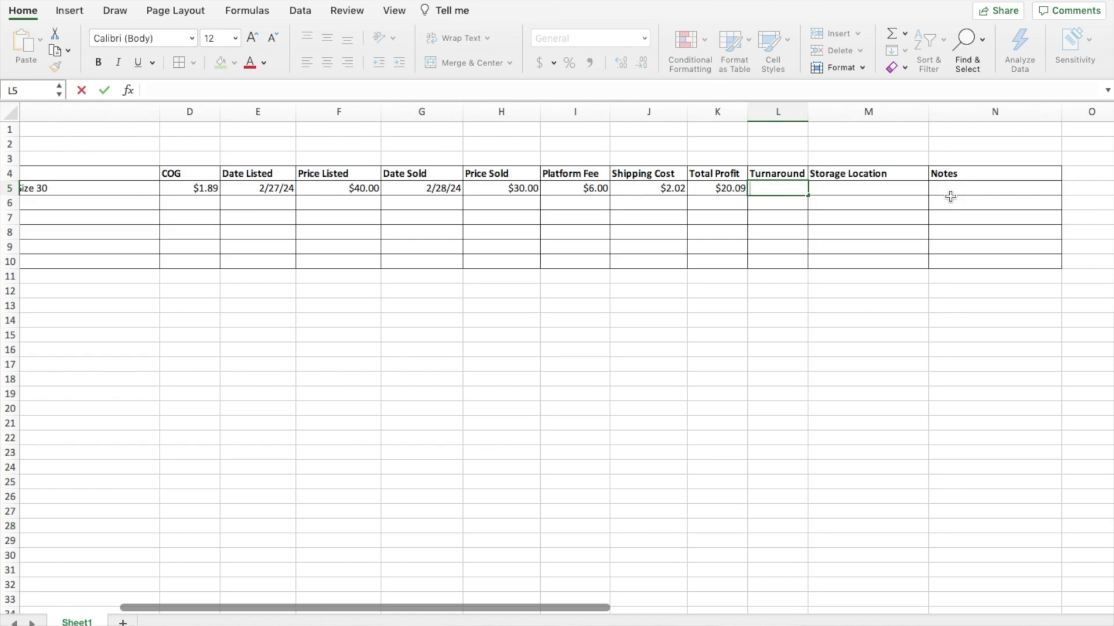
{"action": "type", "text": "="}
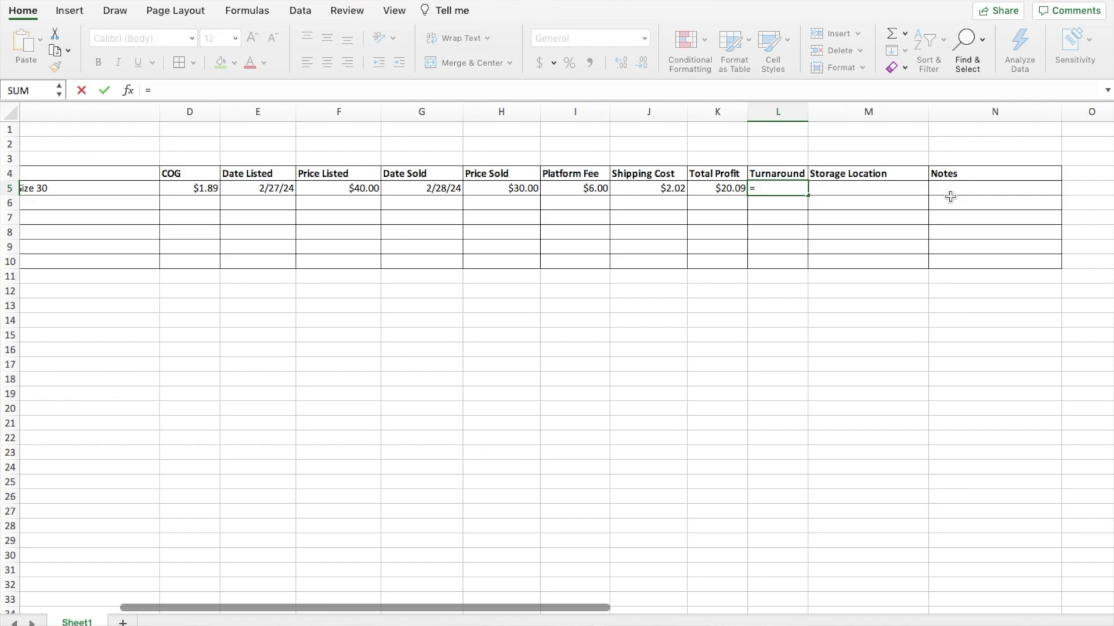
{"action": "type", "text": "IF"}
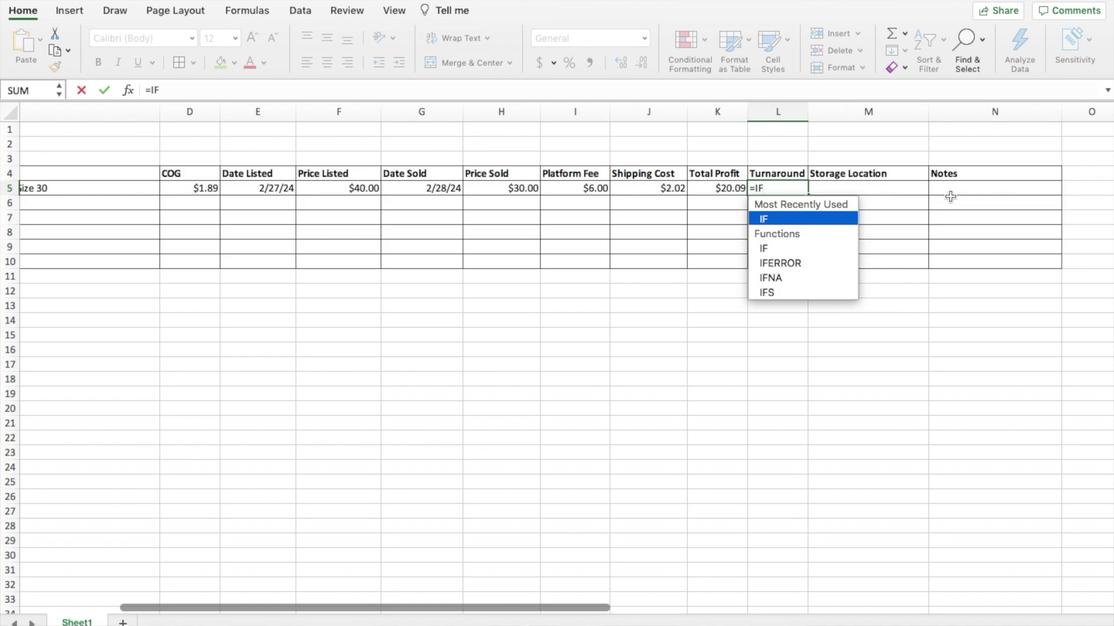
{"action": "type", "text": "("}
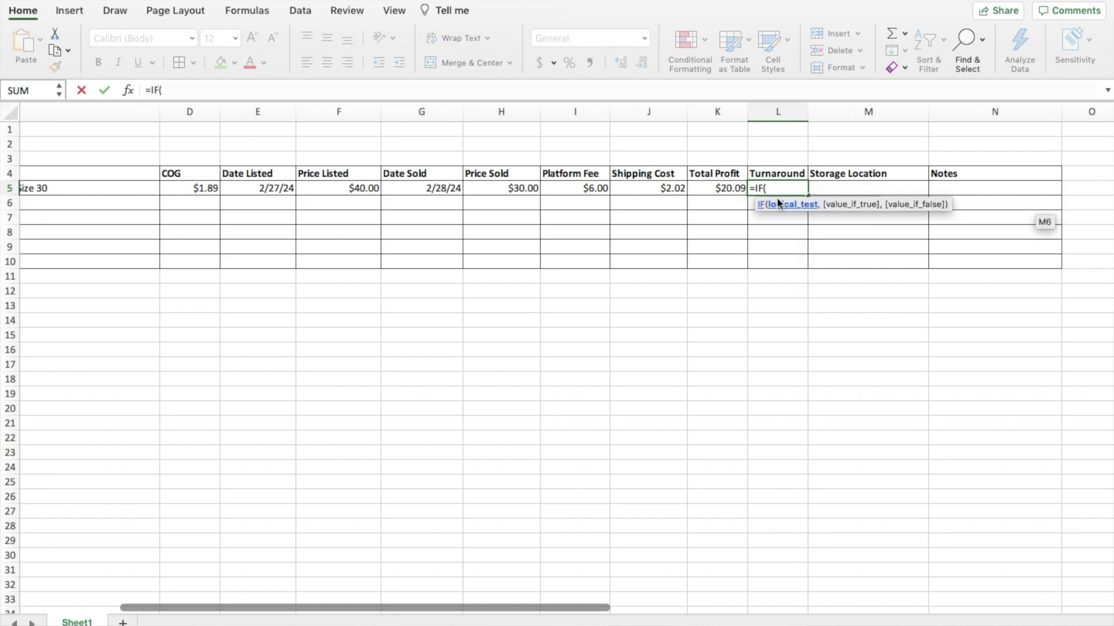
{"action": "left_click", "coordinate": [486, 188]}
{"action": "type", "text": "=0"}
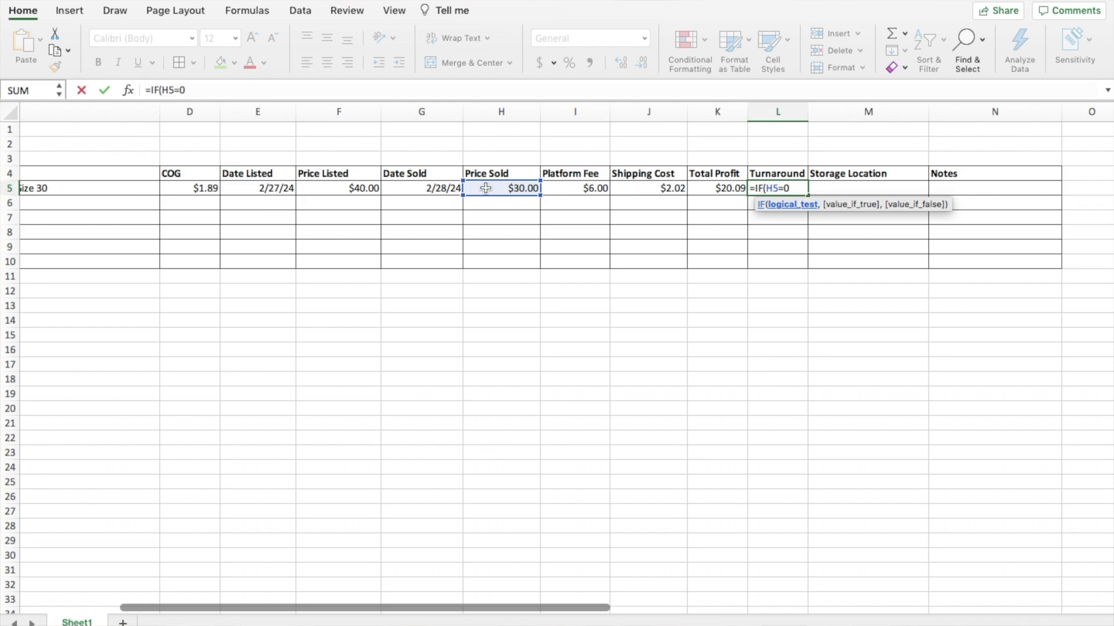
{"action": "type", "text": ","}
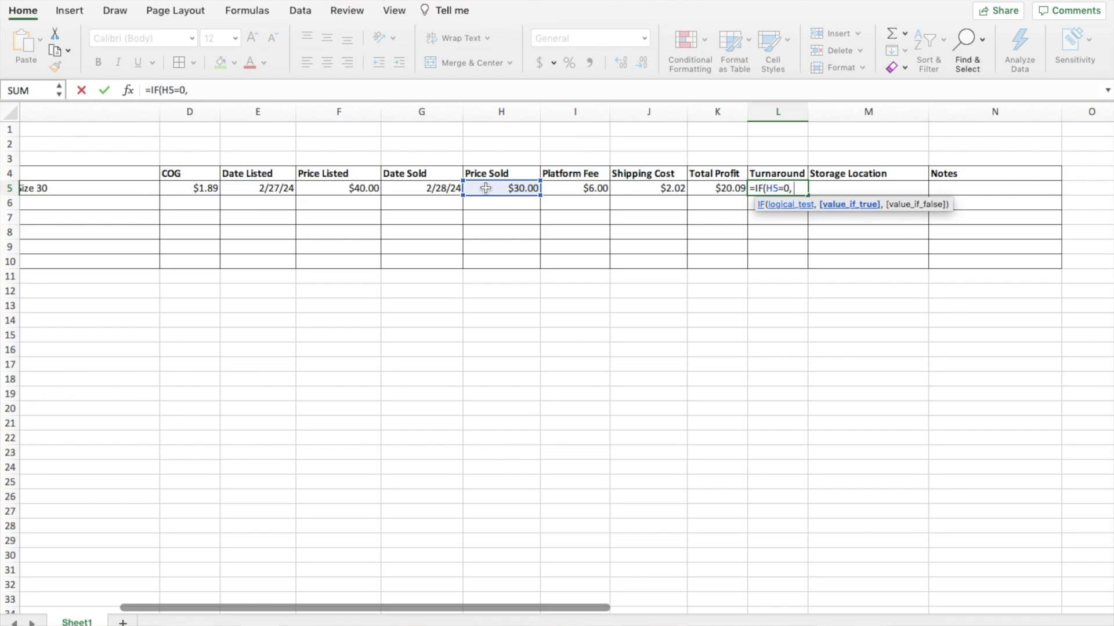
{"action": "type", "text": " \"\","}
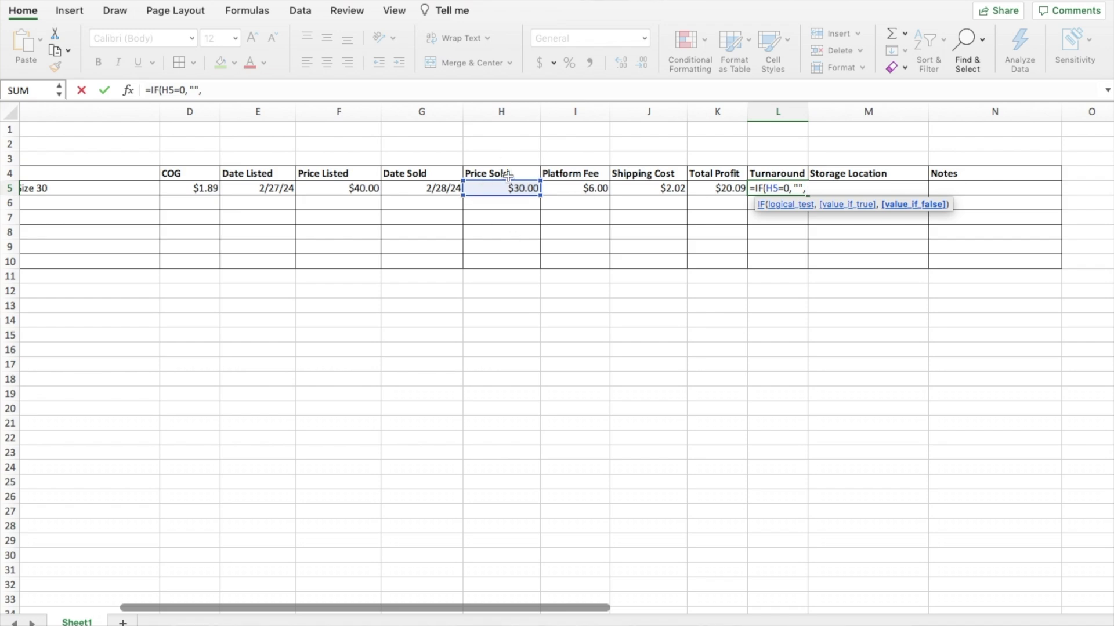
{"action": "left_click", "coordinate": [407, 192]}
{"action": "type", "text": "-"}
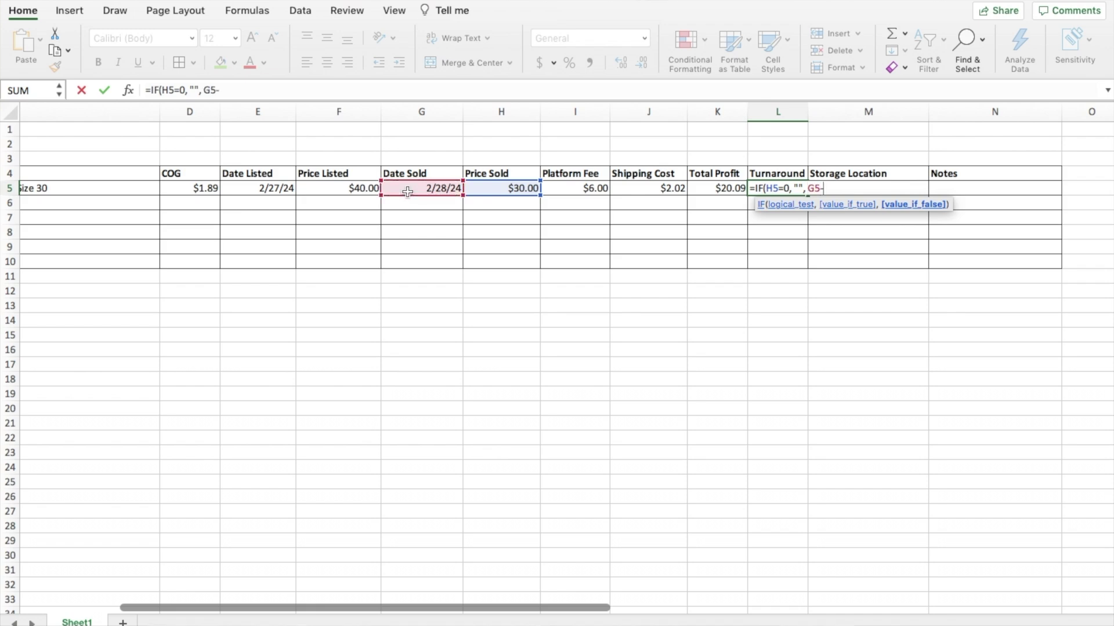
{"action": "left_click", "coordinate": [272, 187]}
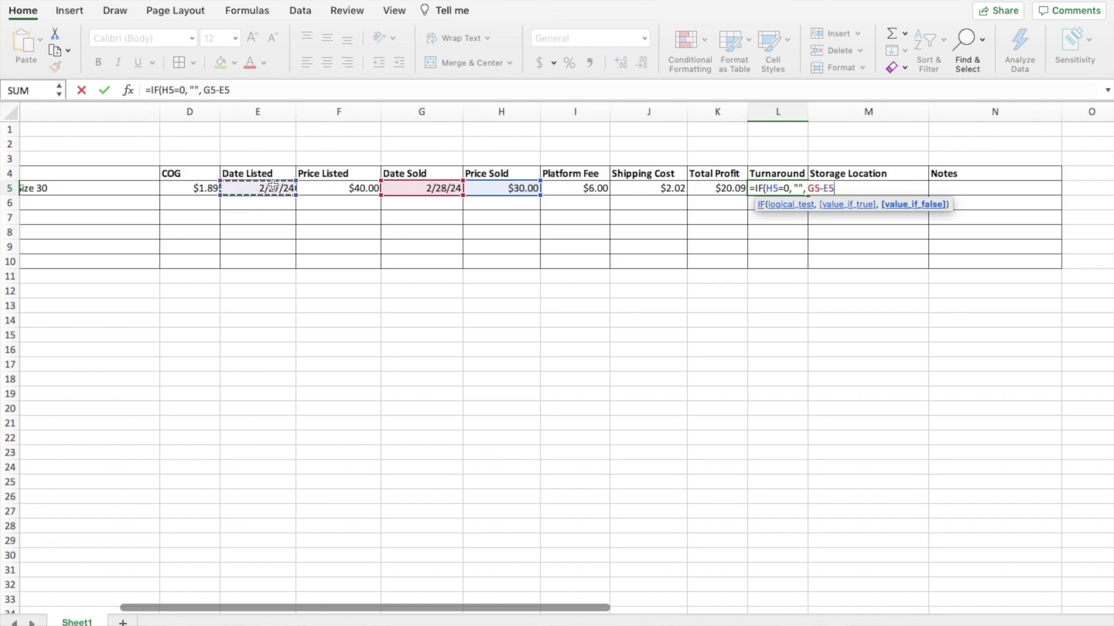
{"action": "type", "text": ")"}
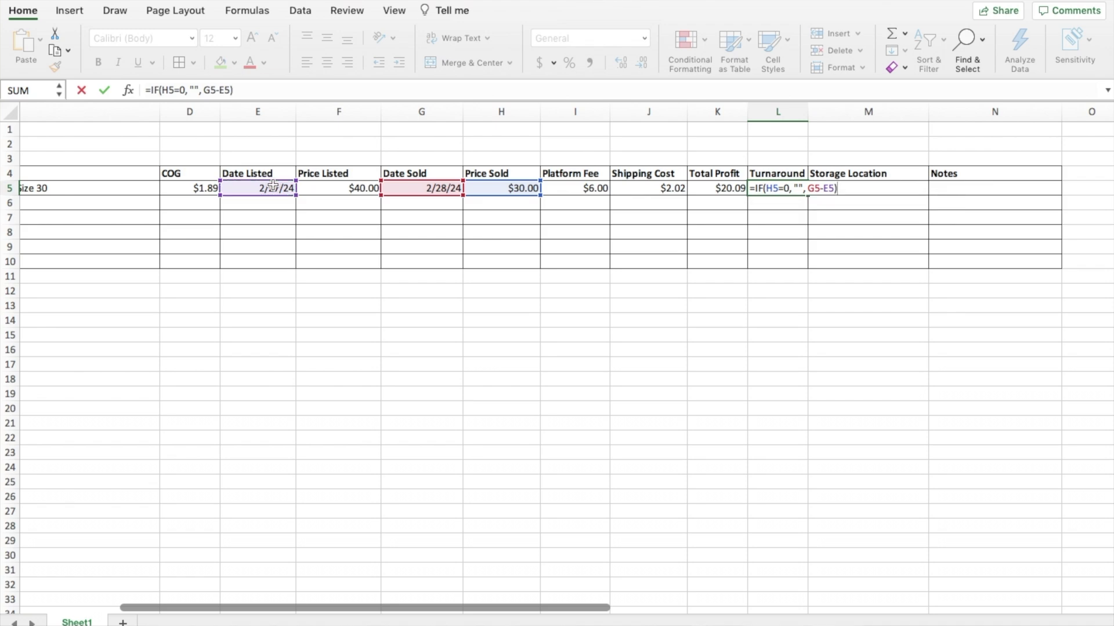
{"action": "key", "text": "Return"}
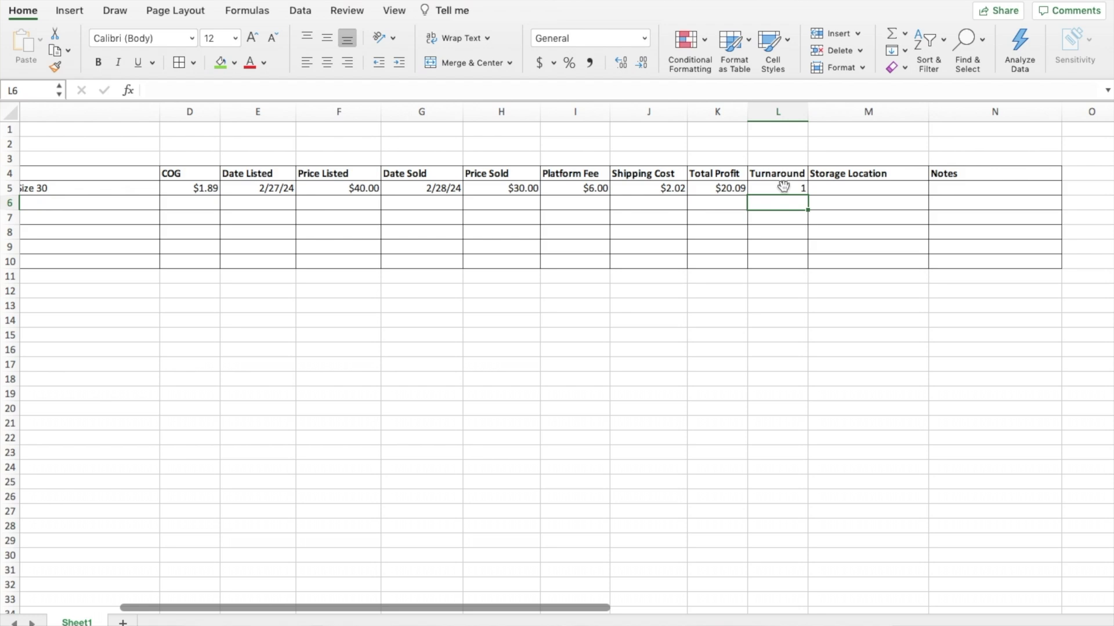
- Fill the Turnaround formula from L5 down to L10
{"action": "left_click", "coordinate": [783, 186]}
{"action": "left_click_drag", "start_coordinate": [807, 195], "coordinate": [807, 265]}
{"action": "left_click", "coordinate": [864, 322]}
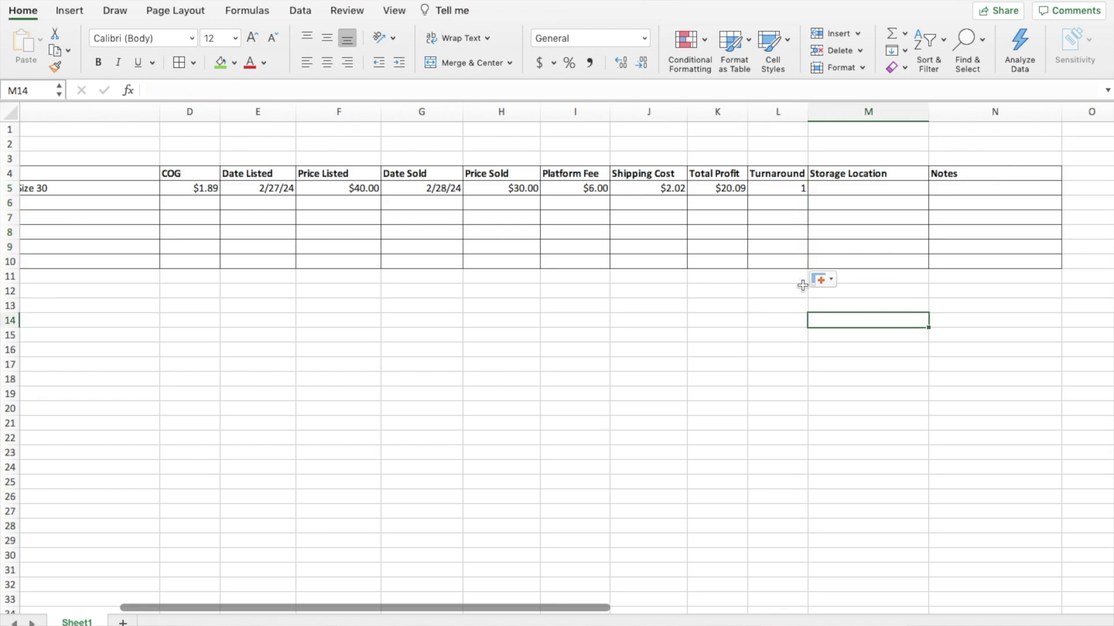
- Enter B-13 as the jeans' Storage Location in M5, then scroll back left
{"action": "left_click", "coordinate": [860, 186]}
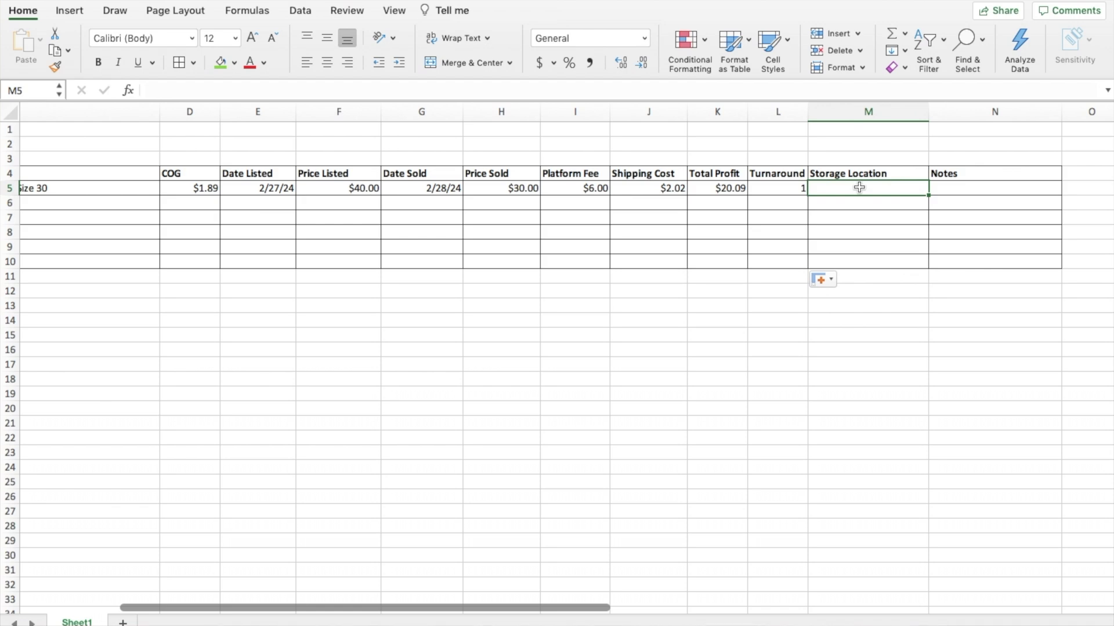
{"action": "type", "text": "B-"}
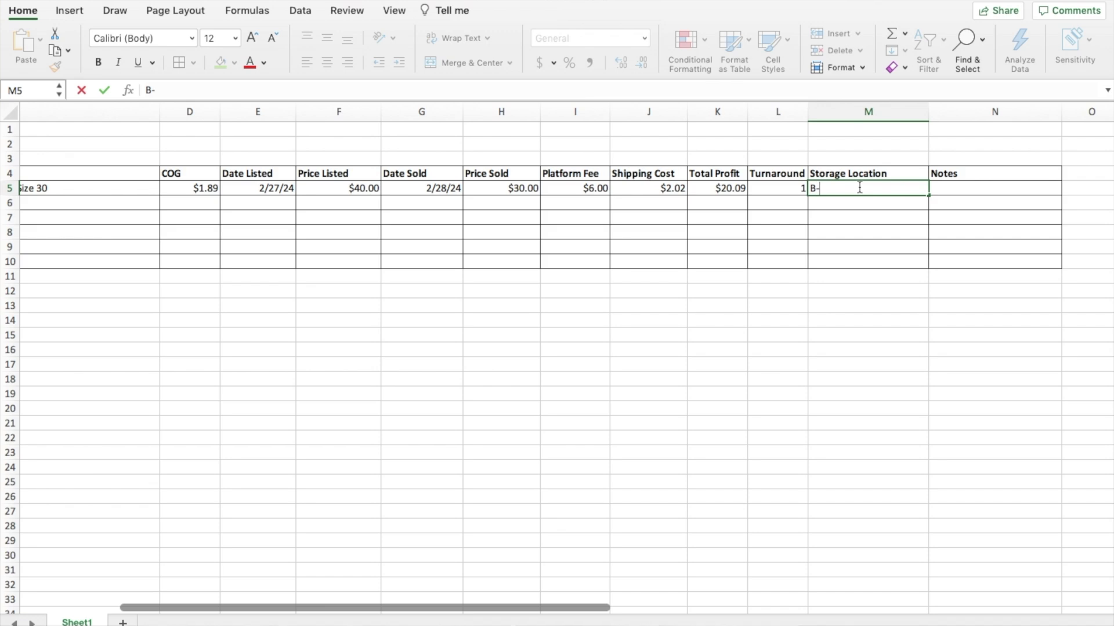
{"action": "type", "text": "13"}
{"action": "key", "text": "Return"}
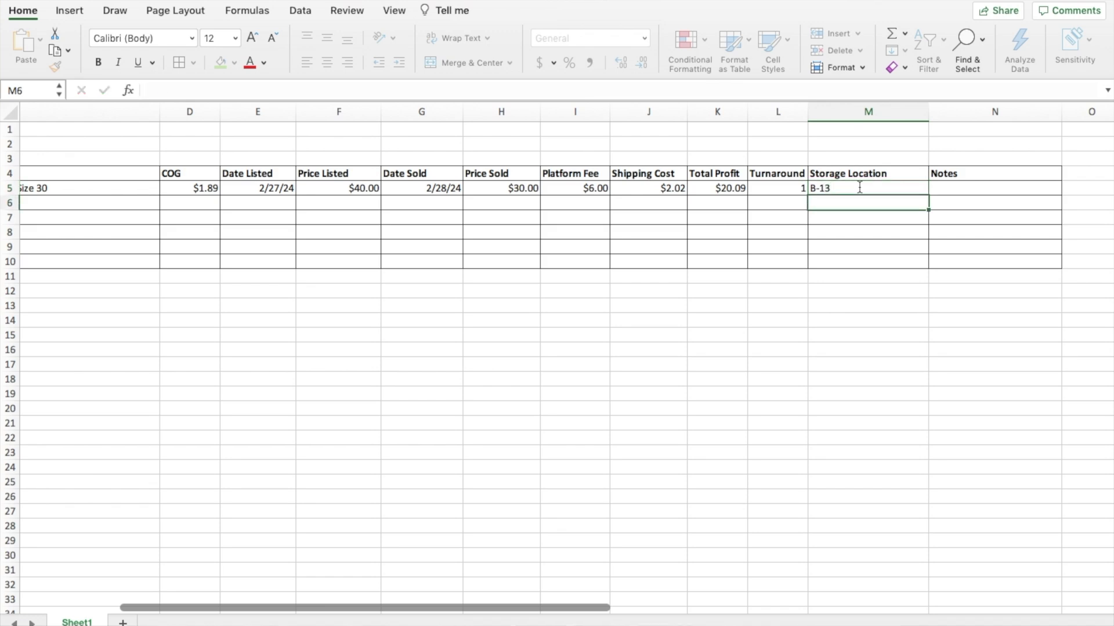
{"action": "left_click", "coordinate": [855, 317]}
{"action": "scroll", "coordinate": [648, 390], "scroll_direction": "left", "scroll_amount": 5}
{"action": "left_click", "coordinate": [649, 390]}
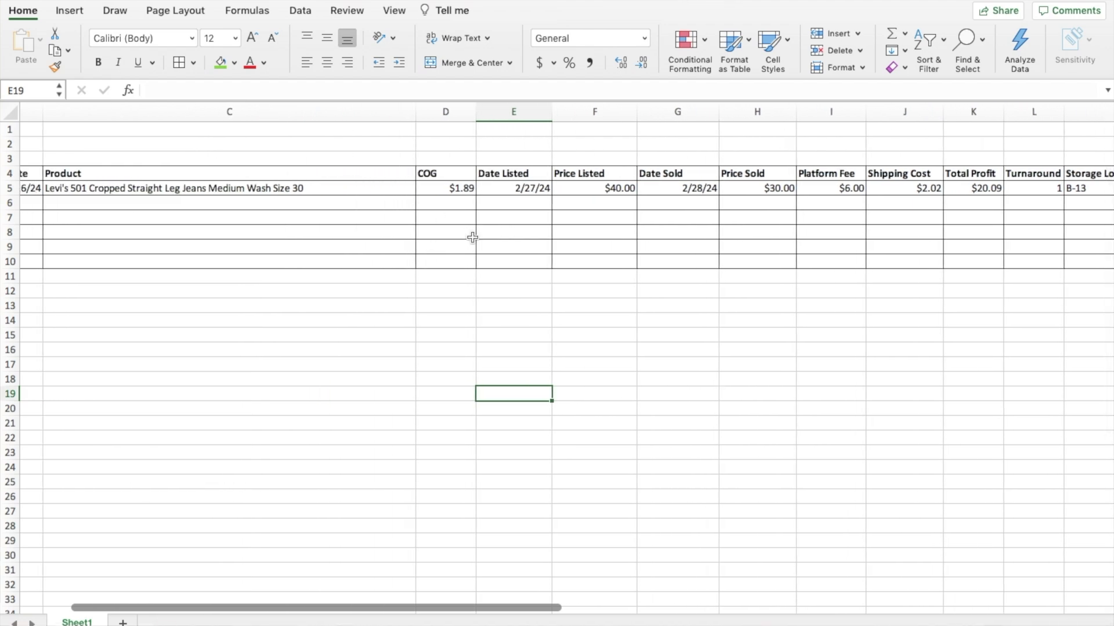
{"action": "scroll", "coordinate": [472, 237], "scroll_direction": "left", "scroll_amount": 2}
- Enter purchase date 1/14/24 in B6 and product 'Reformation Silk Blouse Top Cream Large' in C6
{"action": "left_click", "coordinate": [61, 206]}
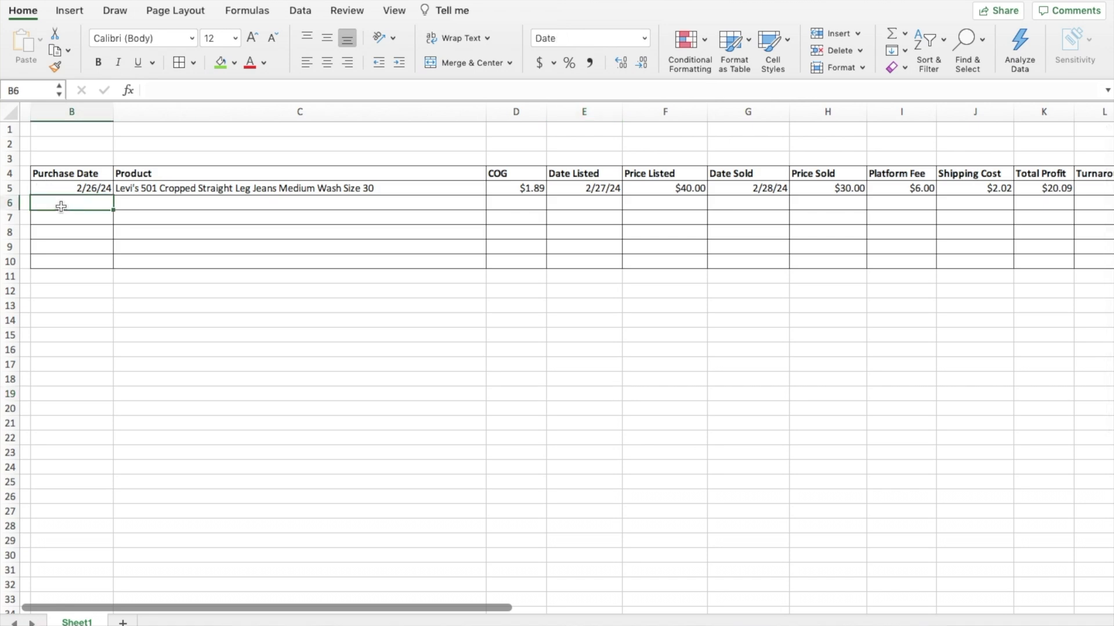
{"action": "scroll", "coordinate": [61, 207], "scroll_direction": "left", "scroll_amount": 1}
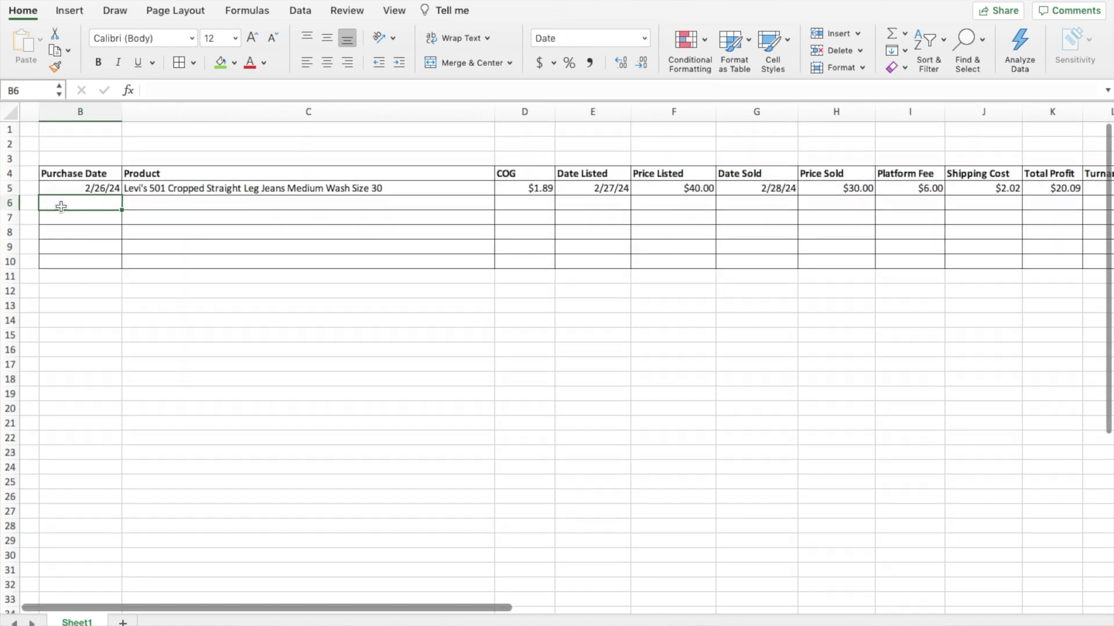
{"action": "left_click", "coordinate": [232, 333]}
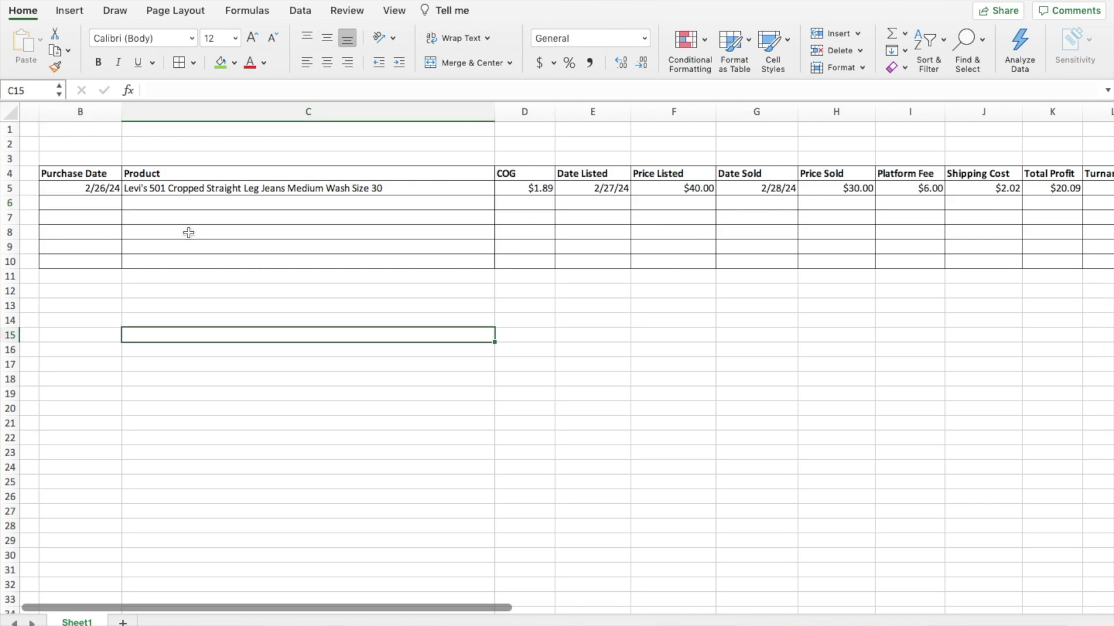
{"action": "left_click", "coordinate": [84, 202]}
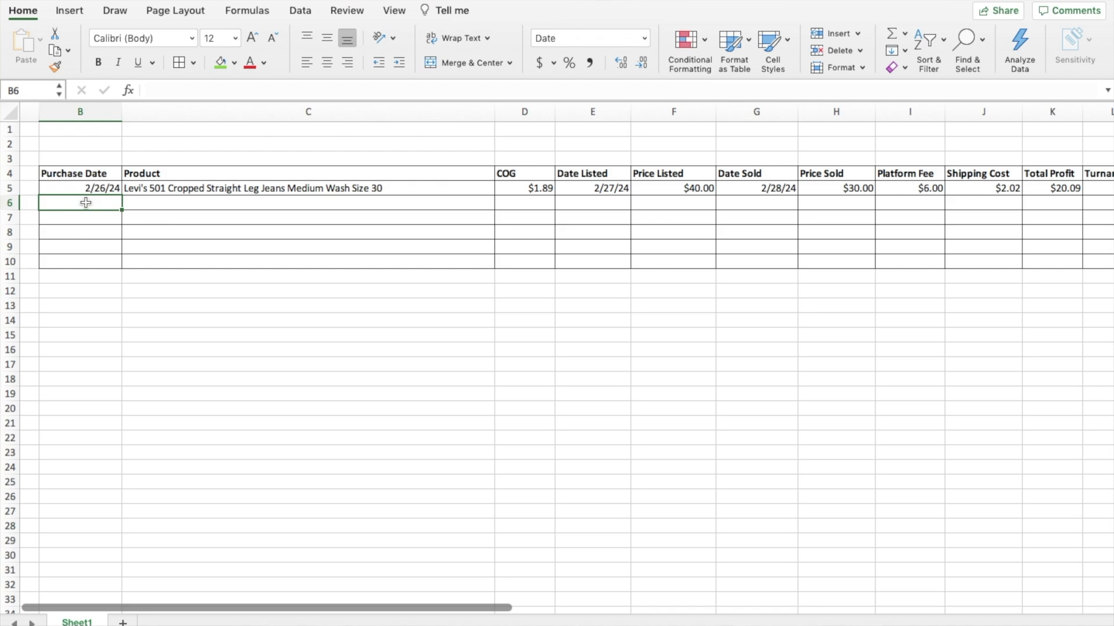
{"action": "type", "text": "1/14/24"}
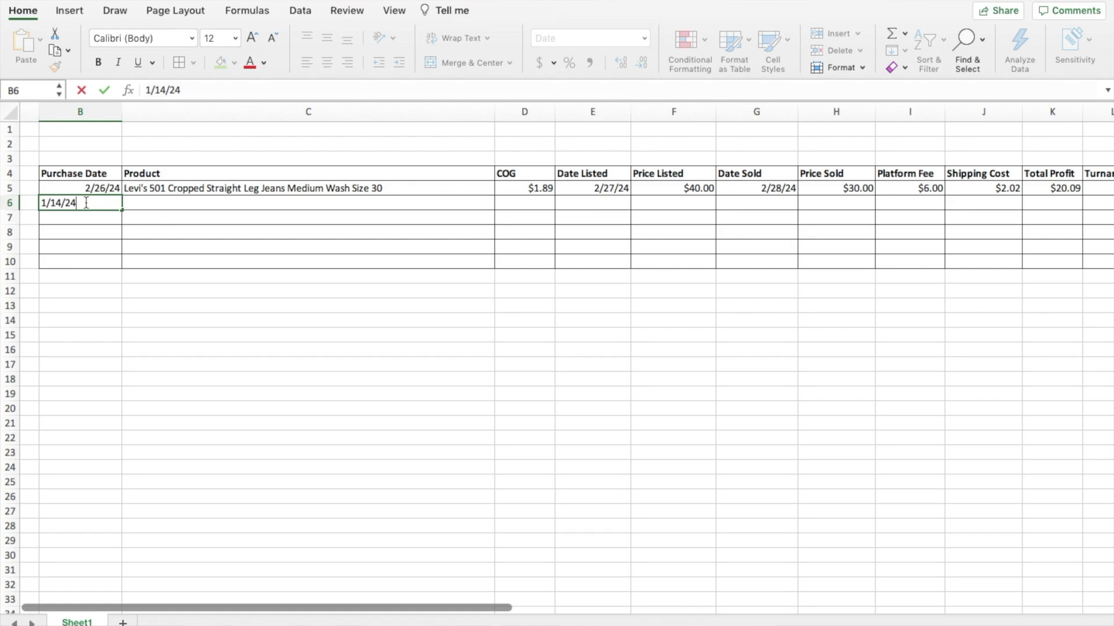
{"action": "key", "text": "Tab"}
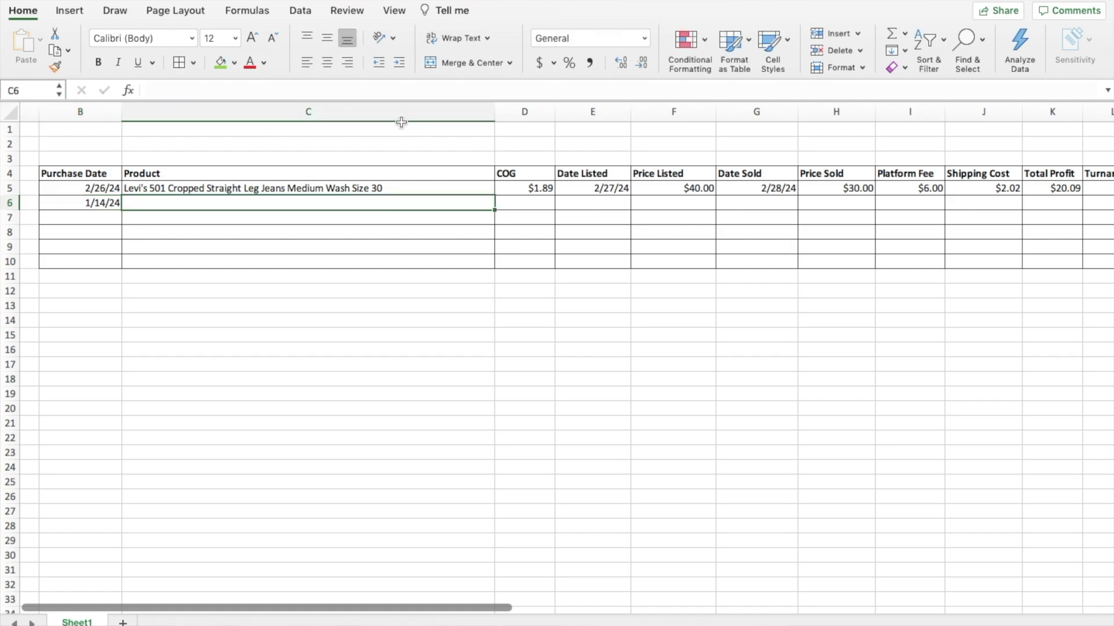
{"action": "type", "text": "Reformation"}
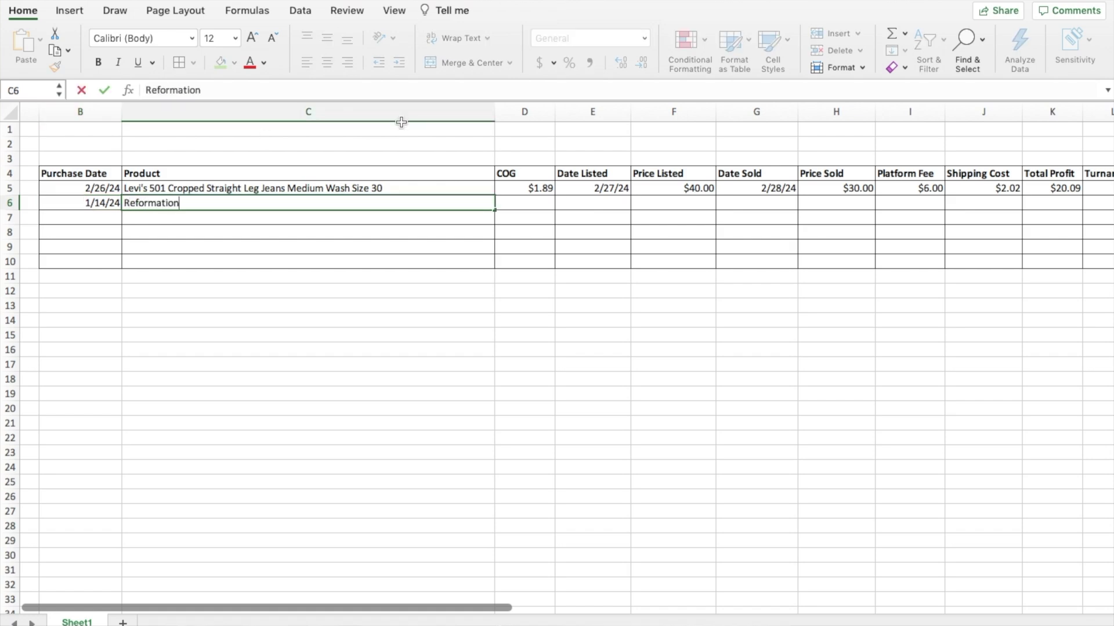
{"action": "type", "text": " Silk Blouse Top"}
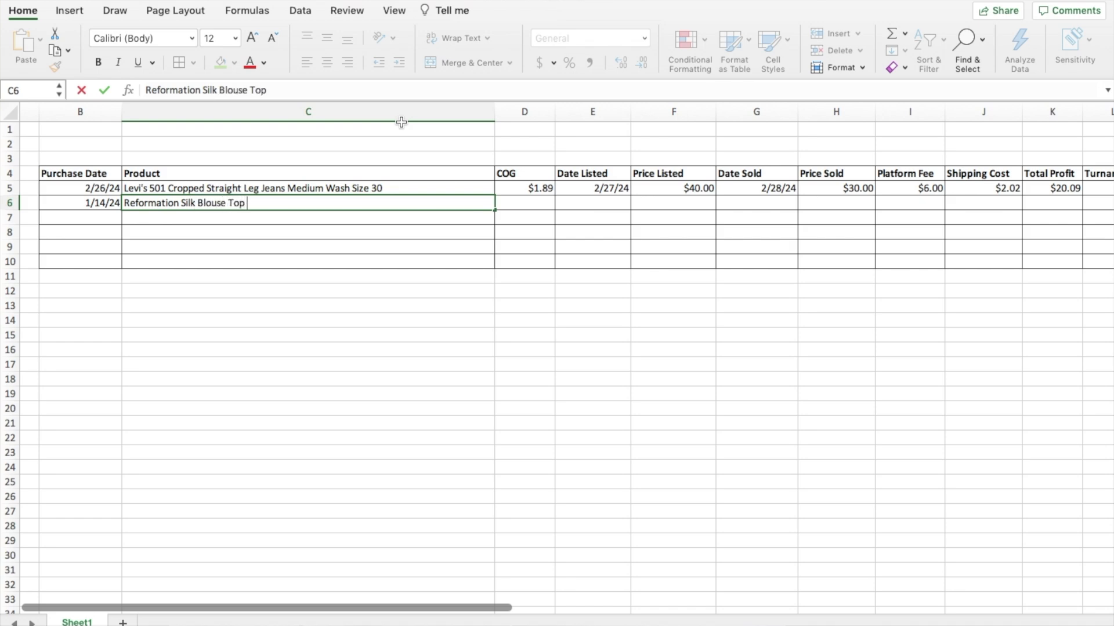
{"action": "type", "text": "Cream Large"}
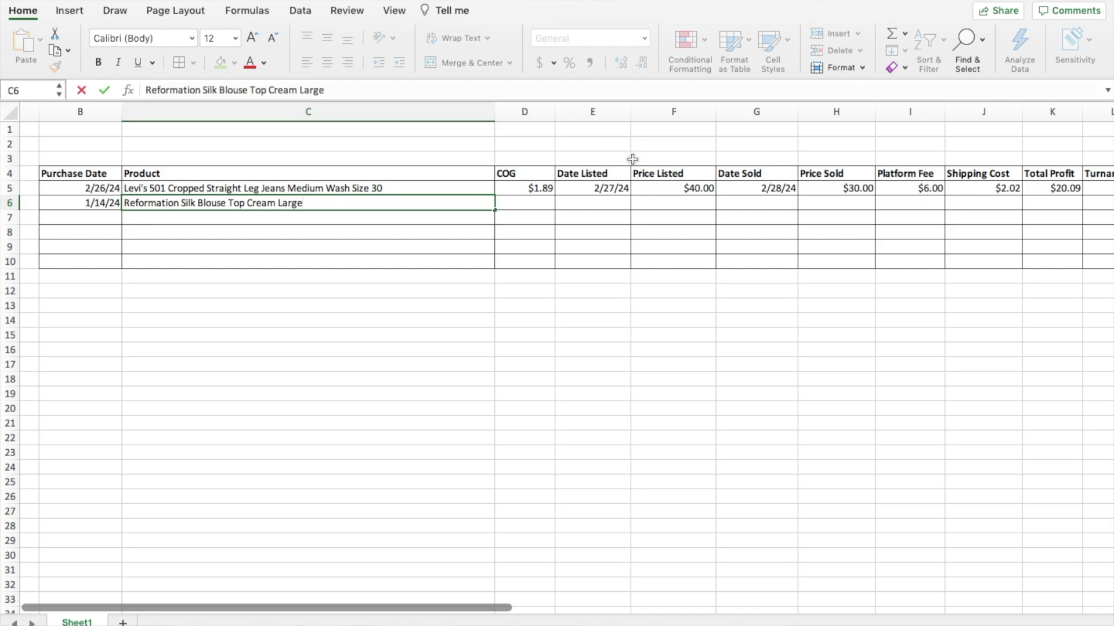
- Enter the blouse's COG 1.72, listed 1/18/24 at 50, sold 2/12/24 for 42 across D6:H6
{"action": "left_click", "coordinate": [548, 207]}
{"action": "type", "text": "1"}
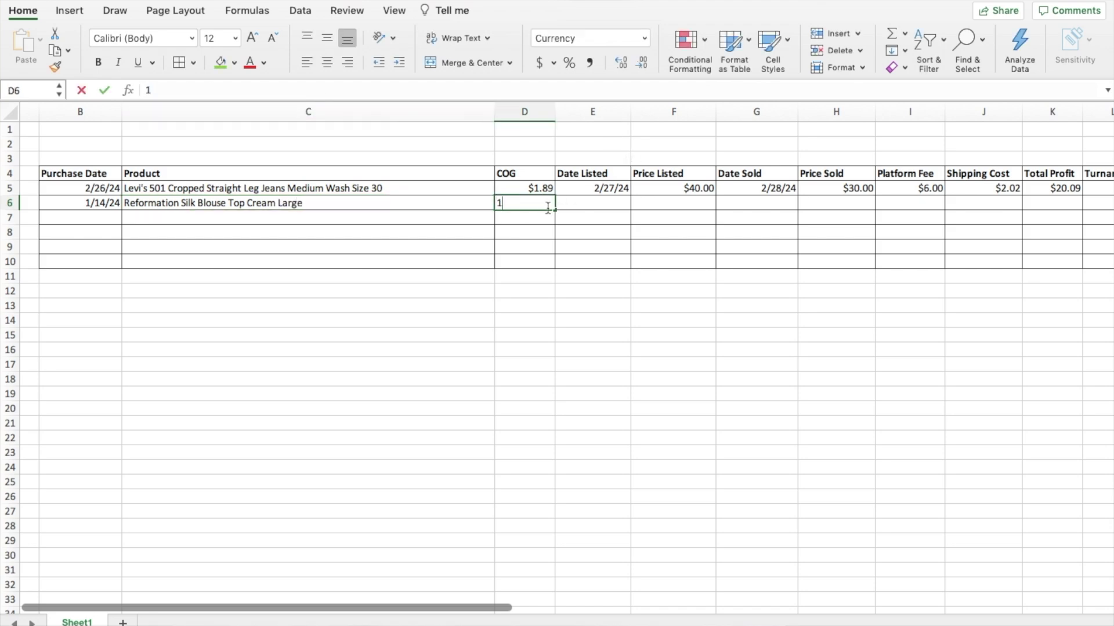
{"action": "type", "text": ".72"}
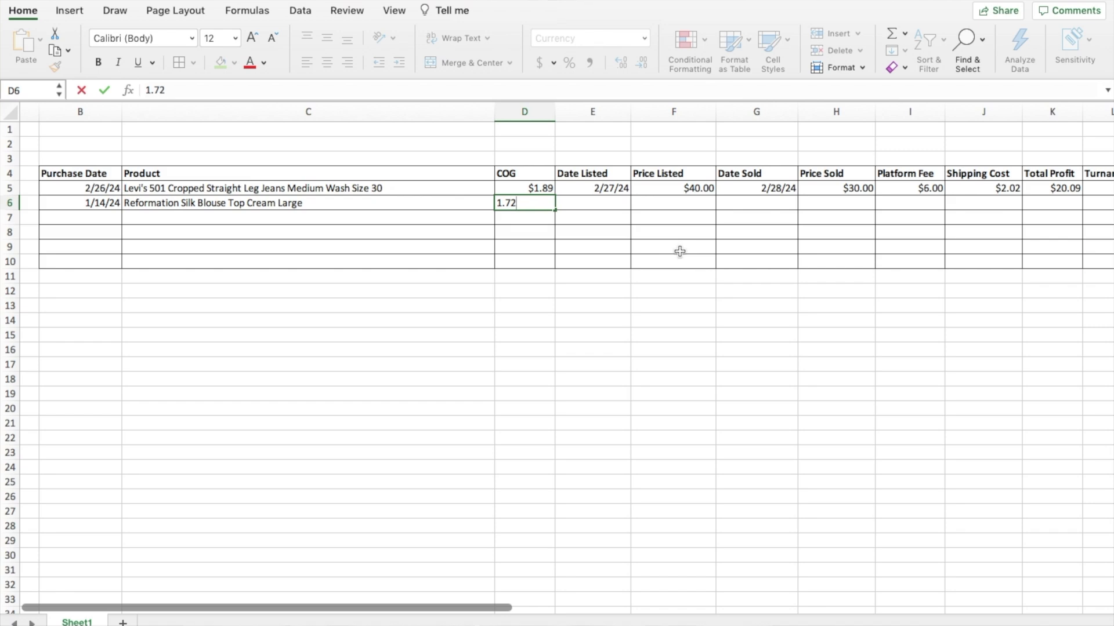
{"action": "key", "text": "Tab"}
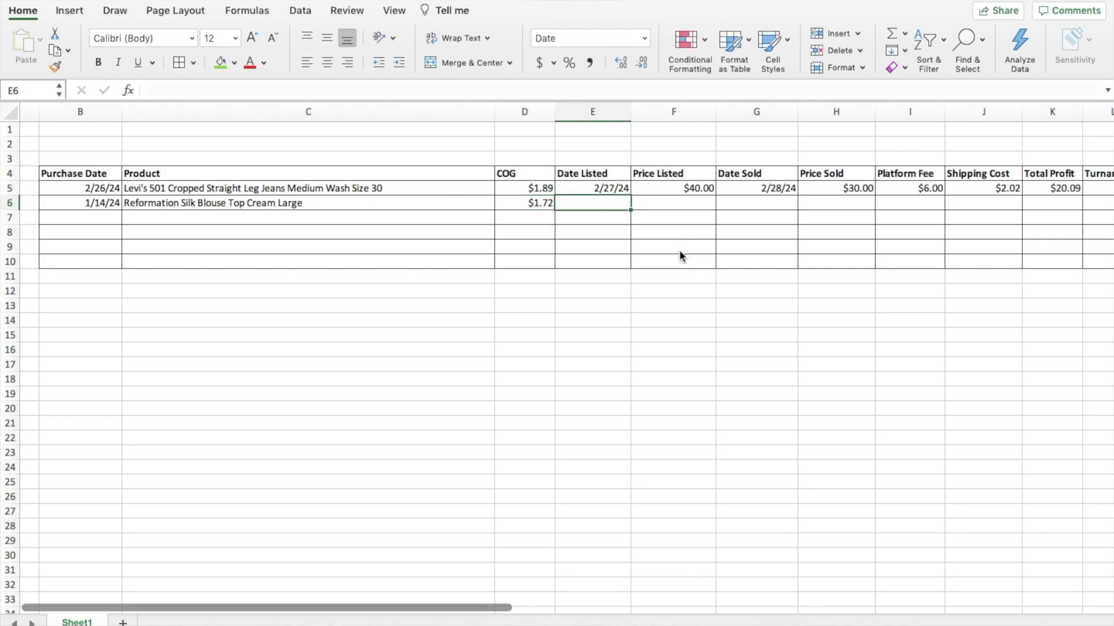
{"action": "type", "text": "1/18"}
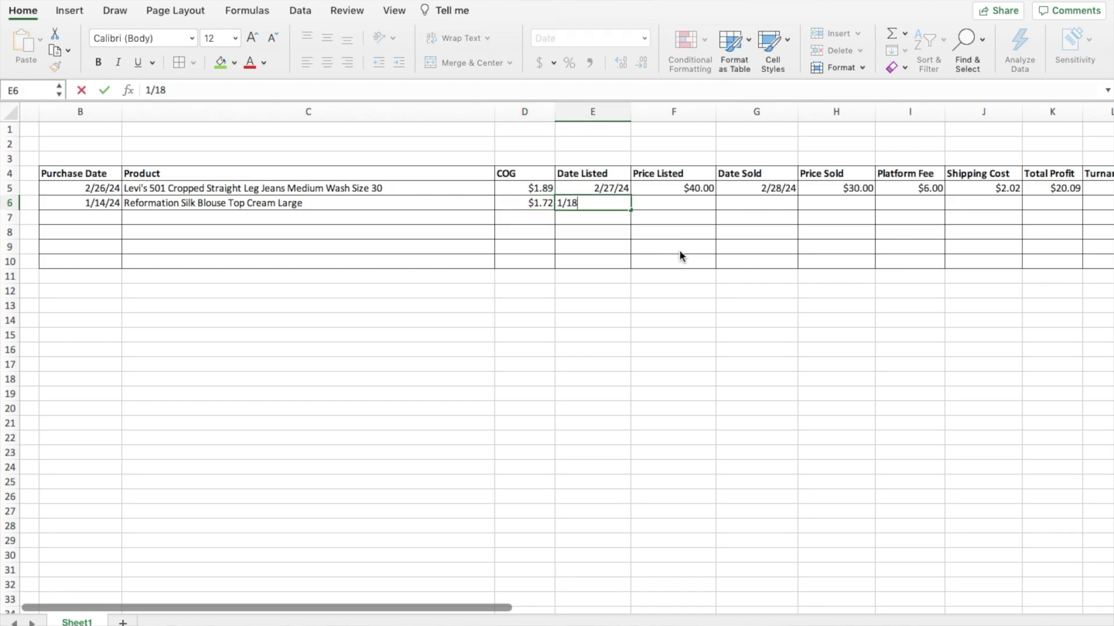
{"action": "type", "text": "/24"}
{"action": "key", "text": "Tab"}
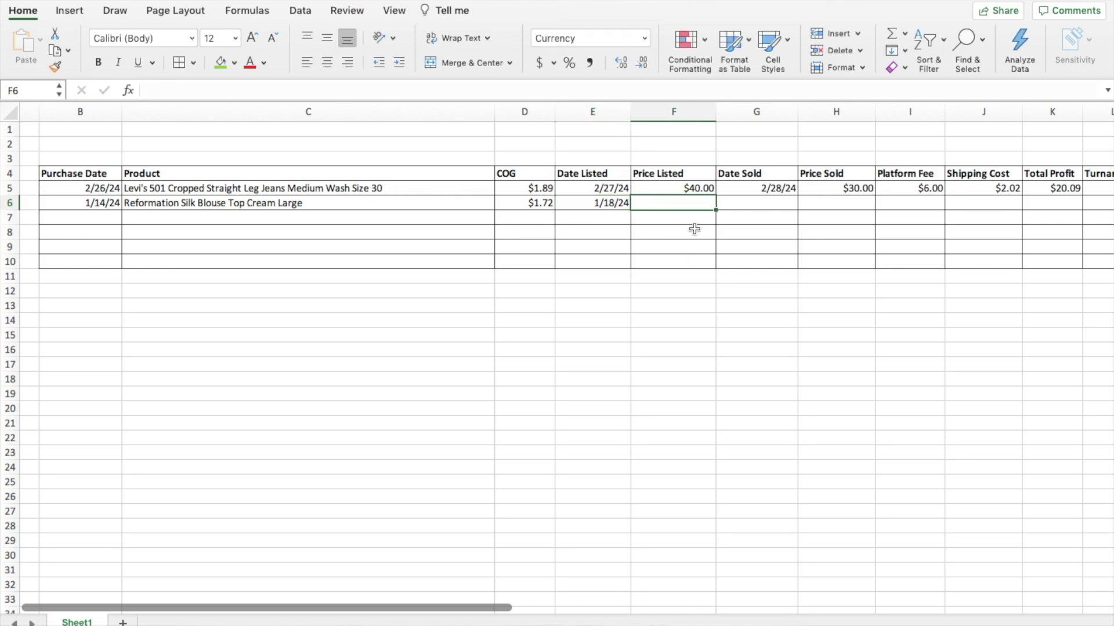
{"action": "type", "text": "50"}
{"action": "key", "text": "Tab"}
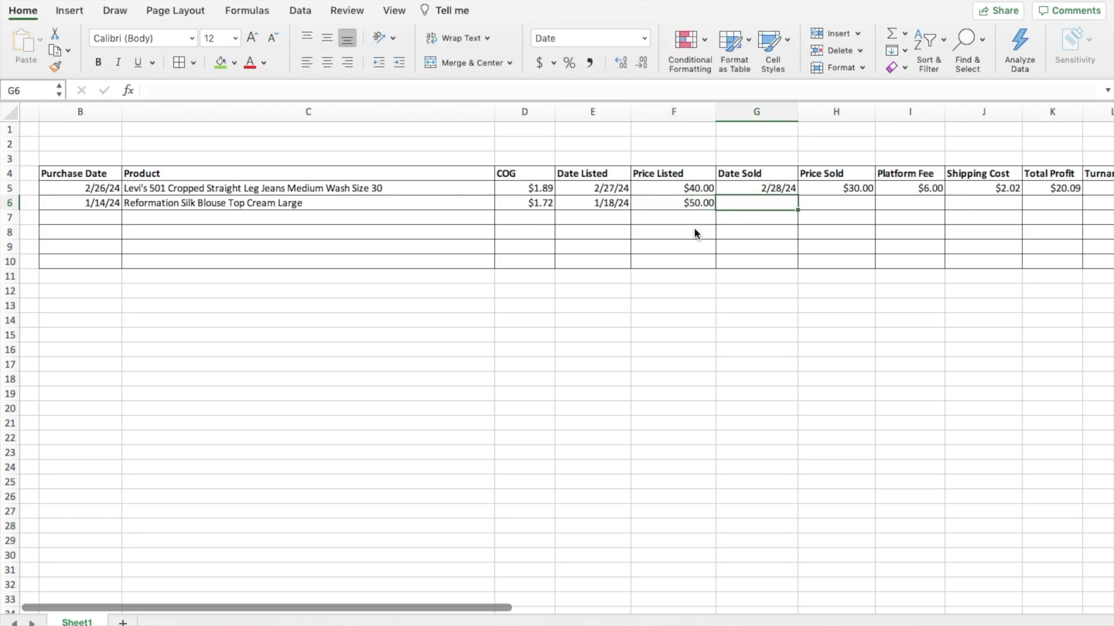
{"action": "type", "text": "2/12/24"}
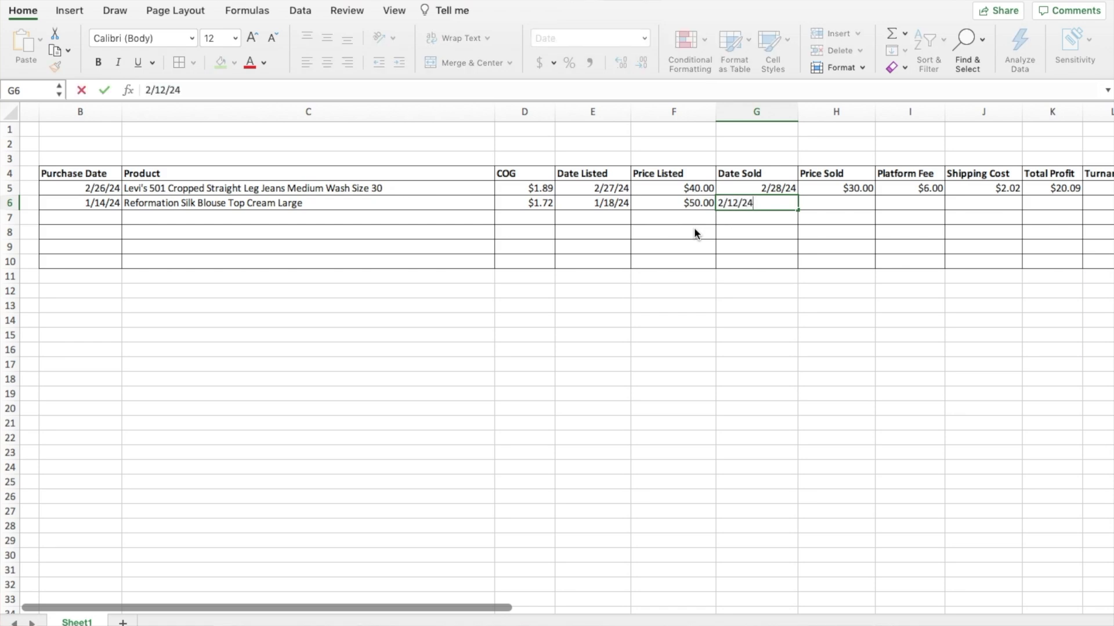
{"action": "key", "text": "Tab"}
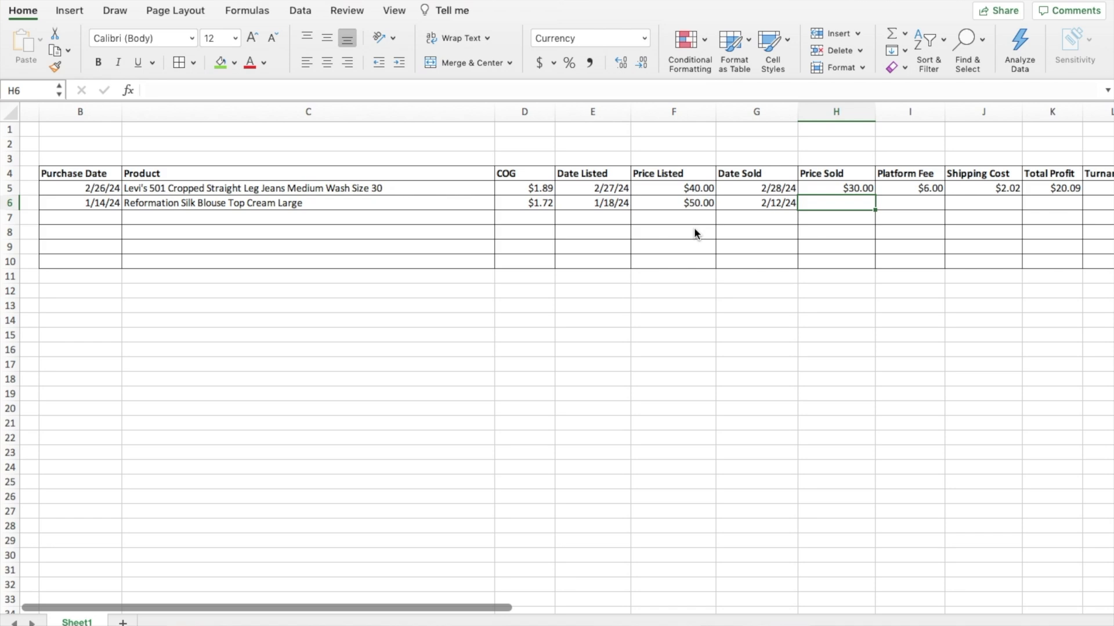
{"action": "type", "text": "42"}
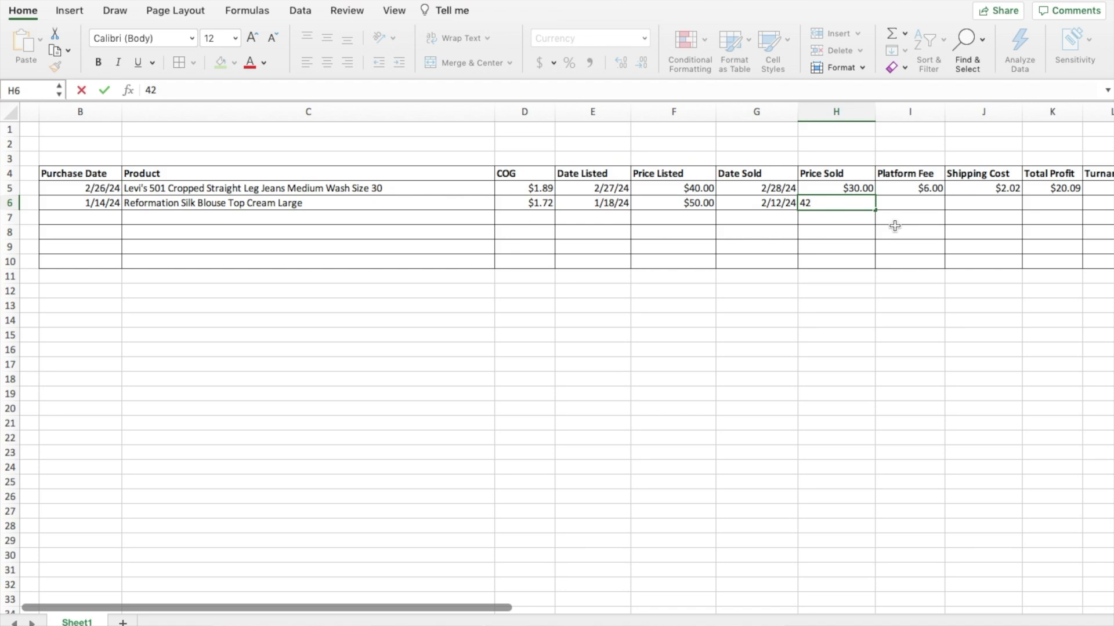
{"action": "key", "text": "Return"}
- Enter 2.02 shipping in J6 and the note 'Countered back and forth' in N6
{"action": "scroll", "coordinate": [893, 224], "scroll_direction": "right", "scroll_amount": 5}
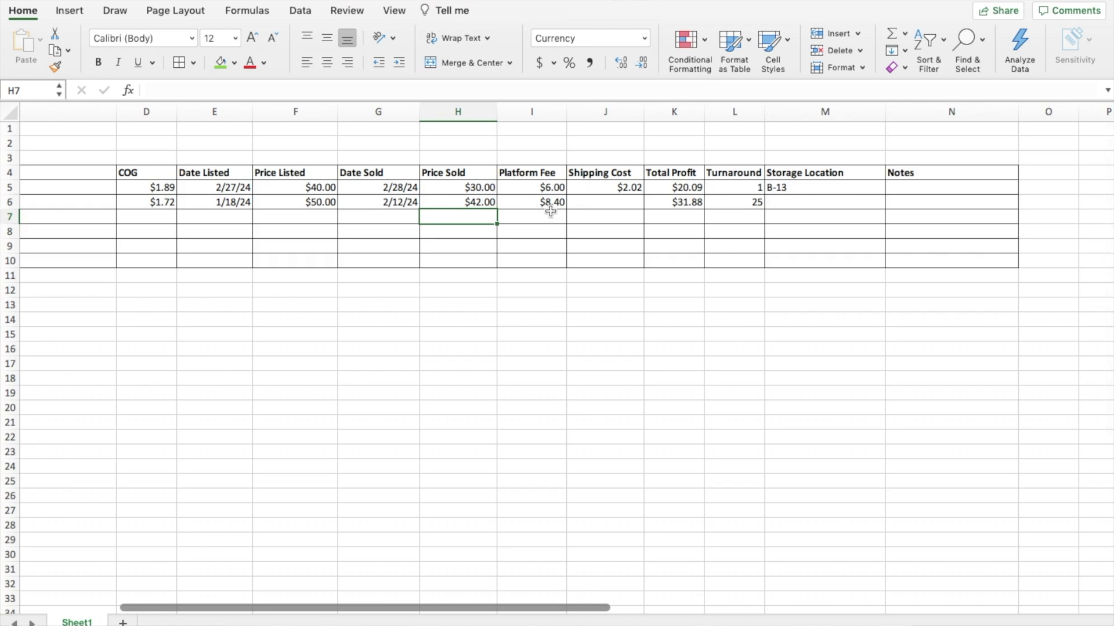
{"action": "left_click", "coordinate": [613, 205]}
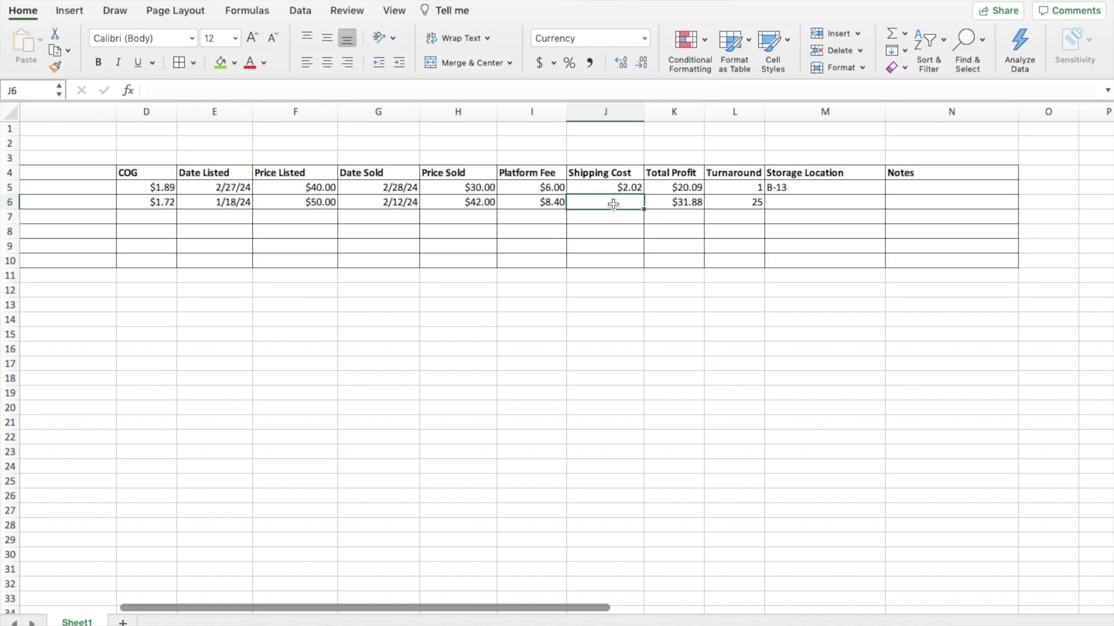
{"action": "type", "text": "2.02"}
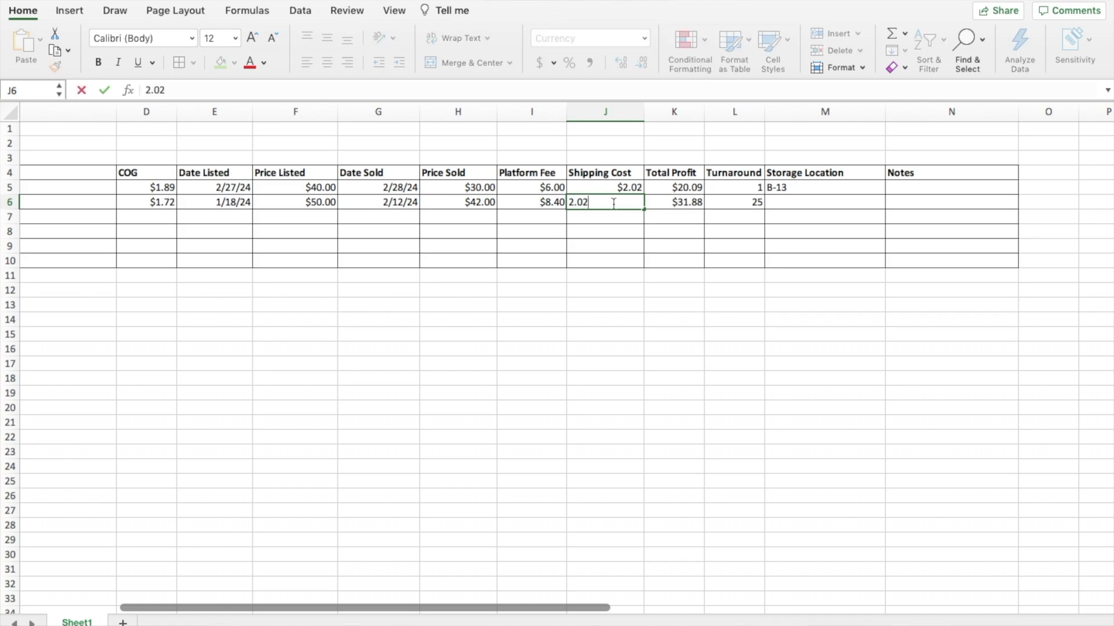
{"action": "key", "text": "Tab"}
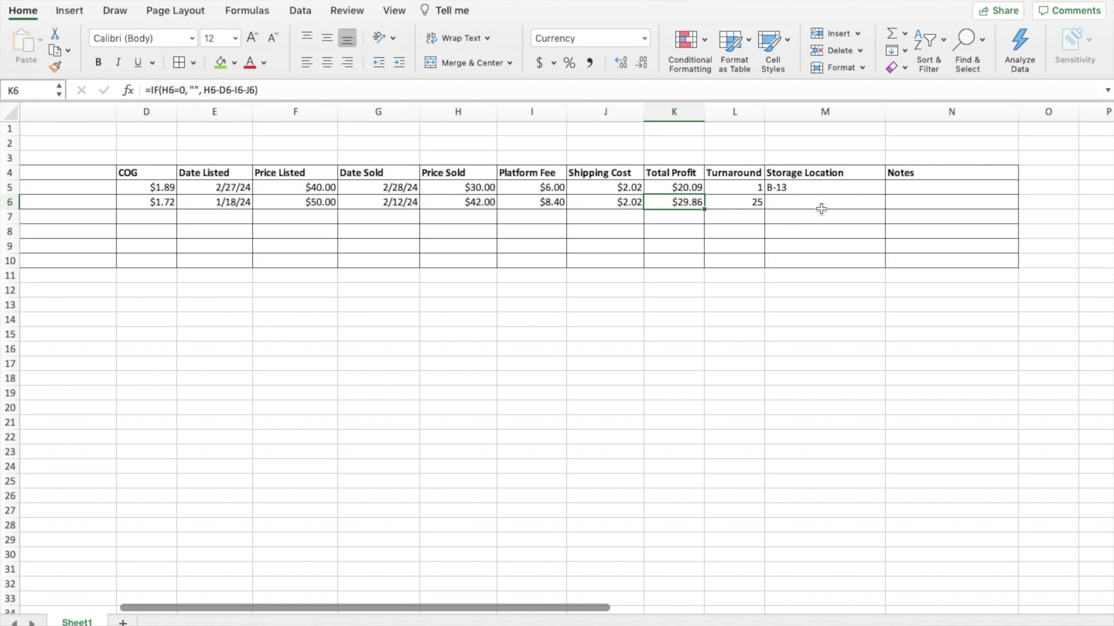
{"action": "left_click", "coordinate": [903, 202]}
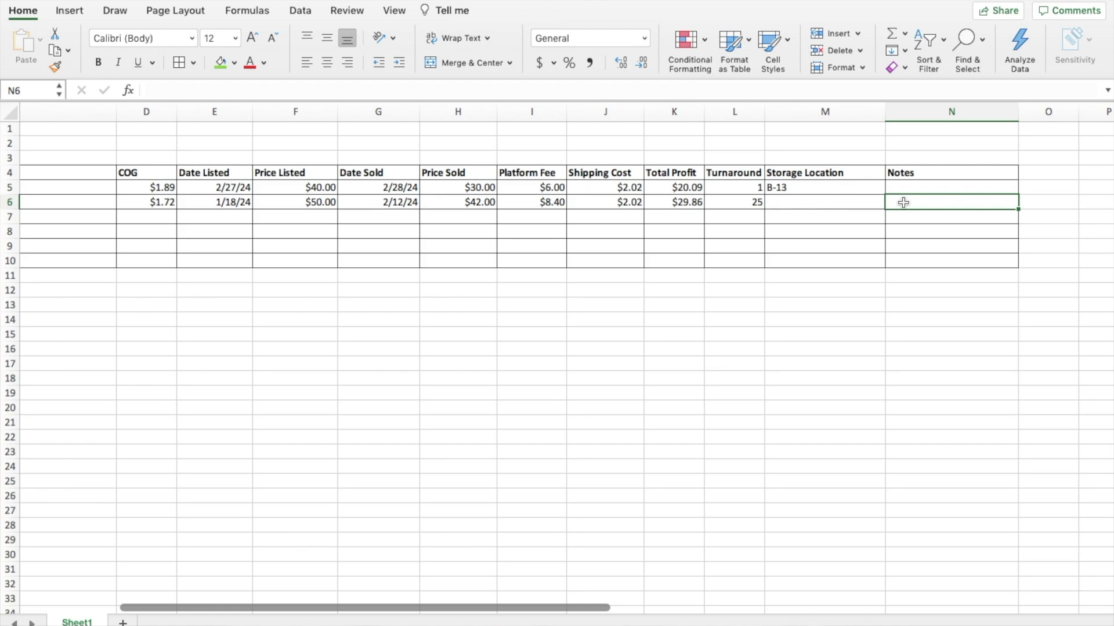
{"action": "type", "text": "Countered"}
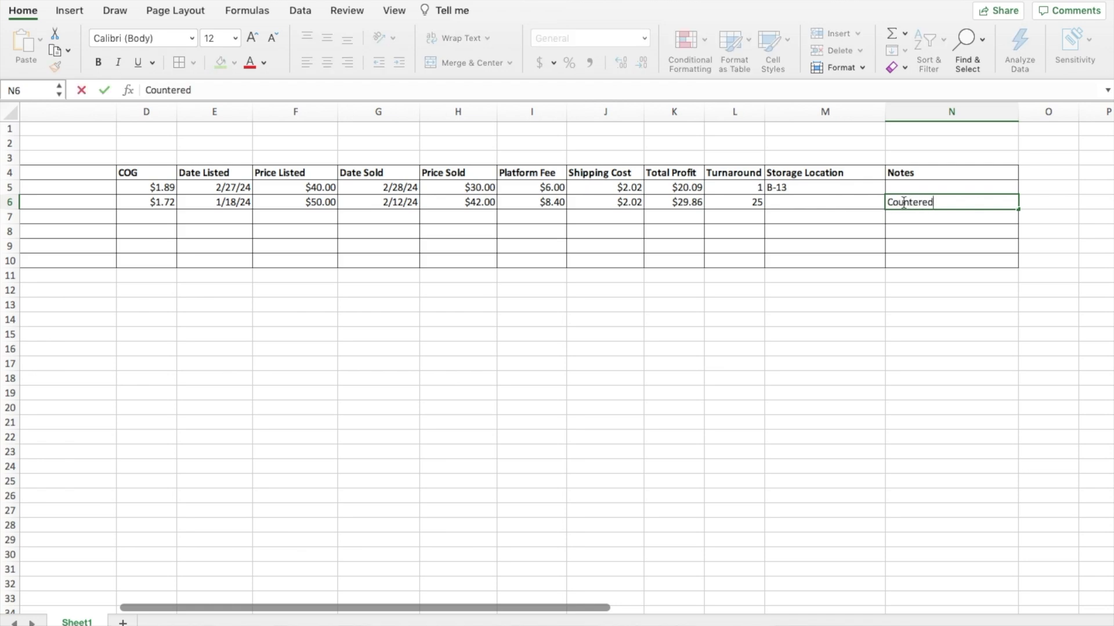
{"action": "type", "text": " back and forth"}
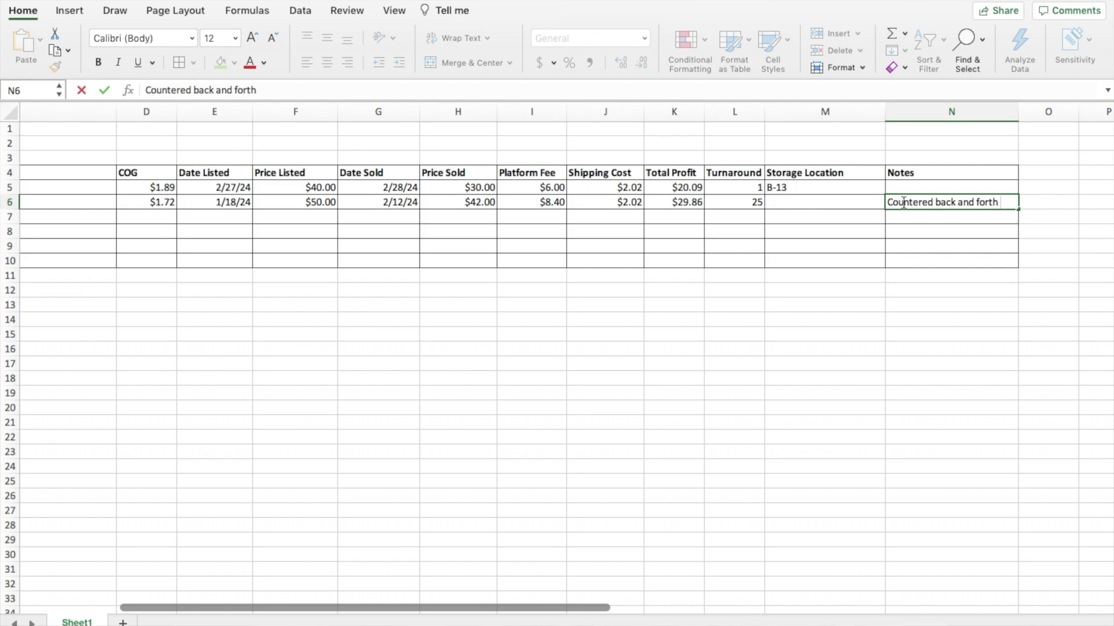
{"action": "left_click", "coordinate": [883, 333]}
- Review the Total Profit ($20.09, $29.86) and Turnaround values for both items
{"action": "scroll", "coordinate": [883, 332], "scroll_direction": "left", "scroll_amount": 5}
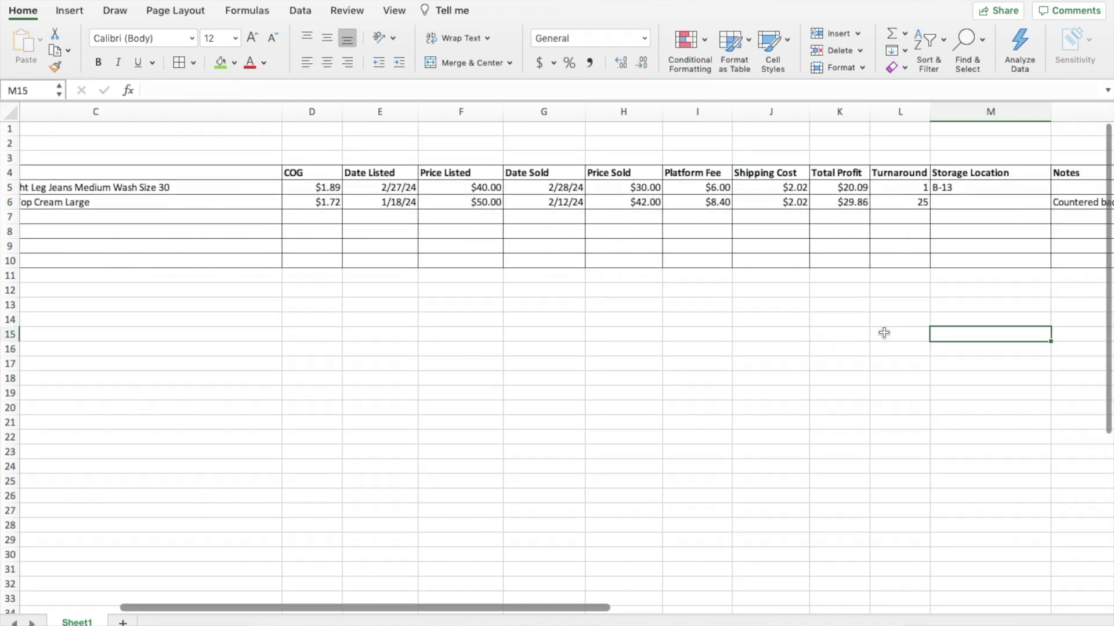
{"action": "scroll", "coordinate": [884, 333], "scroll_direction": "left", "scroll_amount": 3}
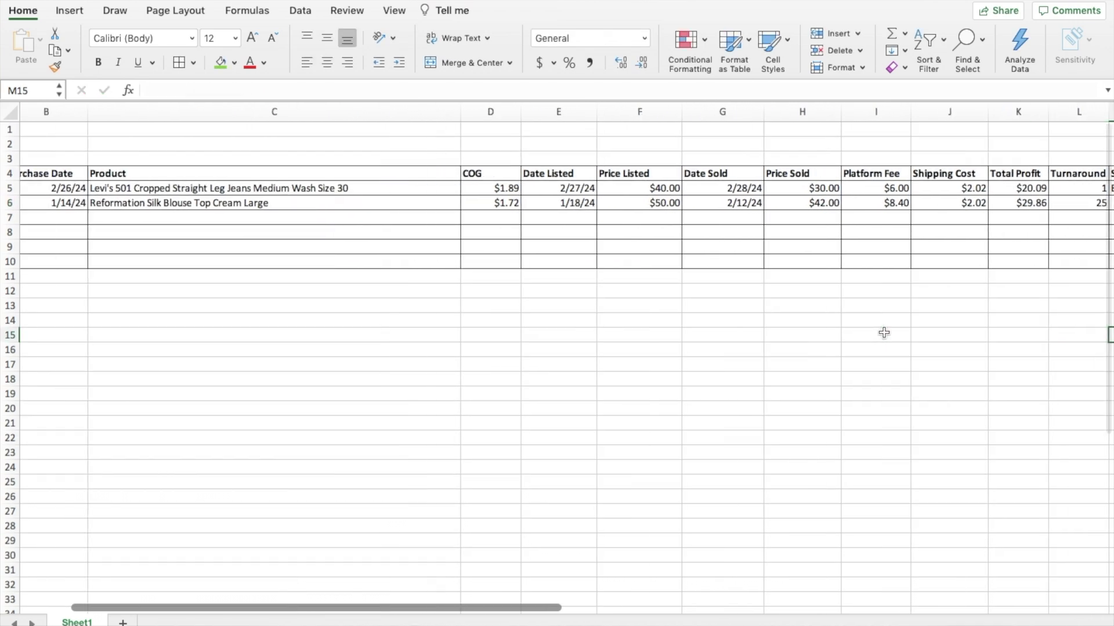
{"action": "scroll", "coordinate": [883, 333], "scroll_direction": "left", "scroll_amount": 2}
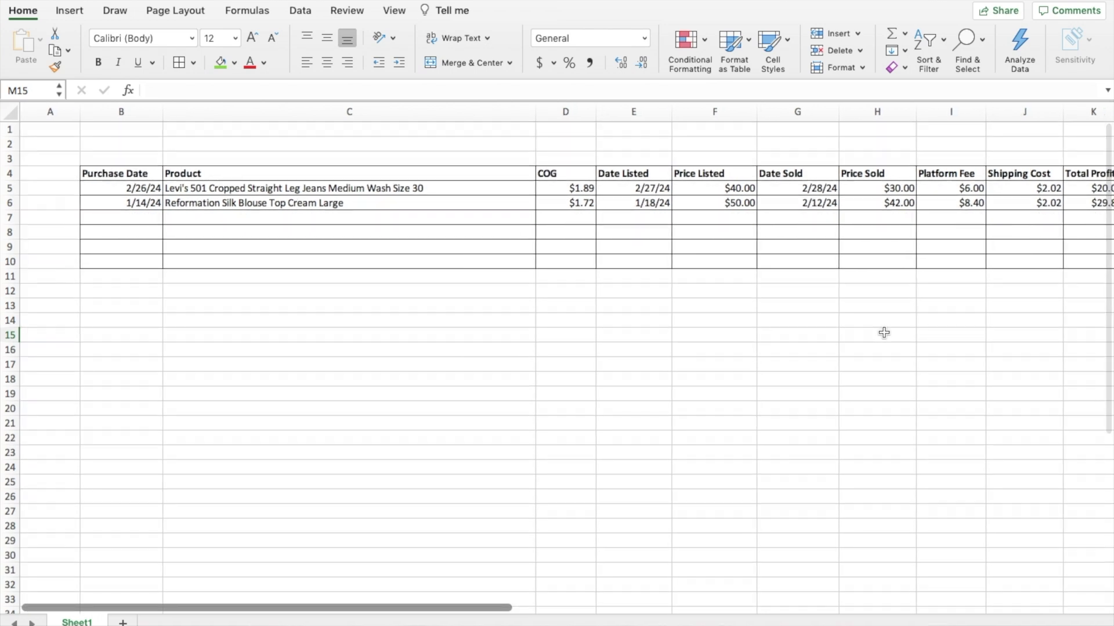
{"action": "scroll", "coordinate": [883, 332], "scroll_direction": "right", "scroll_amount": 2}
{"action": "scroll", "coordinate": [816, 415], "scroll_direction": "right", "scroll_amount": 3}
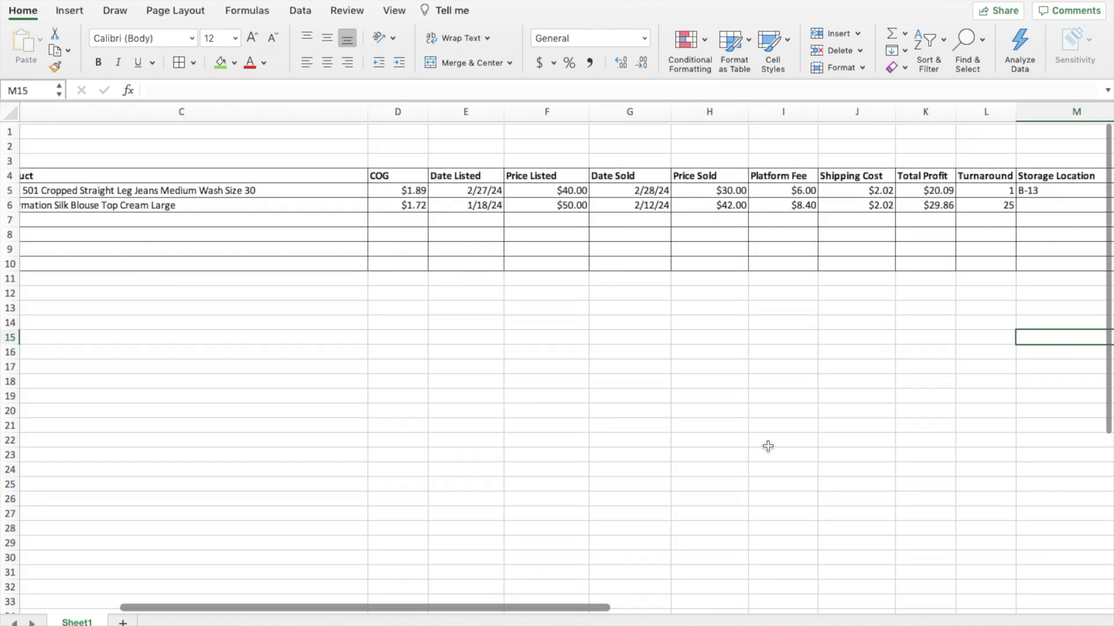
{"action": "left_click", "coordinate": [835, 186]}
{"action": "left_click", "coordinate": [835, 204], "text": "shift"}
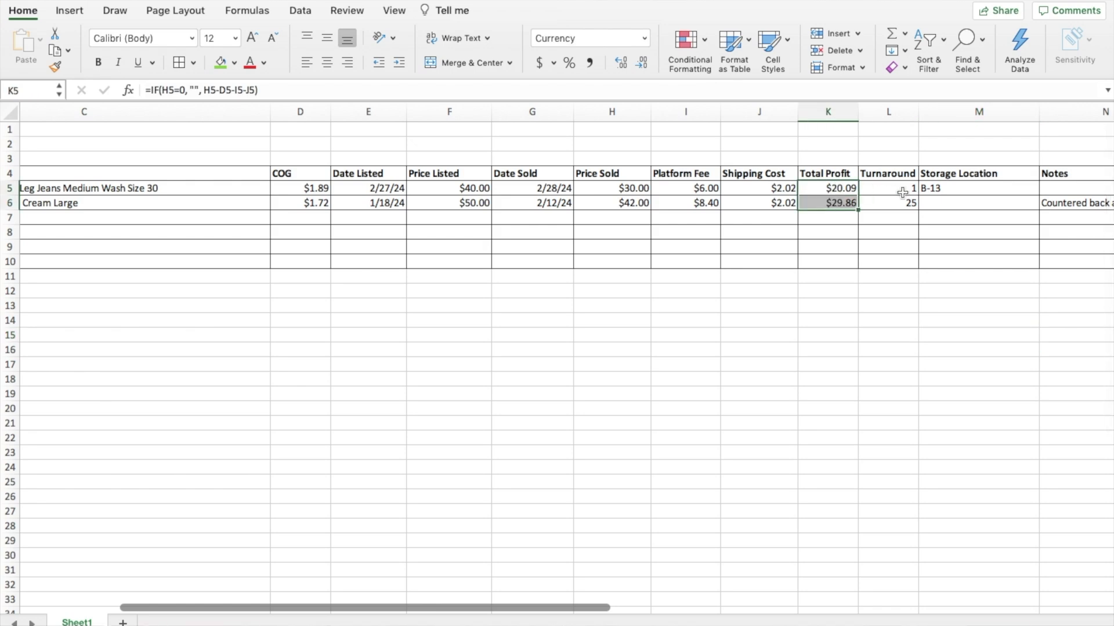
{"action": "left_click_drag", "start_coordinate": [903, 189], "coordinate": [900, 209]}
{"action": "left_click", "coordinate": [692, 361]}
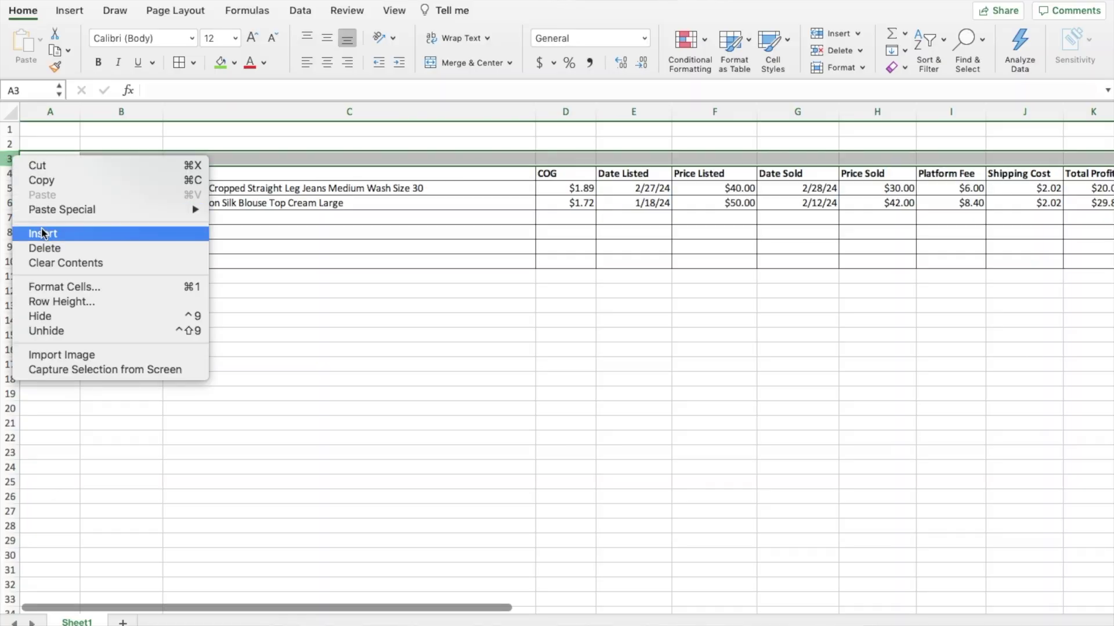
- Insert three blank rows at row 3, above the inventory table
{"action": "left_click", "coordinate": [44, 232]}
{"action": "right_click", "coordinate": [14, 158]}
{"action": "left_click", "coordinate": [45, 233]}
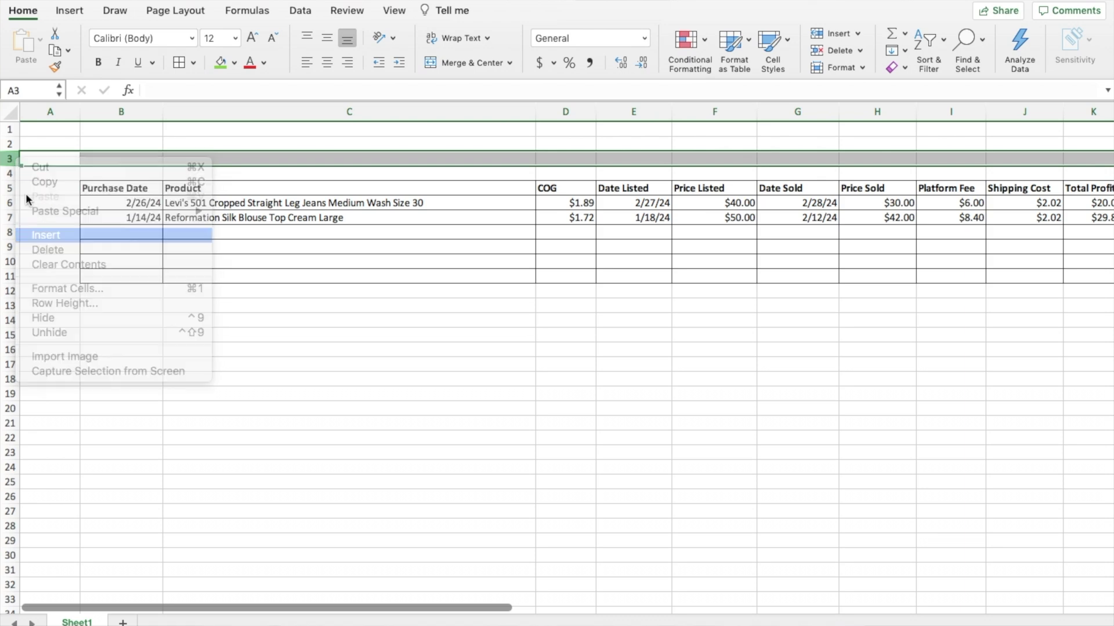
{"action": "right_click", "coordinate": [13, 158]}
{"action": "left_click", "coordinate": [58, 239]}
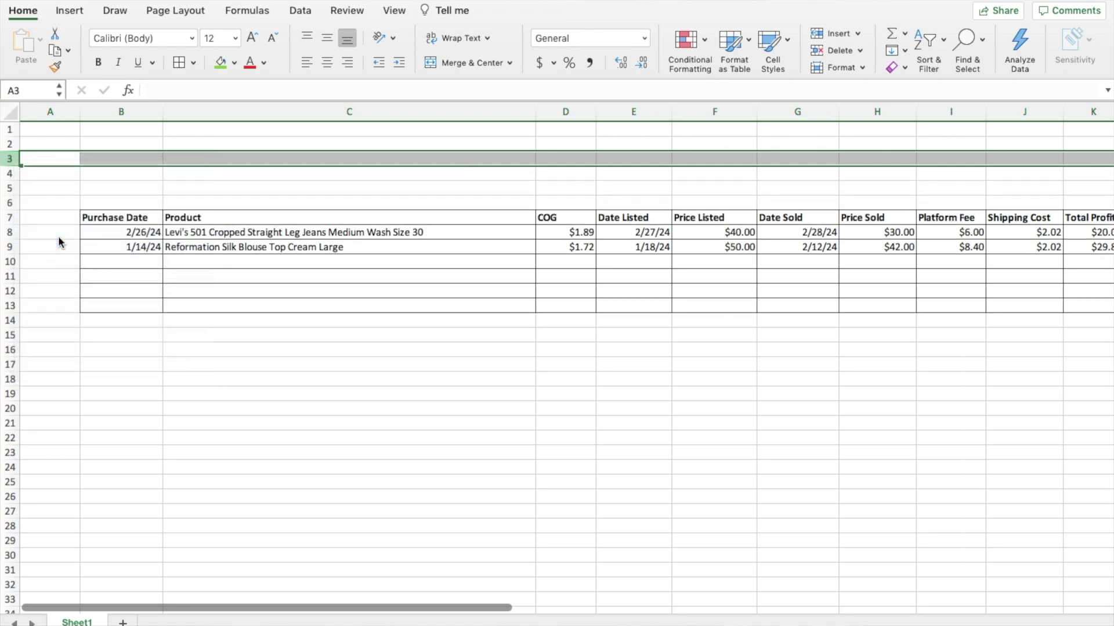
{"action": "left_click", "coordinate": [599, 207]}
- Type bold labels 'Total Revenue' in E3 and 'Total Profit' in E4 for the E3:F4 summary block
{"action": "left_click_drag", "start_coordinate": [618, 158], "coordinate": [713, 178]}
{"action": "left_click", "coordinate": [655, 157]}
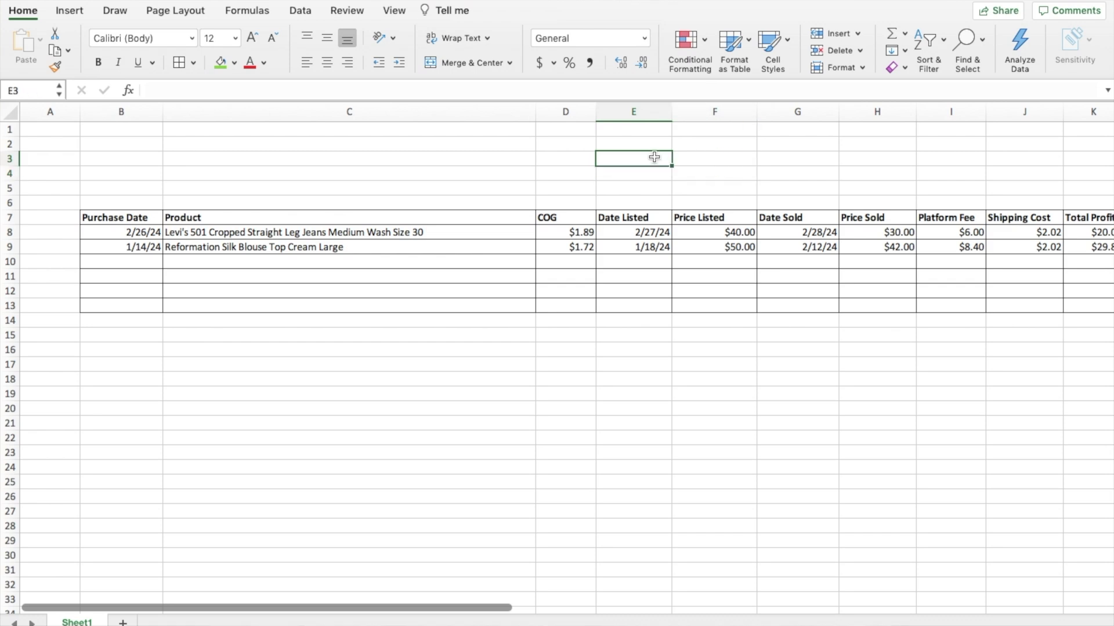
{"action": "key", "text": "super+b"}
{"action": "type", "text": "Total Rev"}
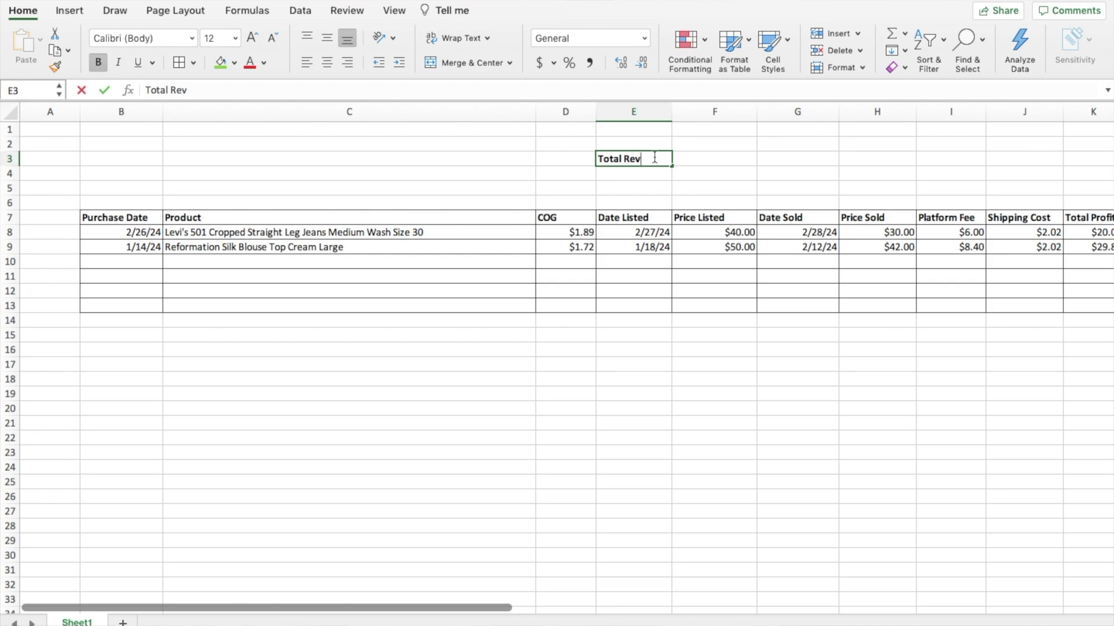
{"action": "type", "text": "enue"}
{"action": "key", "text": "Return"}
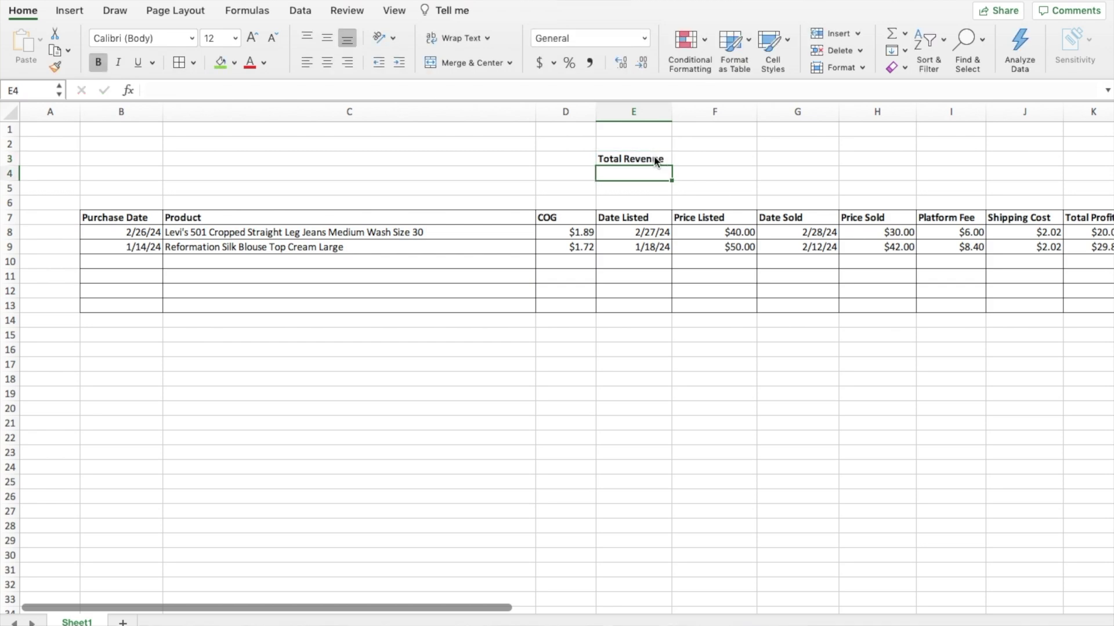
{"action": "type", "text": "Total Profit"}
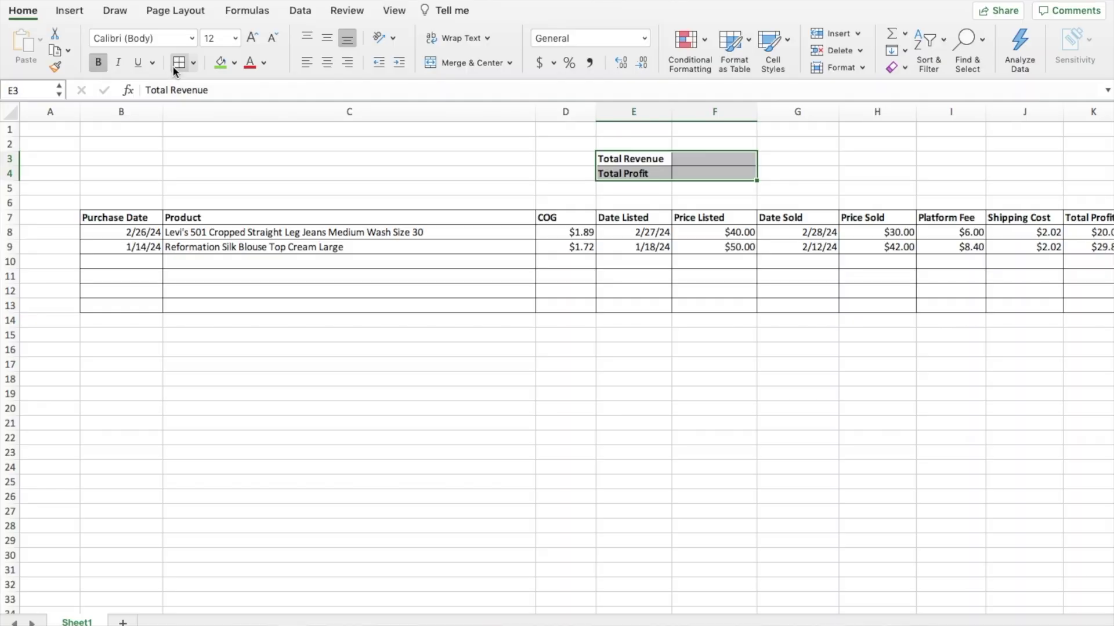
{"action": "left_click", "coordinate": [445, 153]}
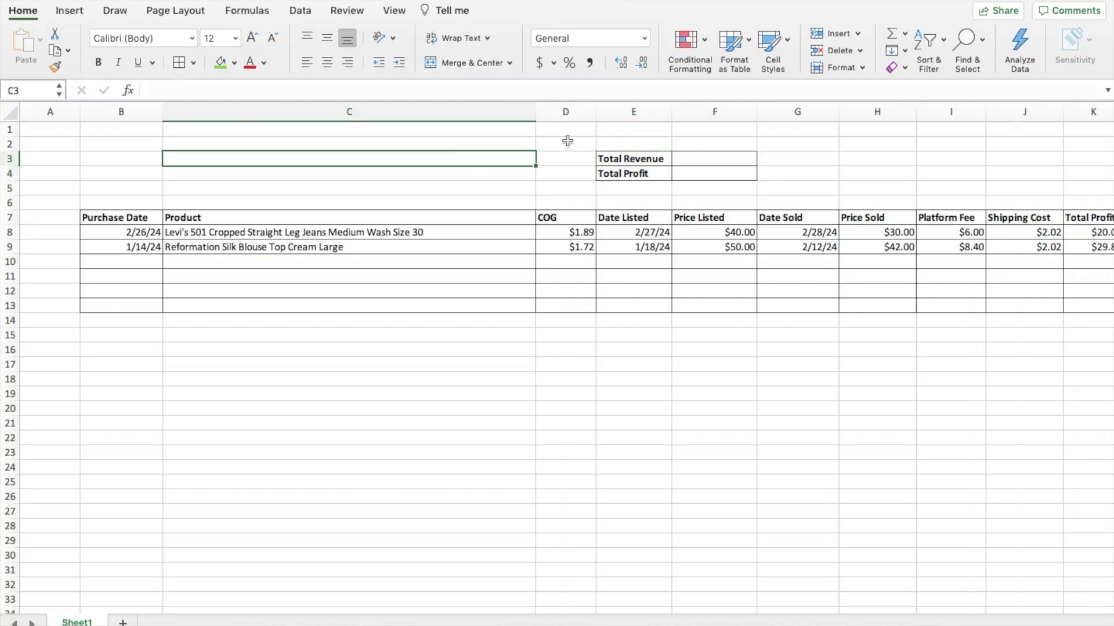
- Enter =SUBTOTAL(9,H:H) in F3 so Total Revenue sums Price Sold to 72
{"action": "double_click", "coordinate": [703, 159]}
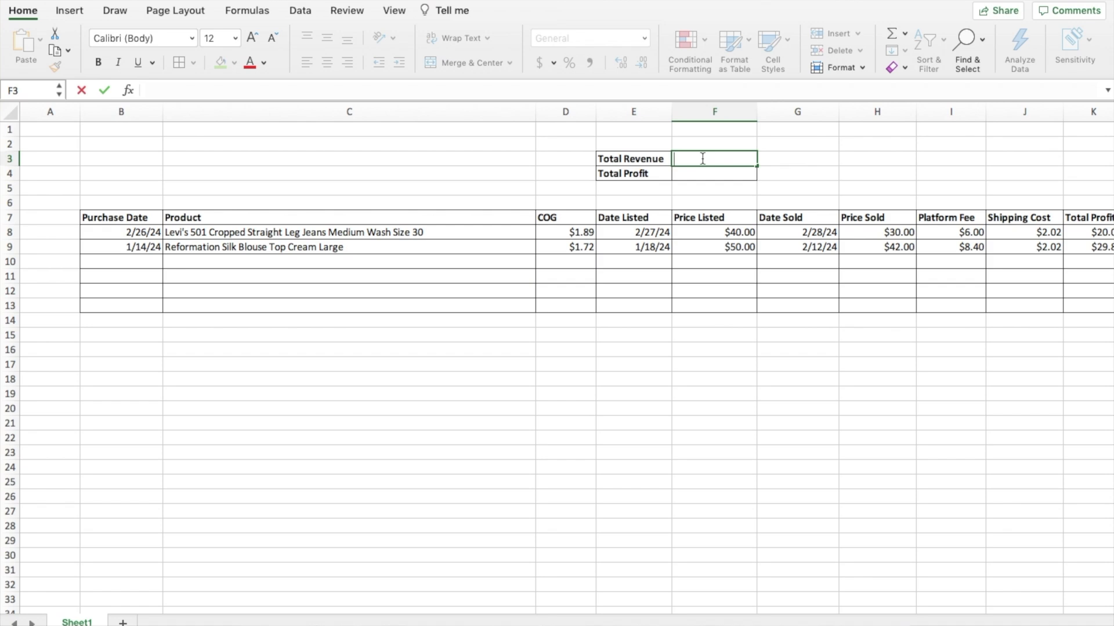
{"action": "scroll", "coordinate": [756, 197], "scroll_direction": "right", "scroll_amount": 3}
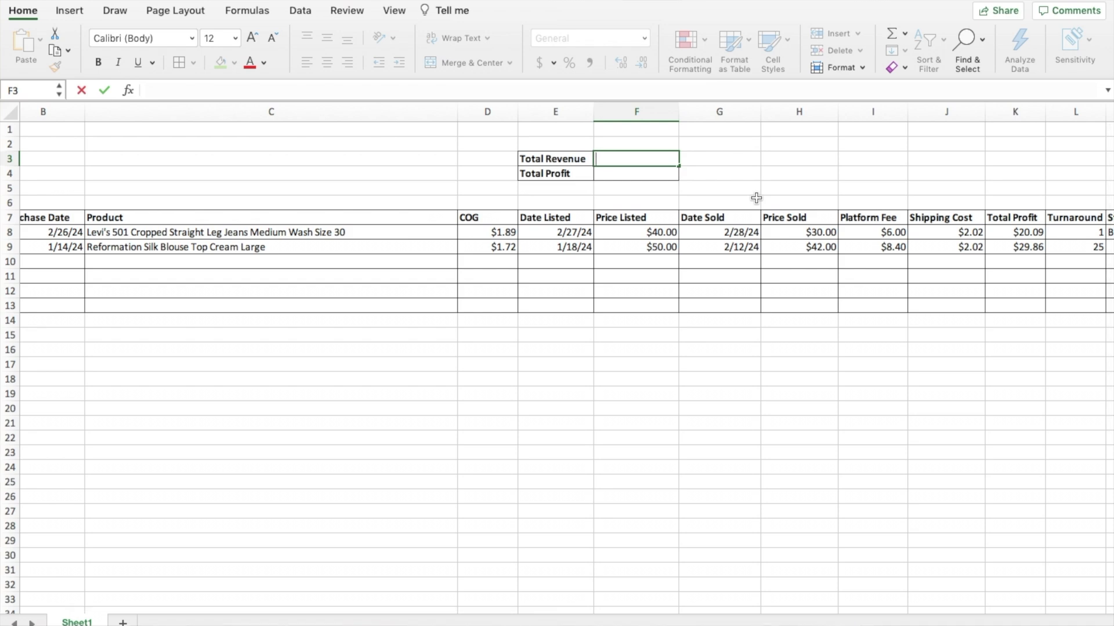
{"action": "type", "text": "="}
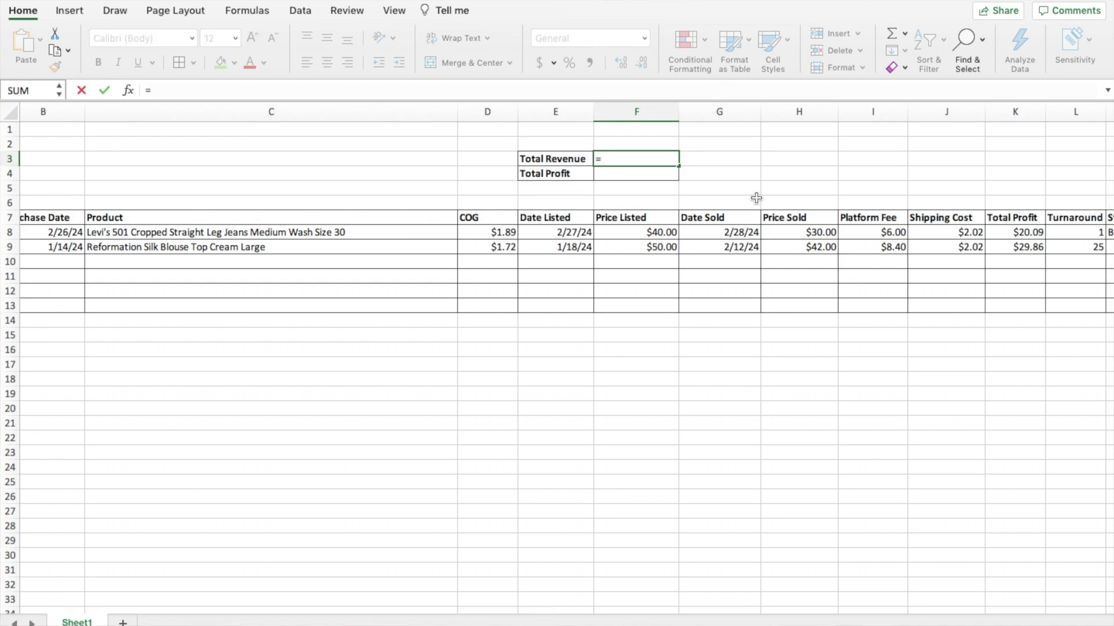
{"action": "type", "text": "SUBTO"}
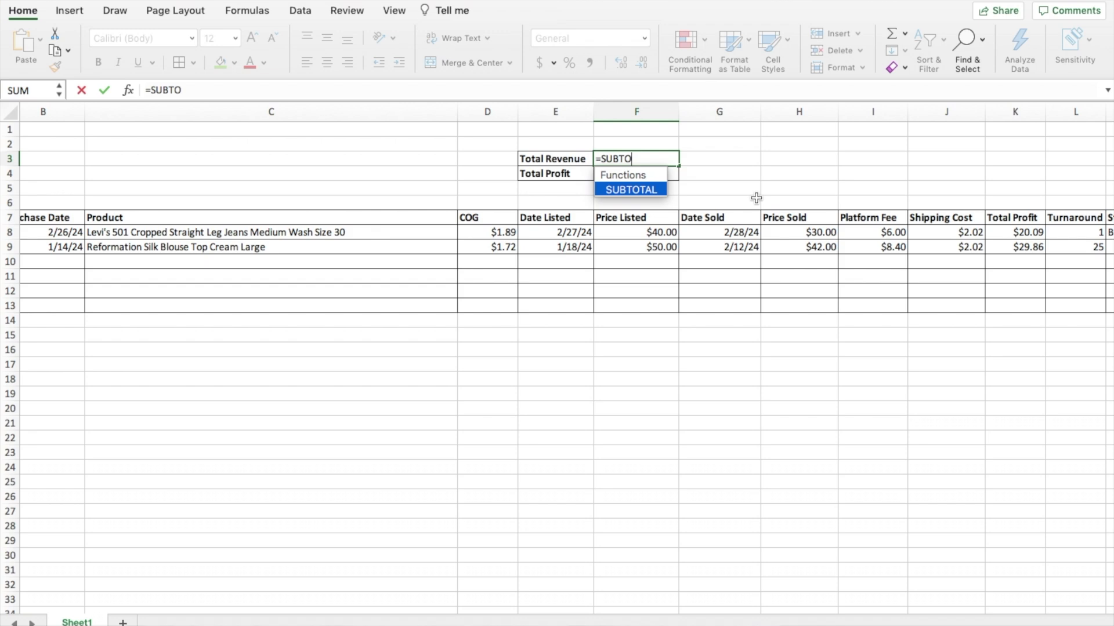
{"action": "double_click", "coordinate": [654, 190]}
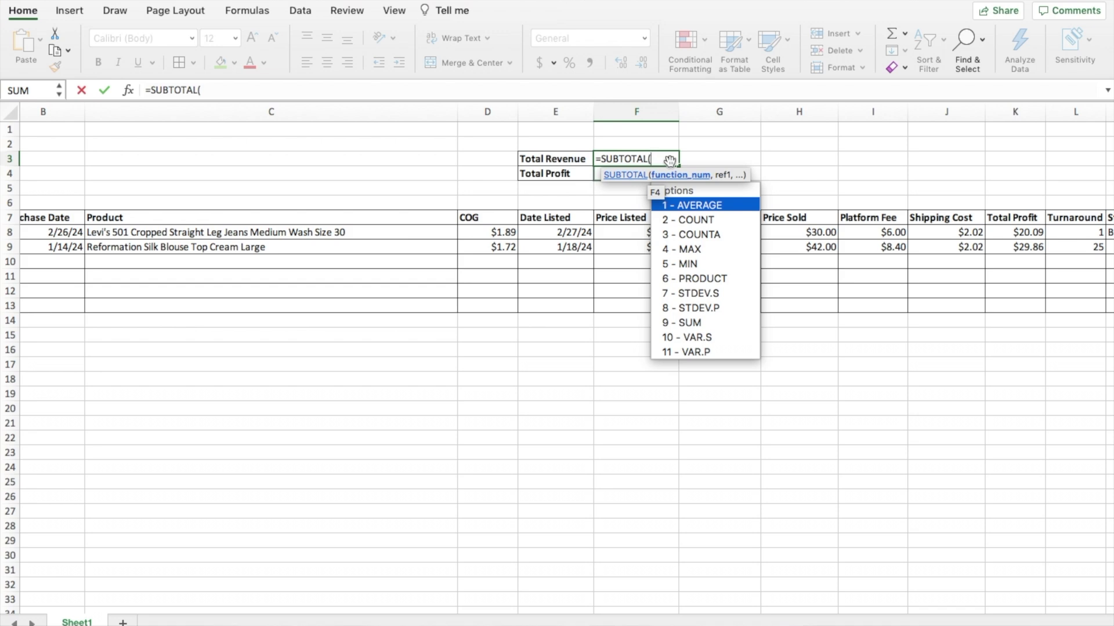
{"action": "double_click", "coordinate": [689, 322]}
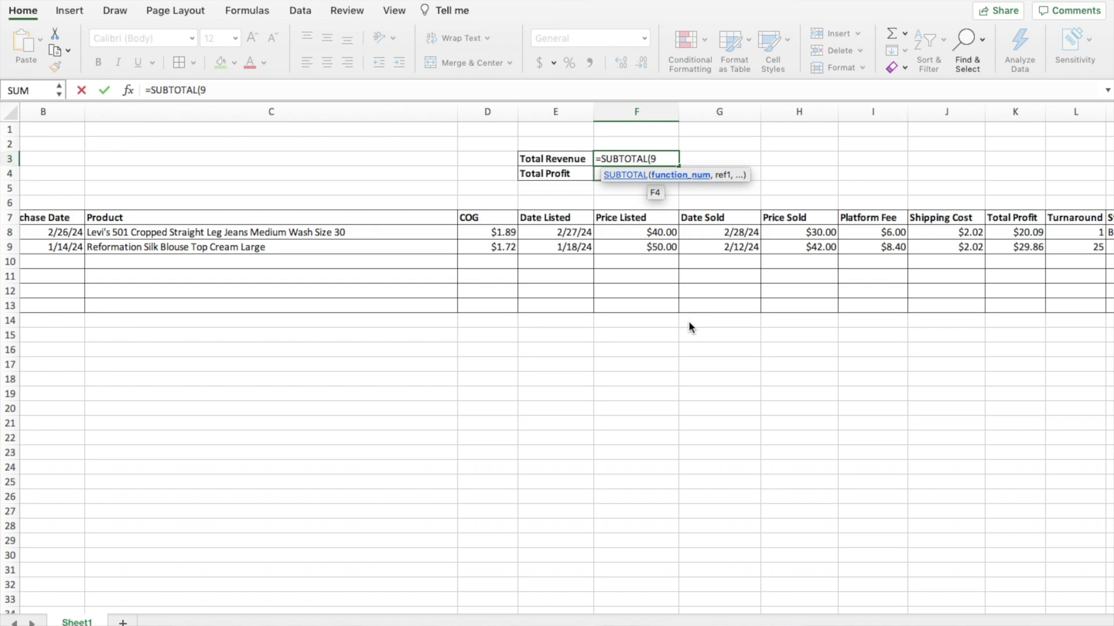
{"action": "type", "text": ","}
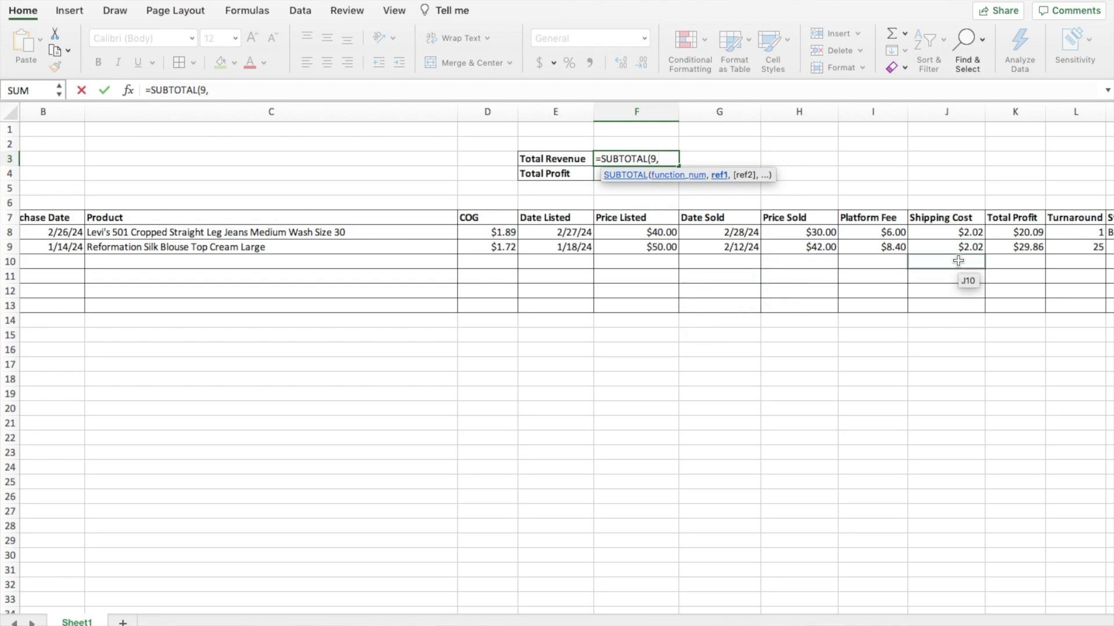
{"action": "scroll", "coordinate": [875, 257], "scroll_direction": "right", "scroll_amount": 1}
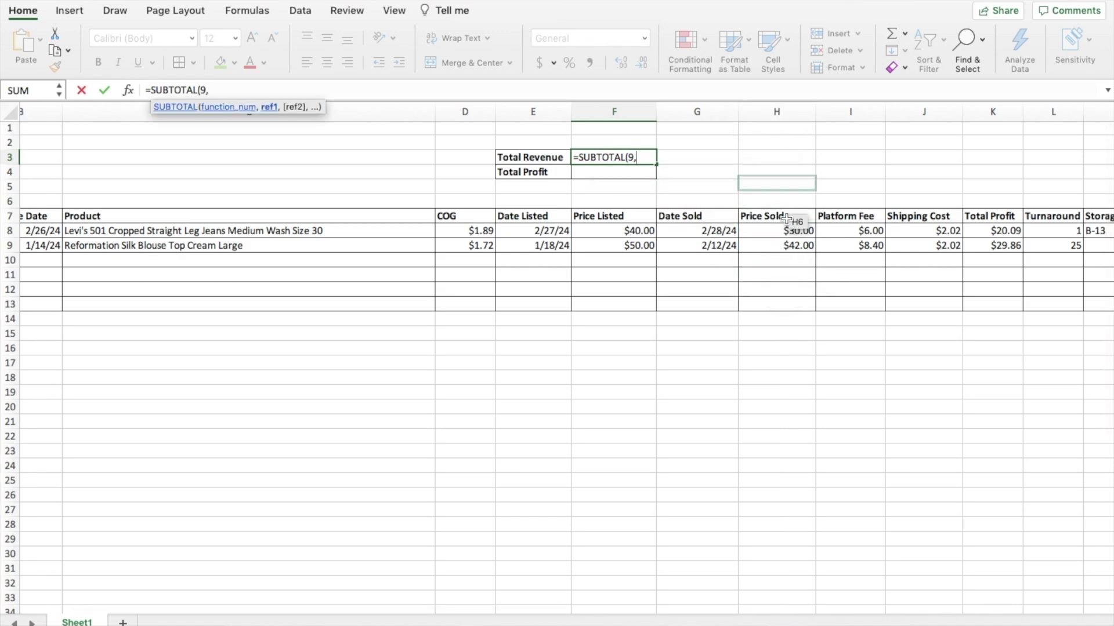
{"action": "type", "text": "H"}
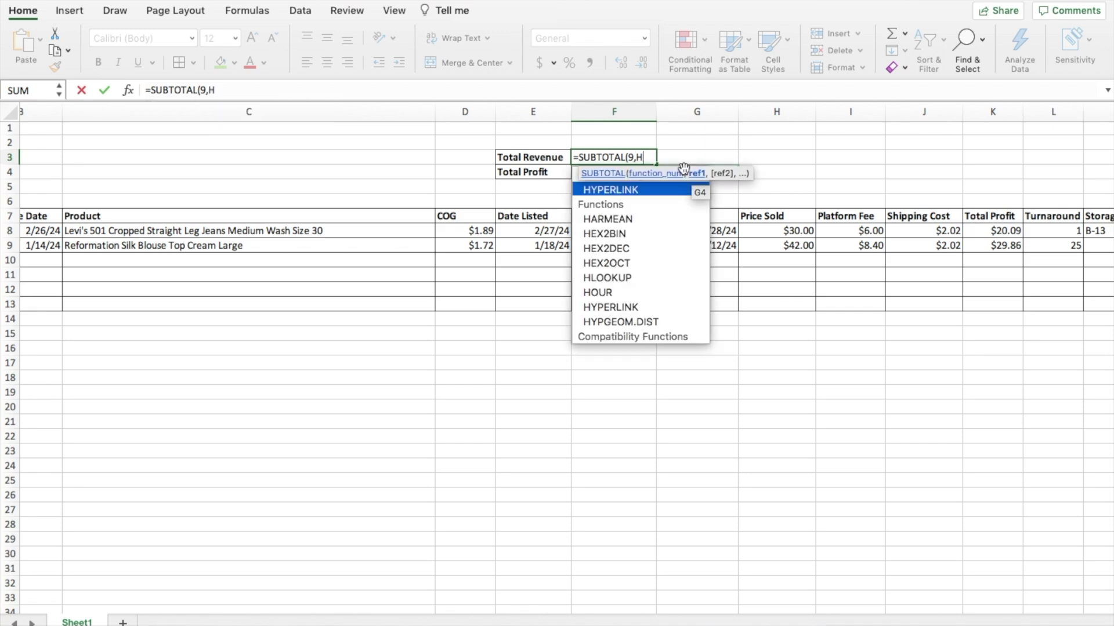
{"action": "type", "text": ":H"}
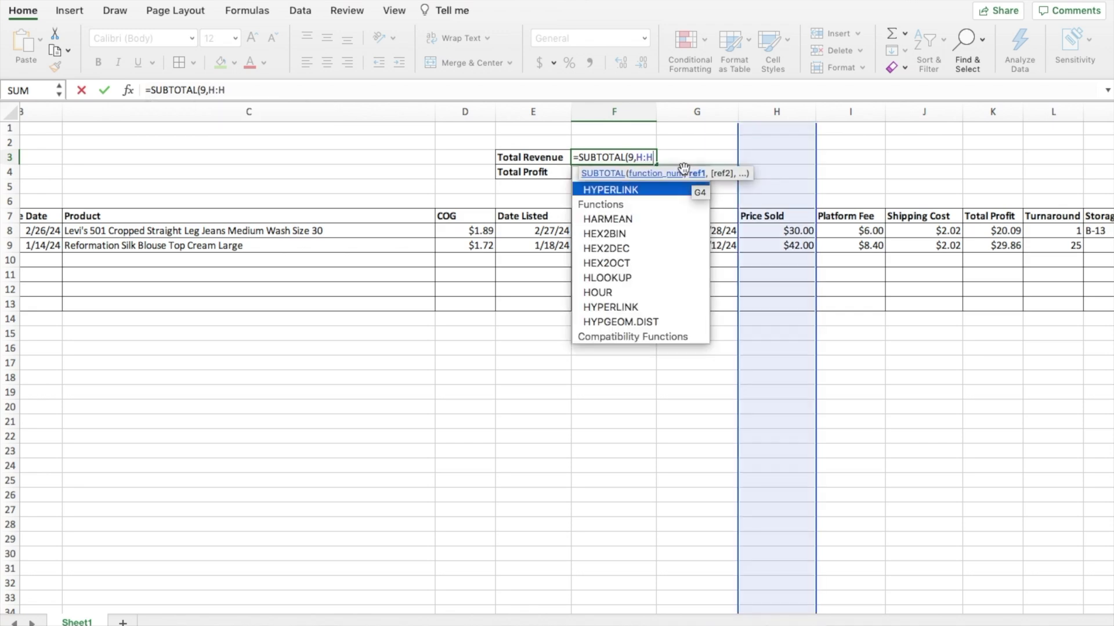
{"action": "type", "text": ")"}
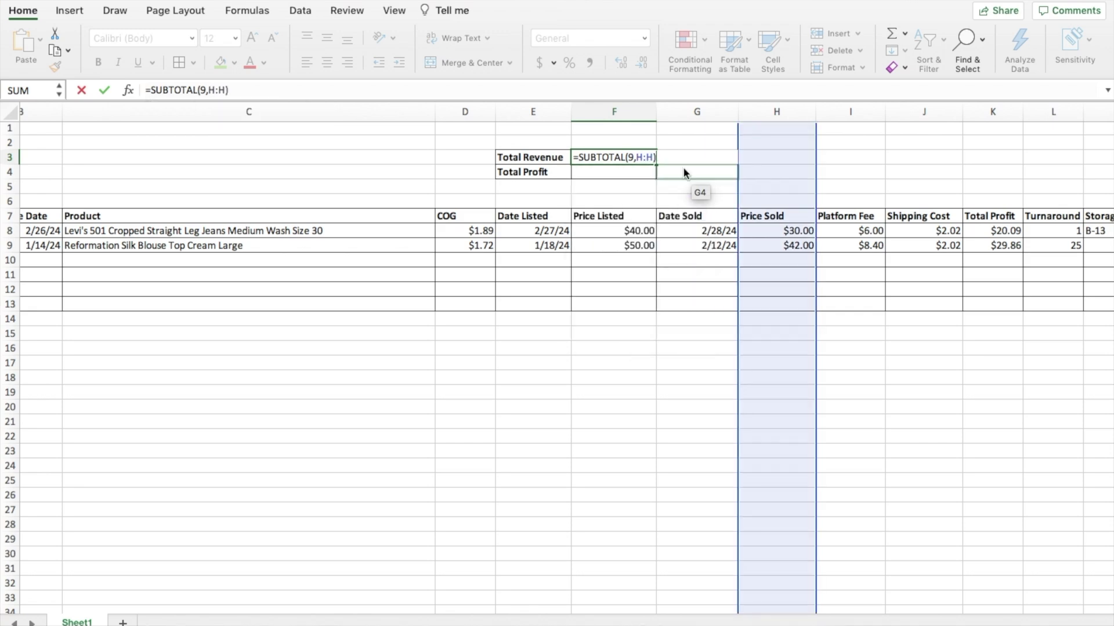
{"action": "key", "text": "Return"}
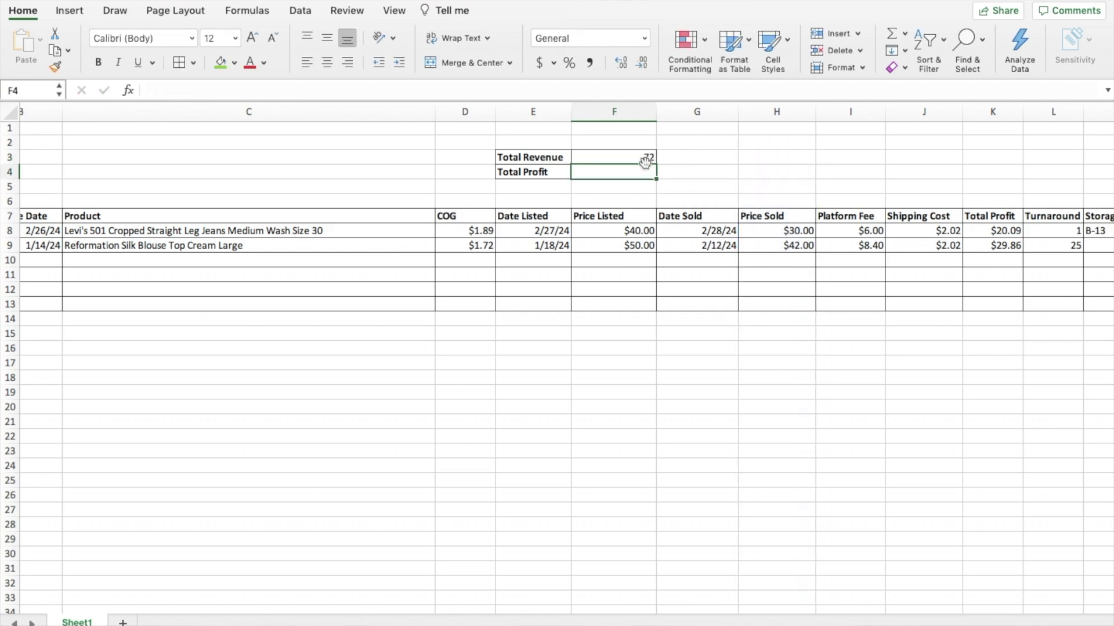
{"action": "left_click_drag", "start_coordinate": [634, 158], "coordinate": [629, 172]}
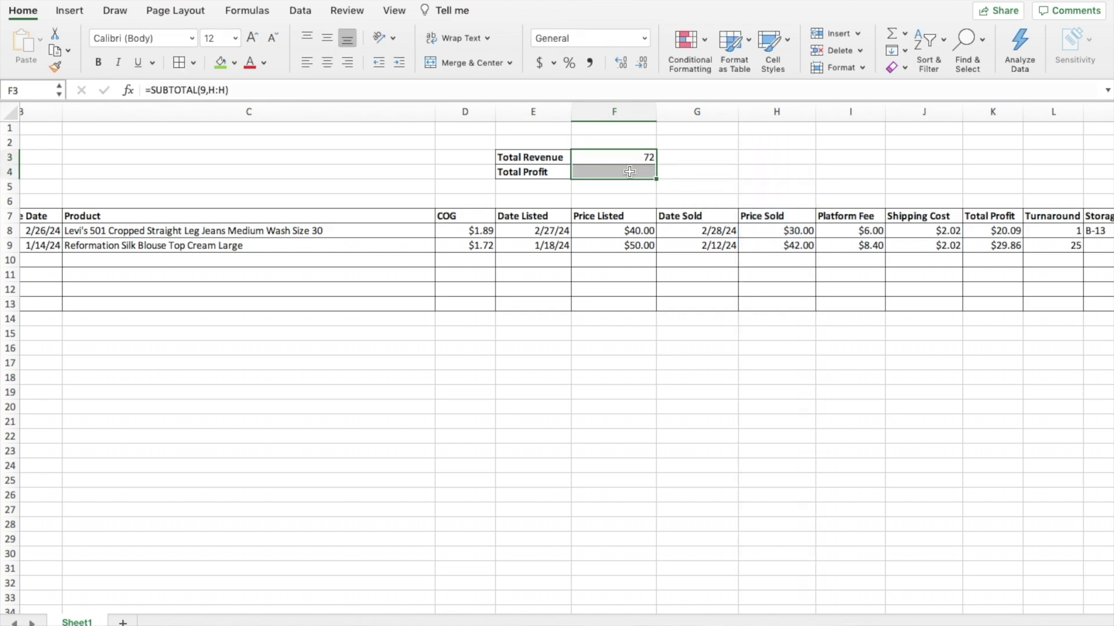
- Apply Currency number format to F3:F4 so Total Revenue reads $72.00
{"action": "left_click", "coordinate": [644, 38]}
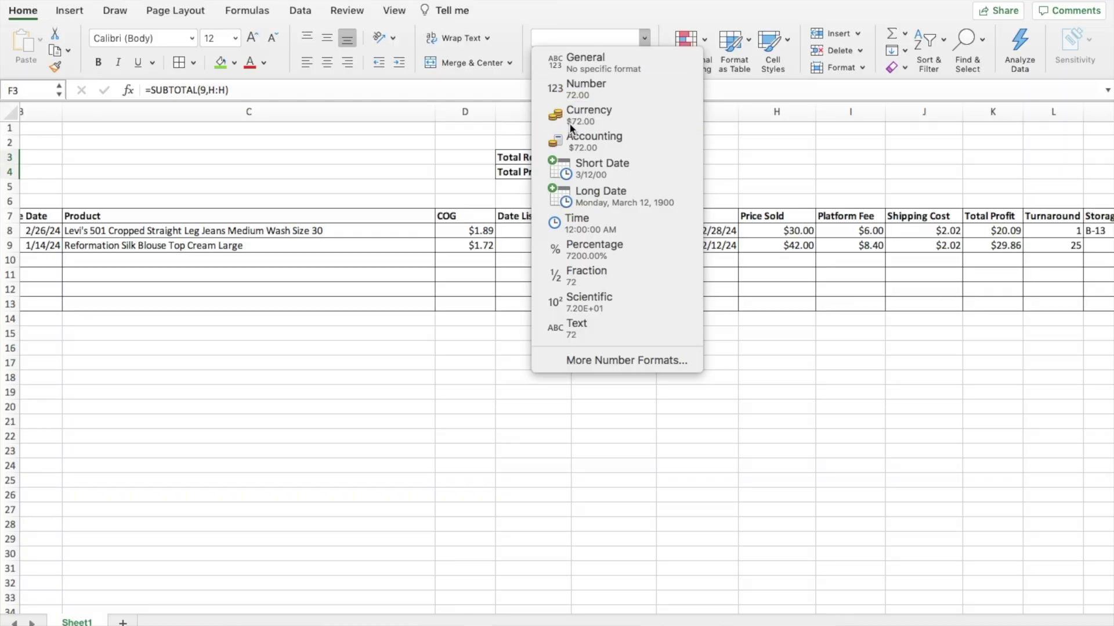
{"action": "left_click", "coordinate": [569, 124]}
{"action": "left_click", "coordinate": [746, 157]}
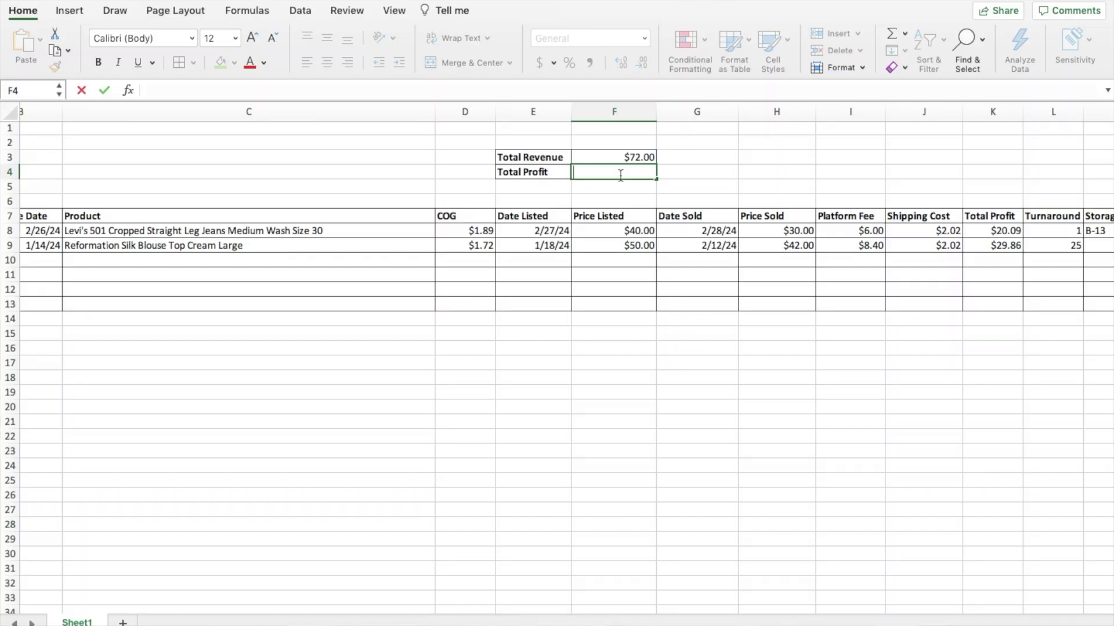
- Enter =SUBTOTAL(9,K:K) in F4 so Total Profit shows $49.95
{"action": "type", "text": "="}
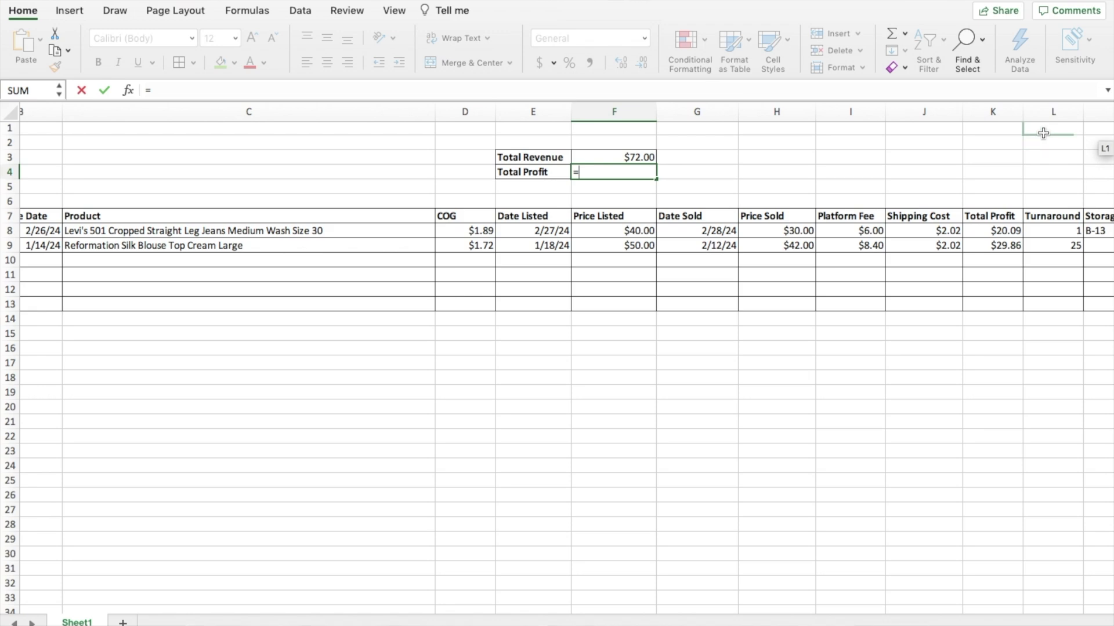
{"action": "type", "text": "Sub"}
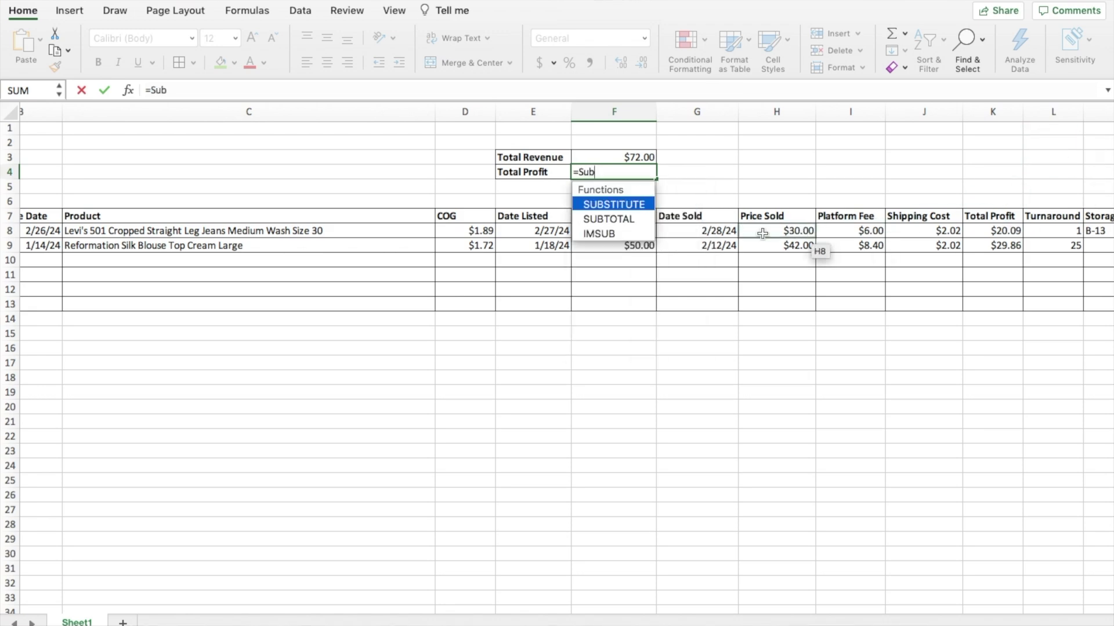
{"action": "double_click", "coordinate": [631, 222]}
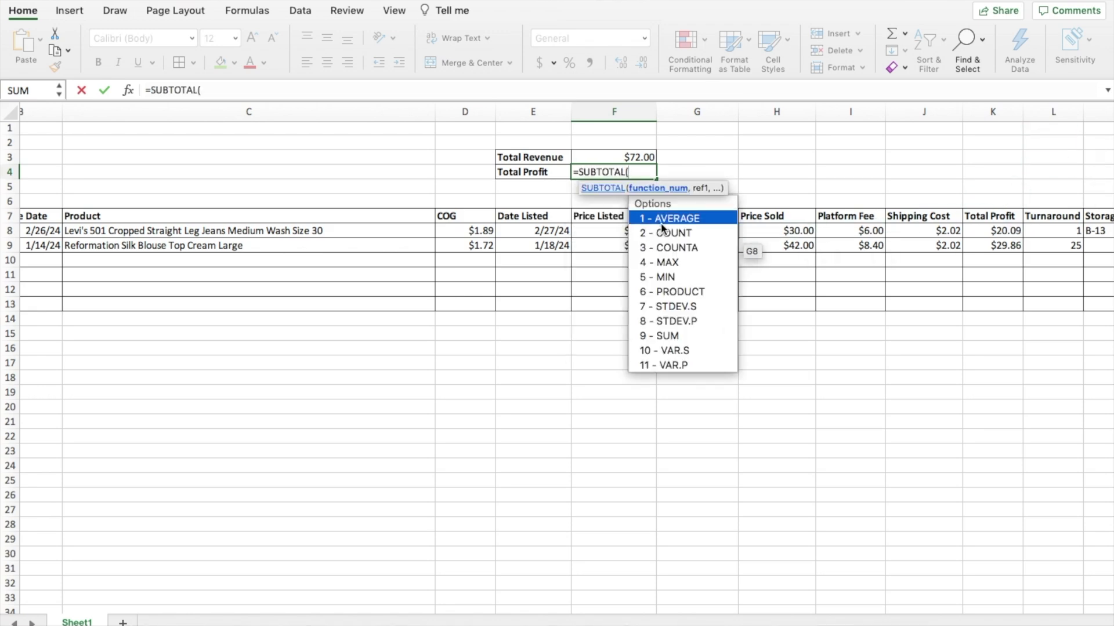
{"action": "double_click", "coordinate": [669, 336]}
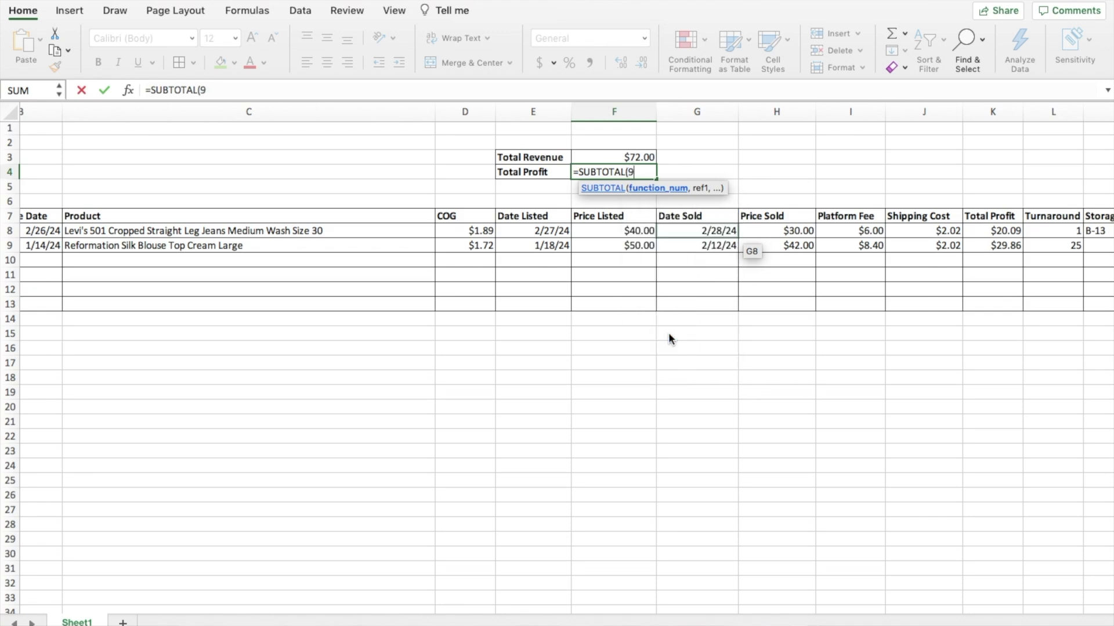
{"action": "type", "text": ","}
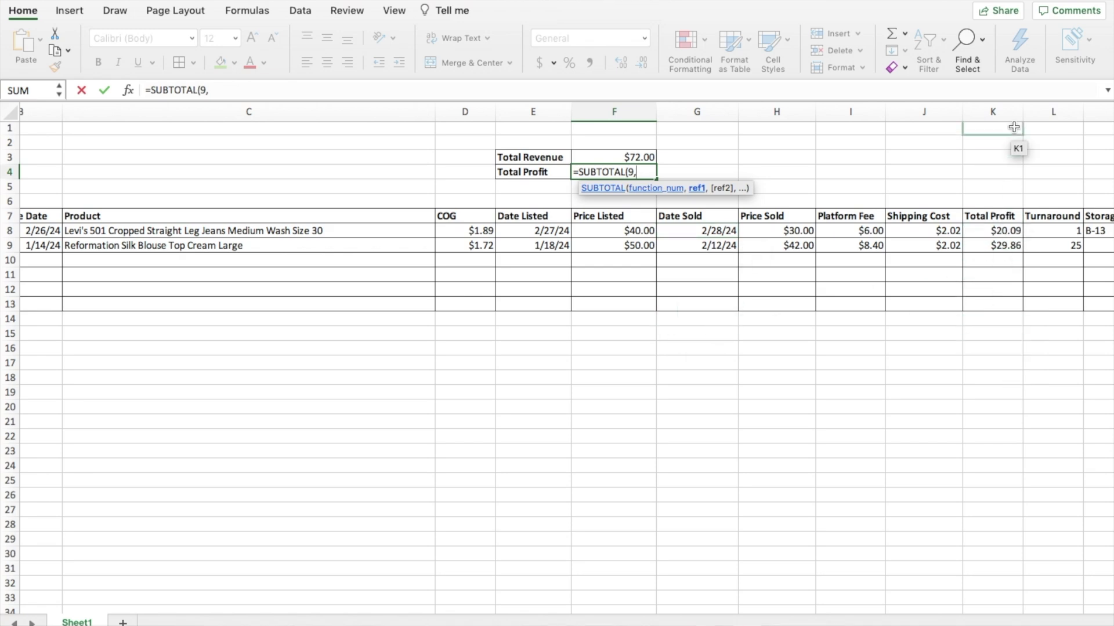
{"action": "type", "text": "K"}
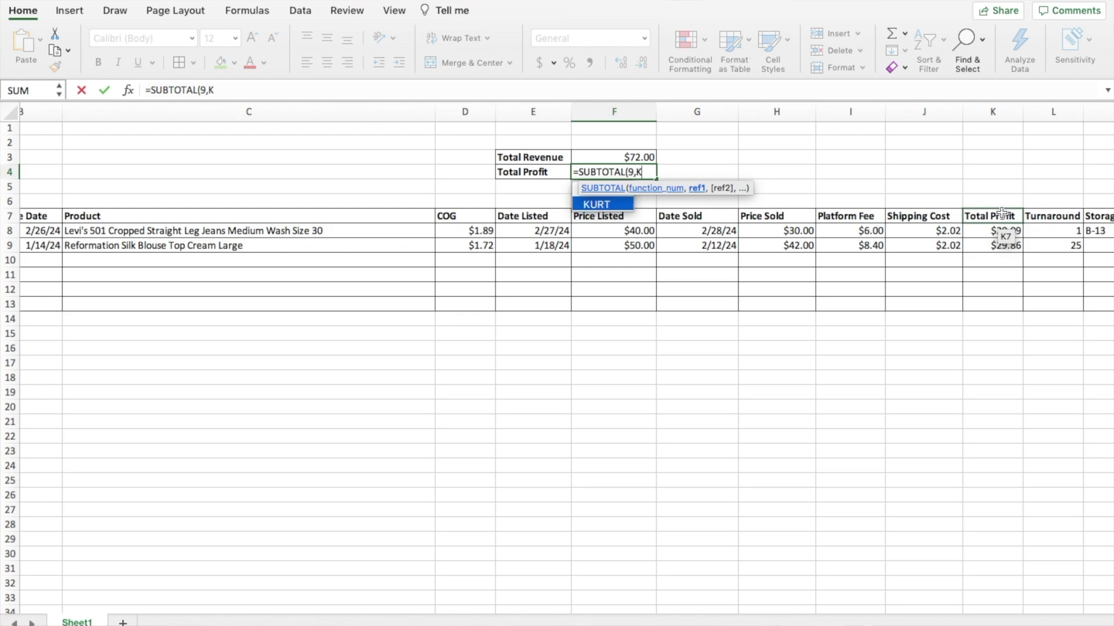
{"action": "type", "text": ":K)"}
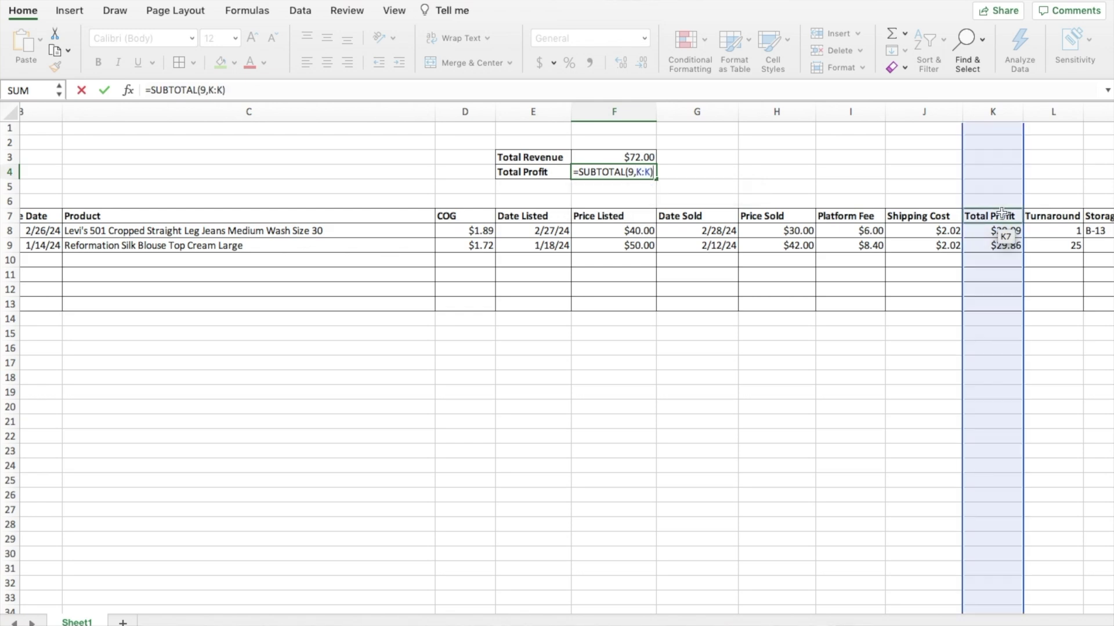
{"action": "key", "text": "Return"}
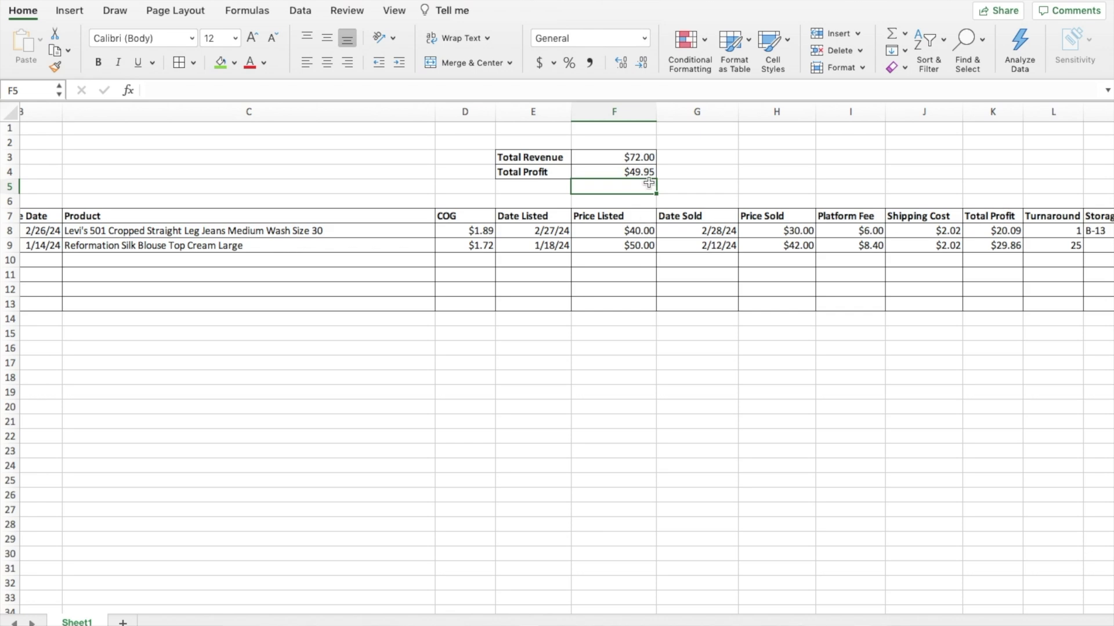
{"action": "scroll", "coordinate": [649, 182], "scroll_direction": "right", "scroll_amount": 3}
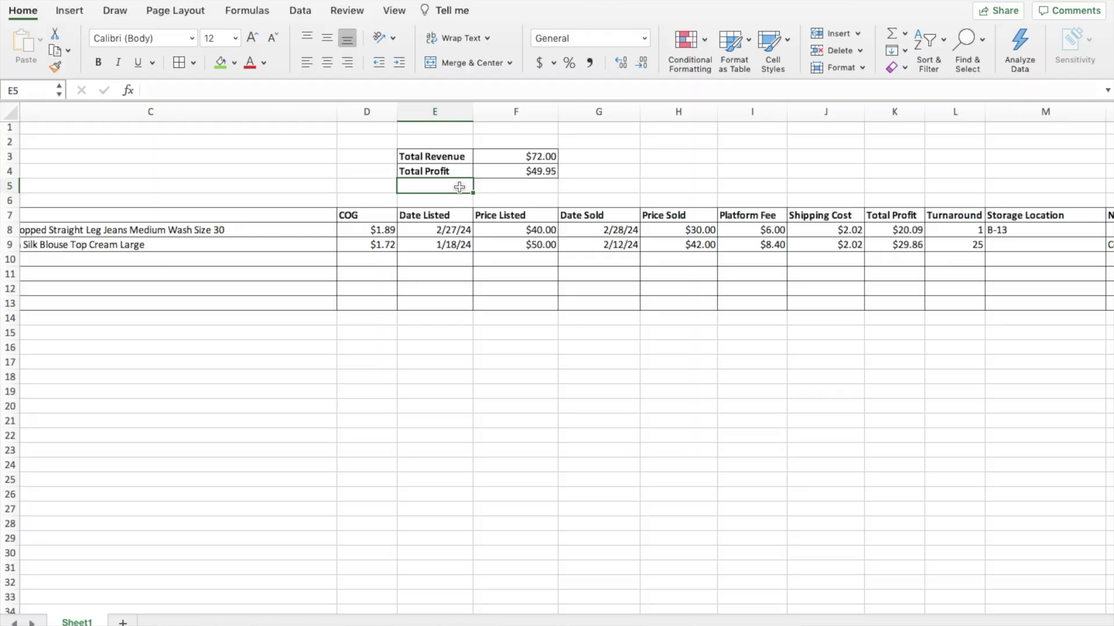
{"action": "key", "text": "super+b"}
- Add the bold label 'Avg. Turnaround' in E5
{"action": "type", "text": "Avg. Tur"}
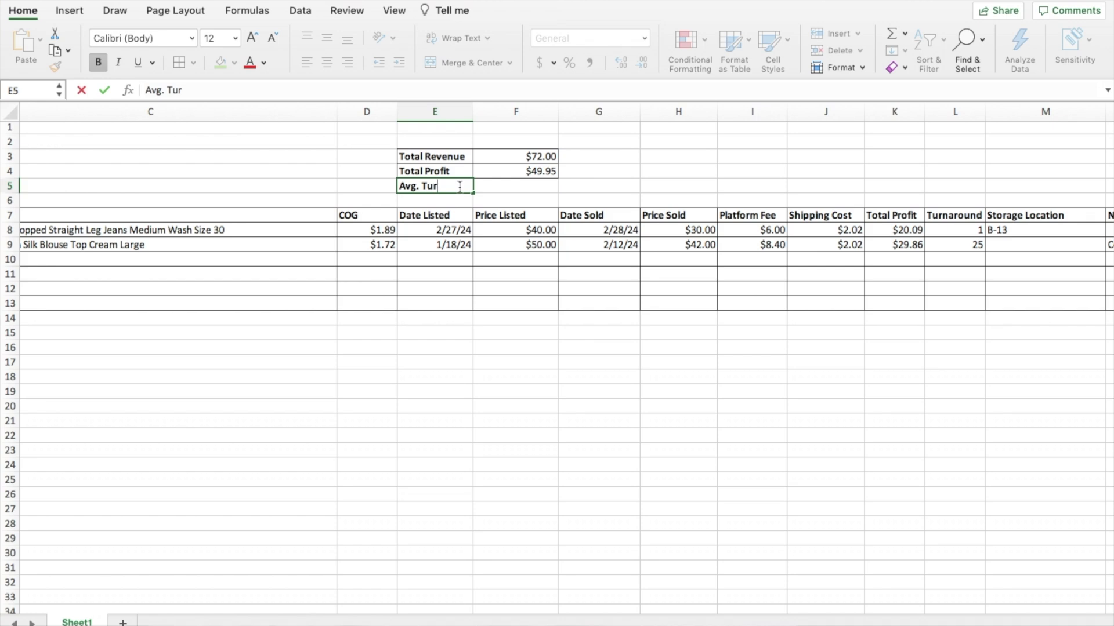
{"action": "type", "text": "naround"}
{"action": "left_click", "coordinate": [601, 176]}
{"action": "left_click_drag", "start_coordinate": [509, 186], "coordinate": [449, 188]}
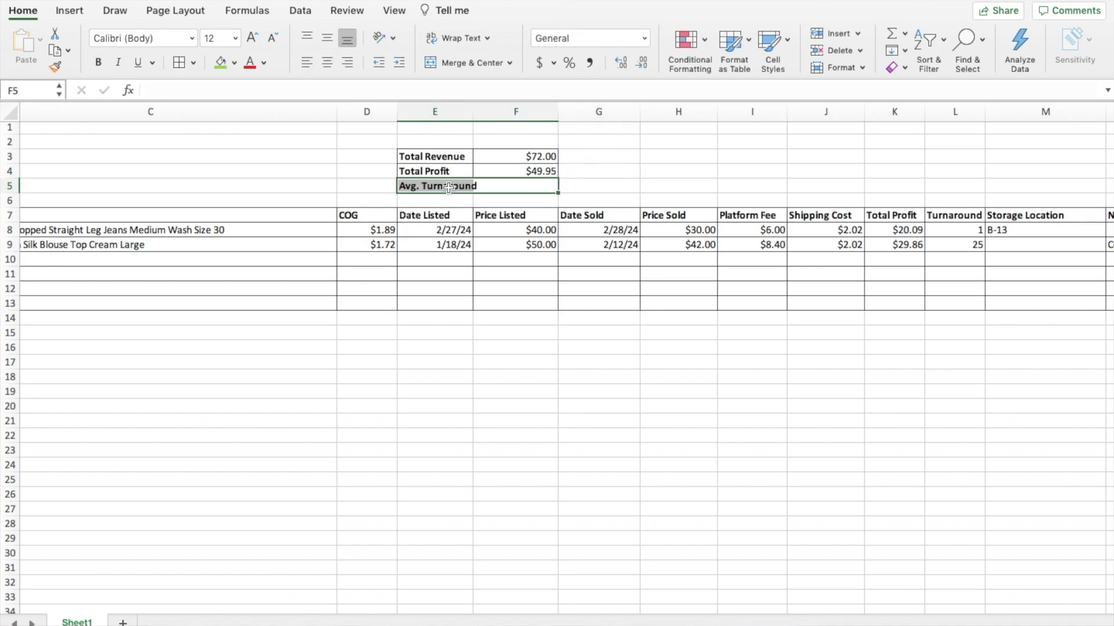
{"action": "left_click", "coordinate": [178, 63]}
- Enter =AVERAGE(L:L) in F5 to show an average turnaround of 13
{"action": "left_click", "coordinate": [590, 147]}
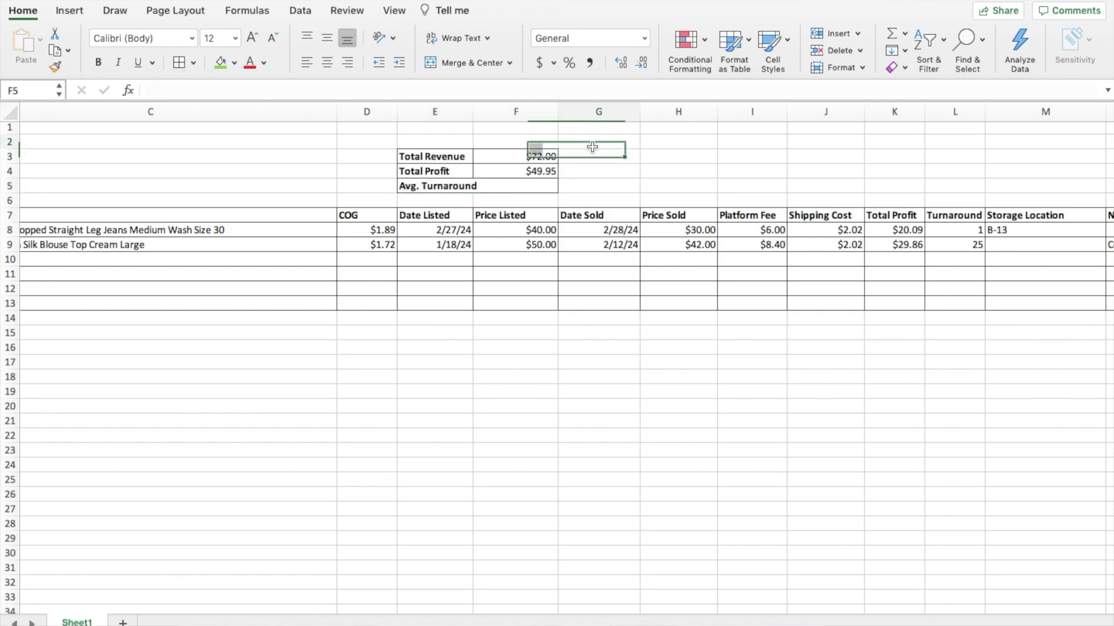
{"action": "left_click", "coordinate": [538, 189]}
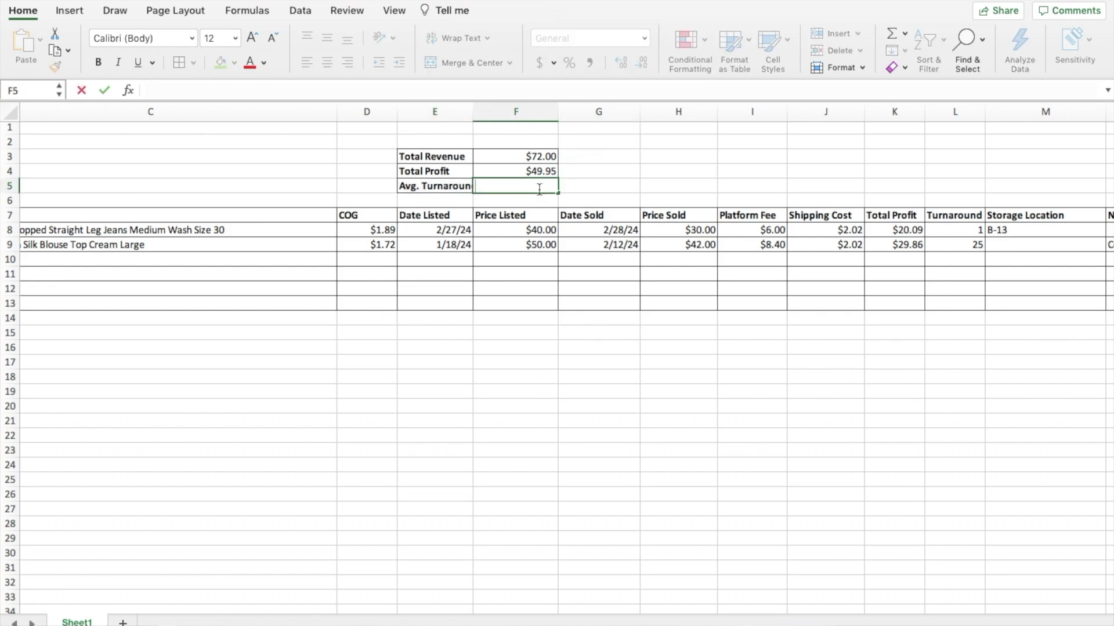
{"action": "type", "text": "="}
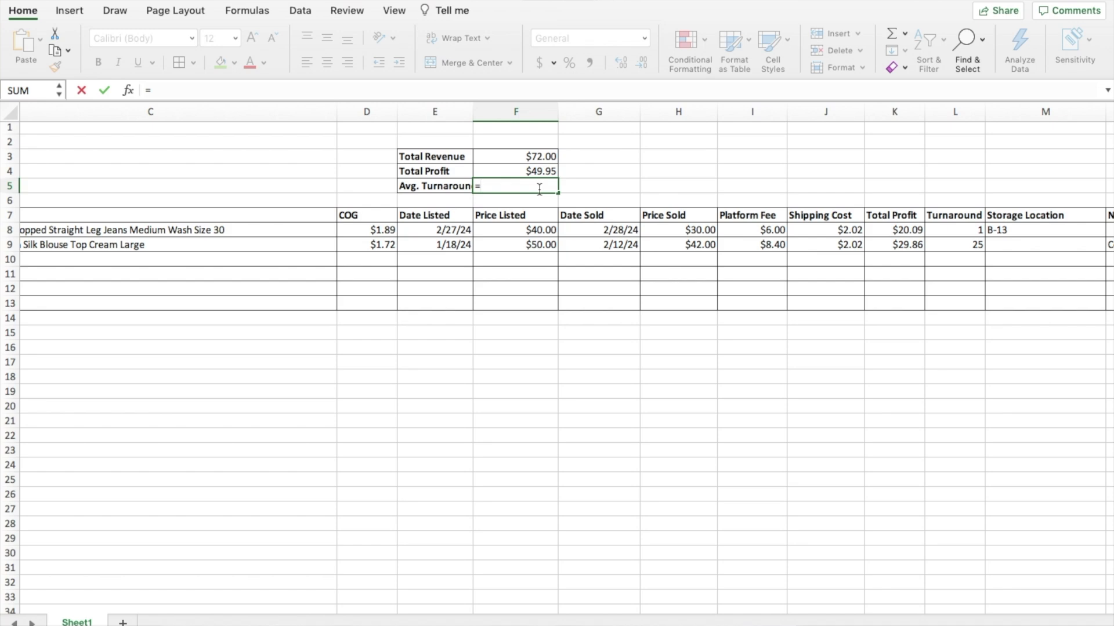
{"action": "type", "text": "A"}
{"action": "double_click", "coordinate": [513, 219]}
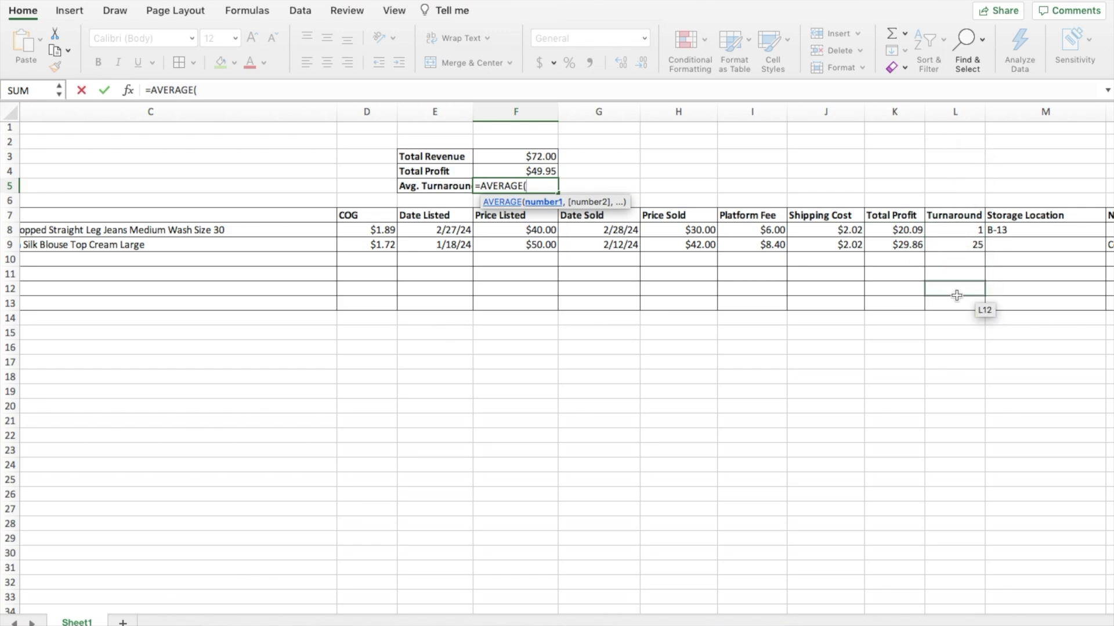
{"action": "type", "text": "L:"}
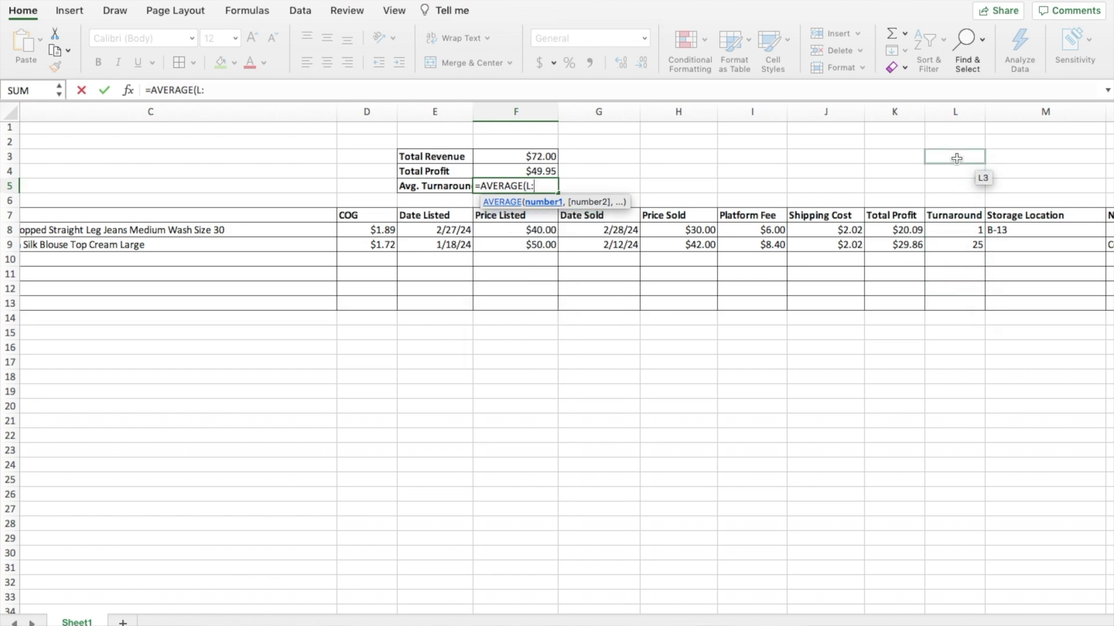
{"action": "type", "text": "L"}
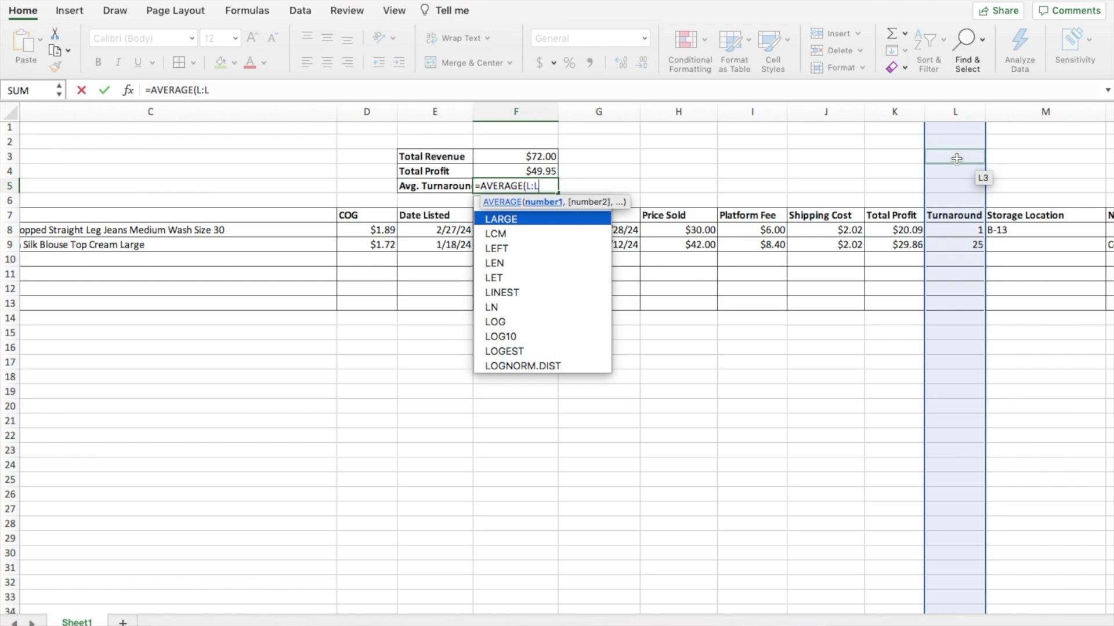
{"action": "type", "text": ")"}
{"action": "key", "text": "Return"}
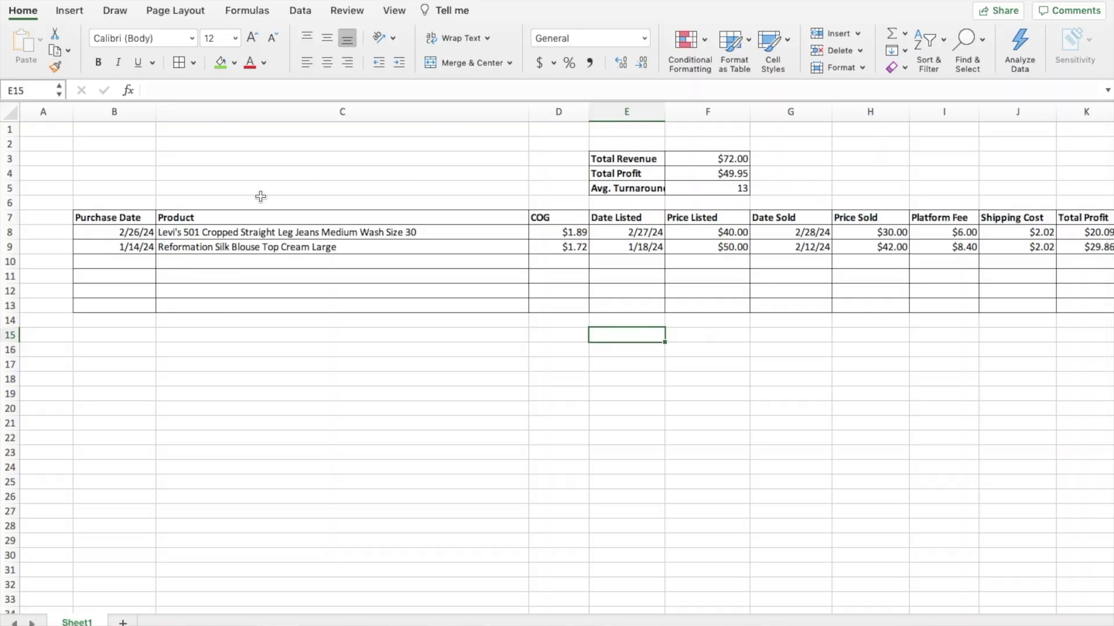
{"action": "left_click", "coordinate": [11, 203]}
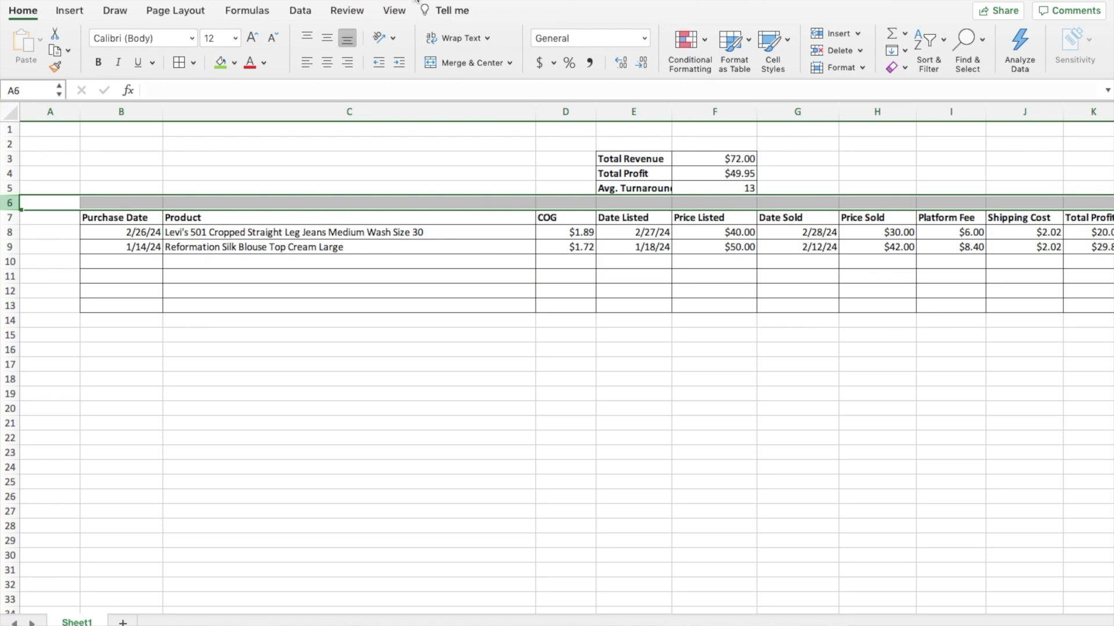
- Freeze panes at row 6 so rows 1–5 stay locked on screen
{"action": "left_click", "coordinate": [394, 10]}
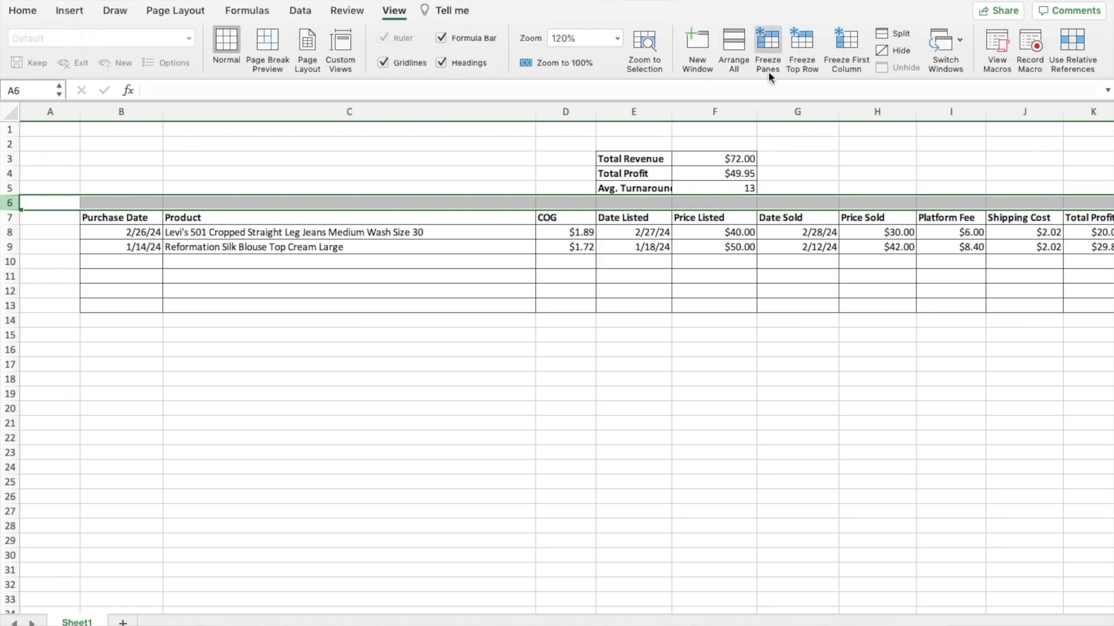
{"action": "left_click", "coordinate": [767, 42]}
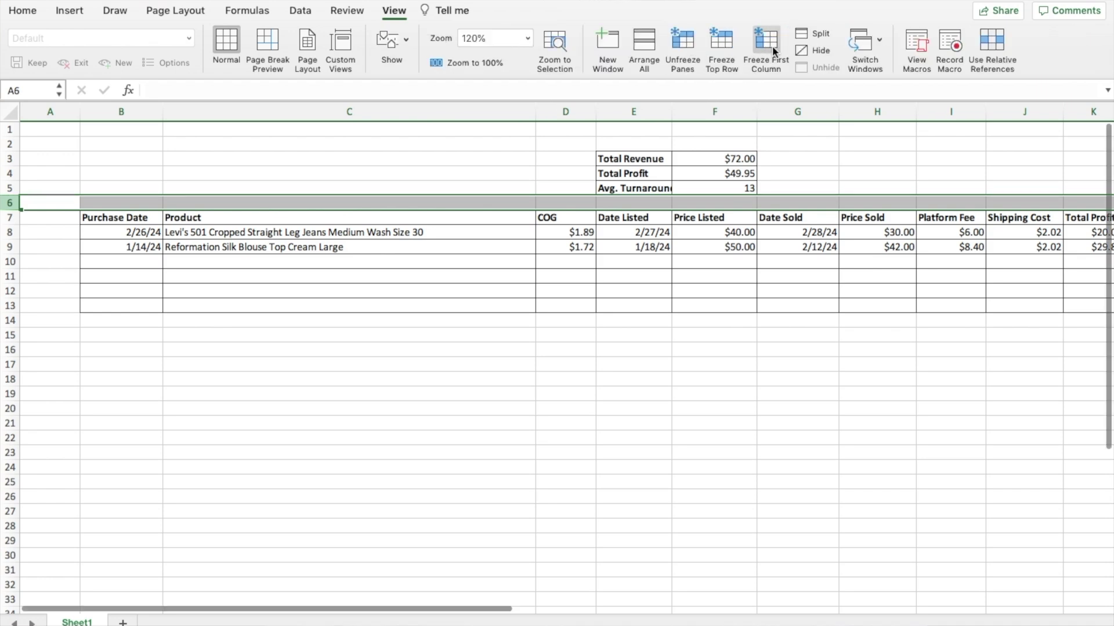
{"action": "left_click", "coordinate": [671, 365]}
- Scroll the sheet up, down and sideways to confirm the summary rows stay fixed
{"action": "scroll", "coordinate": [671, 364], "scroll_direction": "down", "scroll_amount": 2}
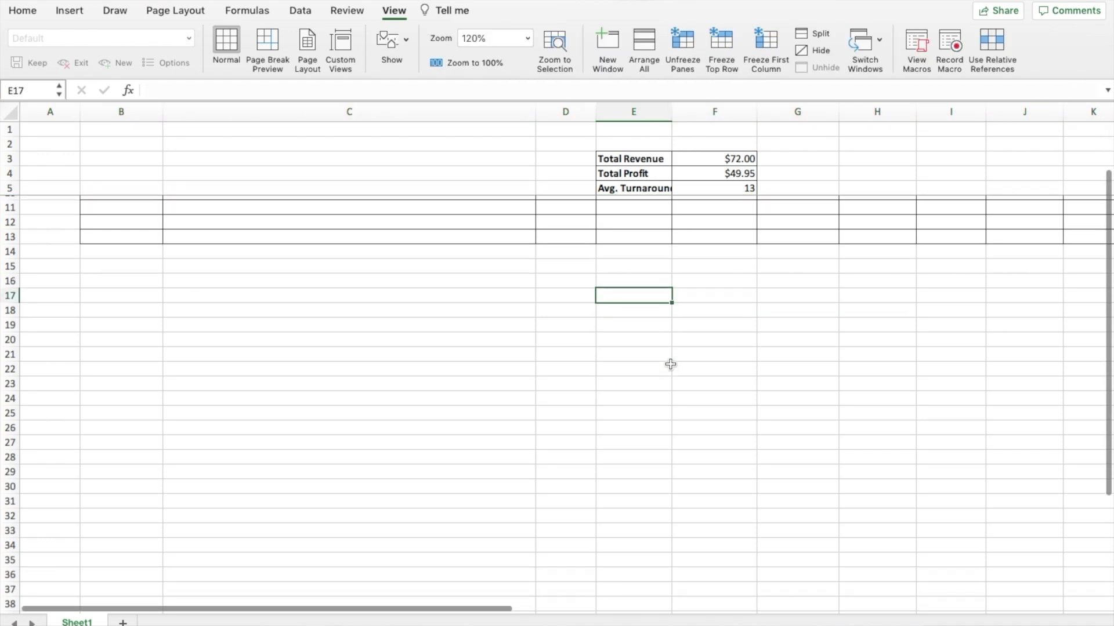
{"action": "scroll", "coordinate": [670, 364], "scroll_direction": "up", "scroll_amount": 2}
{"action": "scroll", "coordinate": [670, 365], "scroll_direction": "down", "scroll_amount": 8}
{"action": "scroll", "coordinate": [671, 364], "scroll_direction": "up", "scroll_amount": 8}
{"action": "scroll", "coordinate": [667, 364], "scroll_direction": "down", "scroll_amount": 2}
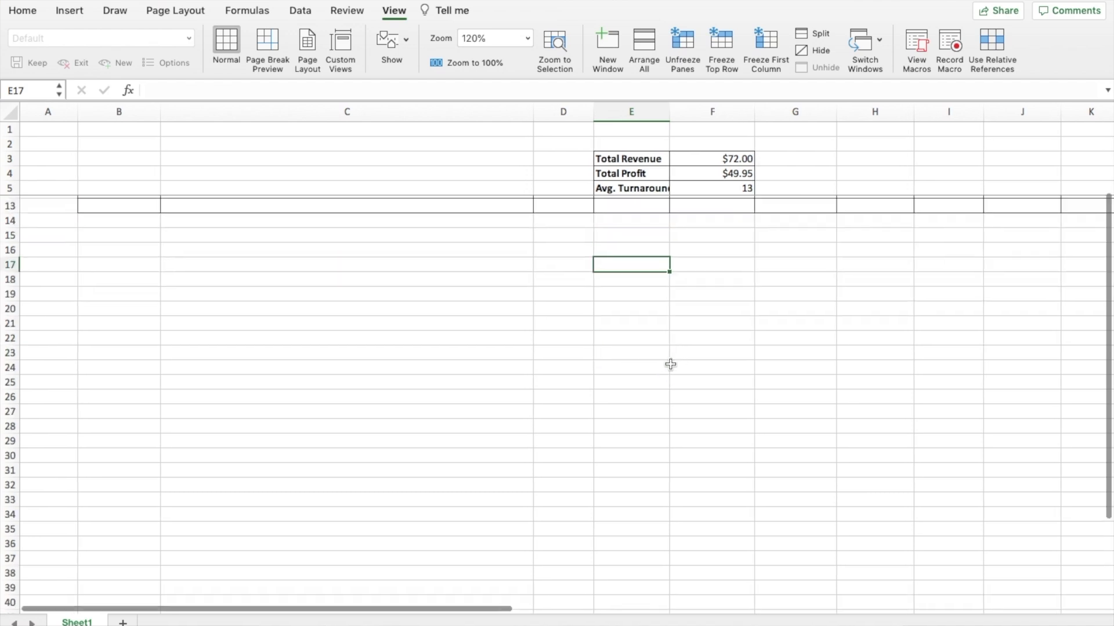
{"action": "scroll", "coordinate": [669, 365], "scroll_direction": "up", "scroll_amount": 2}
{"action": "scroll", "coordinate": [472, 199], "scroll_direction": "down", "scroll_amount": 20}
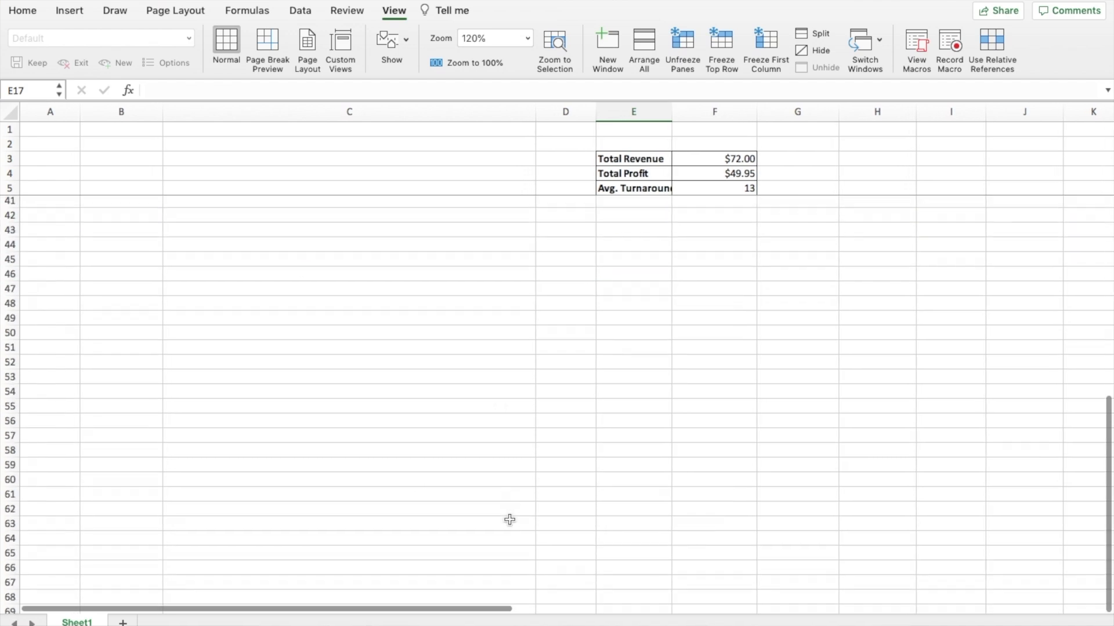
{"action": "scroll", "coordinate": [509, 520], "scroll_direction": "up", "scroll_amount": 1}
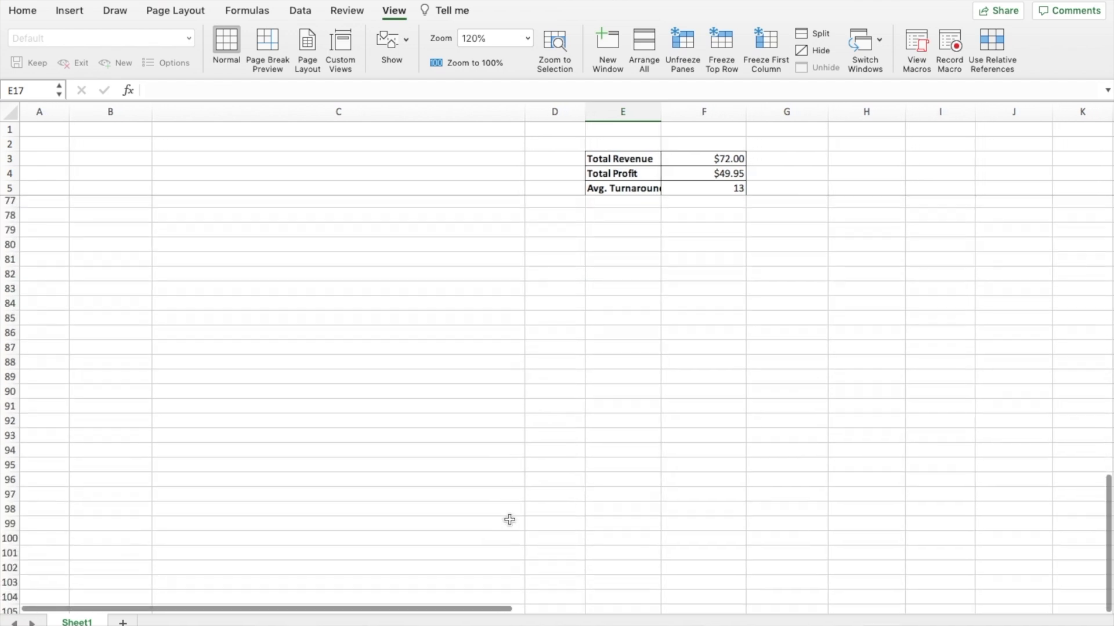
{"action": "scroll", "coordinate": [509, 519], "scroll_direction": "down", "scroll_amount": 9}
{"action": "scroll", "coordinate": [509, 520], "scroll_direction": "up", "scroll_amount": 20}
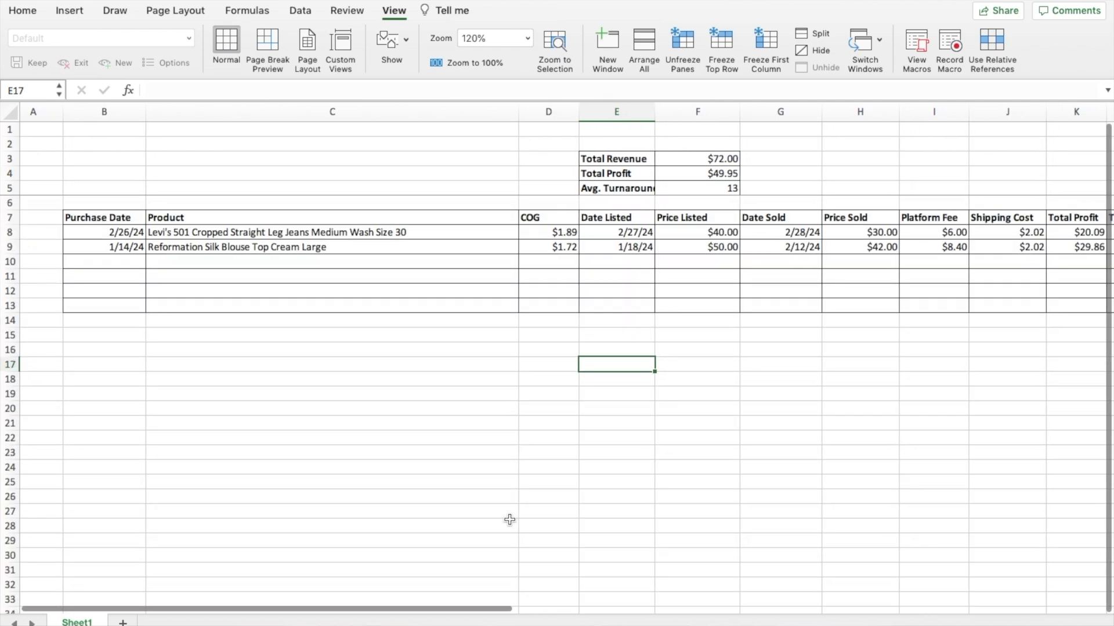
{"action": "scroll", "coordinate": [510, 520], "scroll_direction": "down", "scroll_amount": 3}
{"action": "scroll", "coordinate": [509, 520], "scroll_direction": "up", "scroll_amount": 3}
{"action": "scroll", "coordinate": [509, 519], "scroll_direction": "right", "scroll_amount": 1}
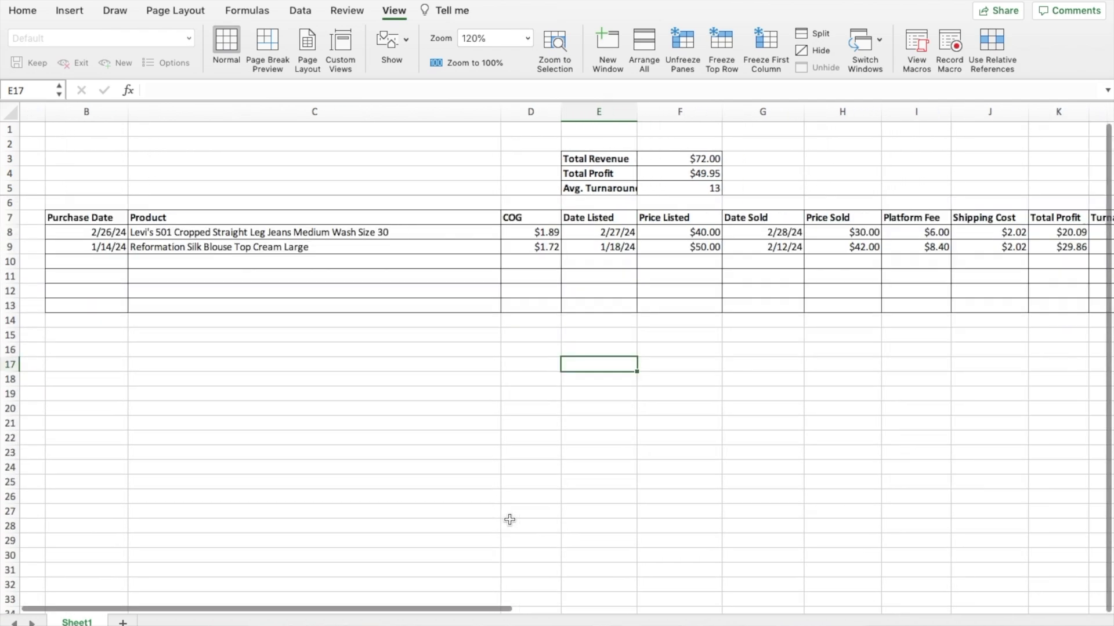
{"action": "scroll", "coordinate": [509, 520], "scroll_direction": "left", "scroll_amount": 2}
{"action": "scroll", "coordinate": [509, 520], "scroll_direction": "right", "scroll_amount": 3}
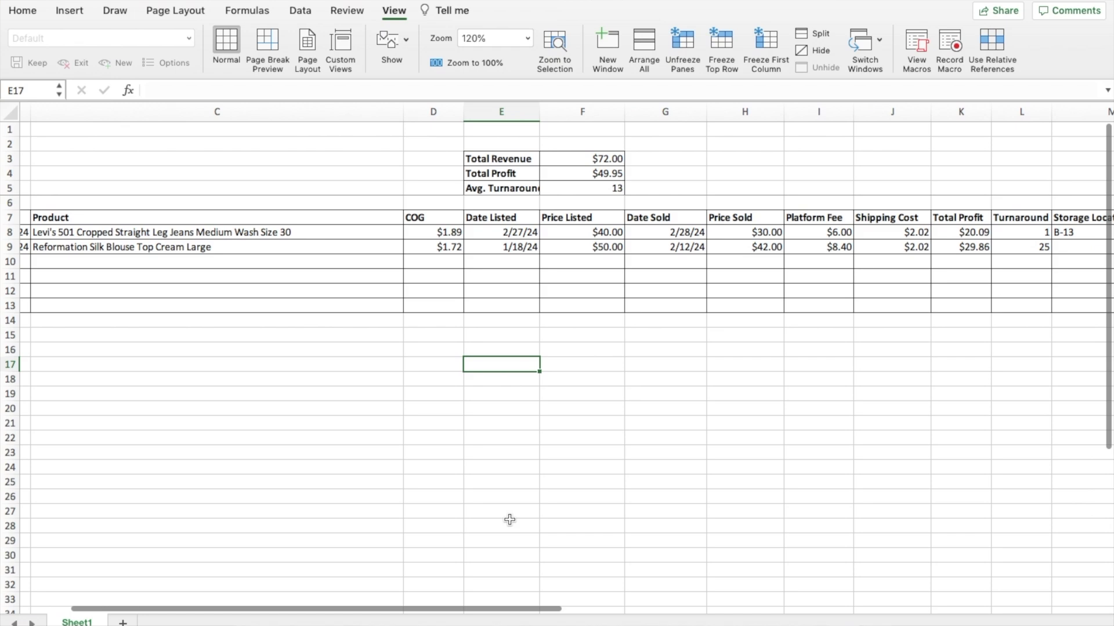